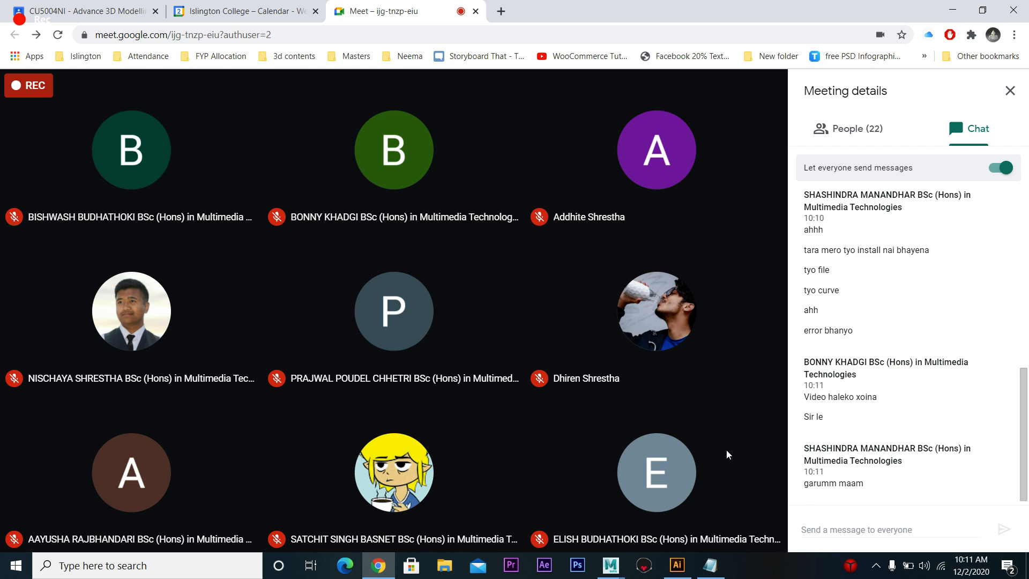
- Present the entire screen to the meeting participants and hide the screen-sharing notice
{"action": "left_click", "coordinate": [711, 521]}
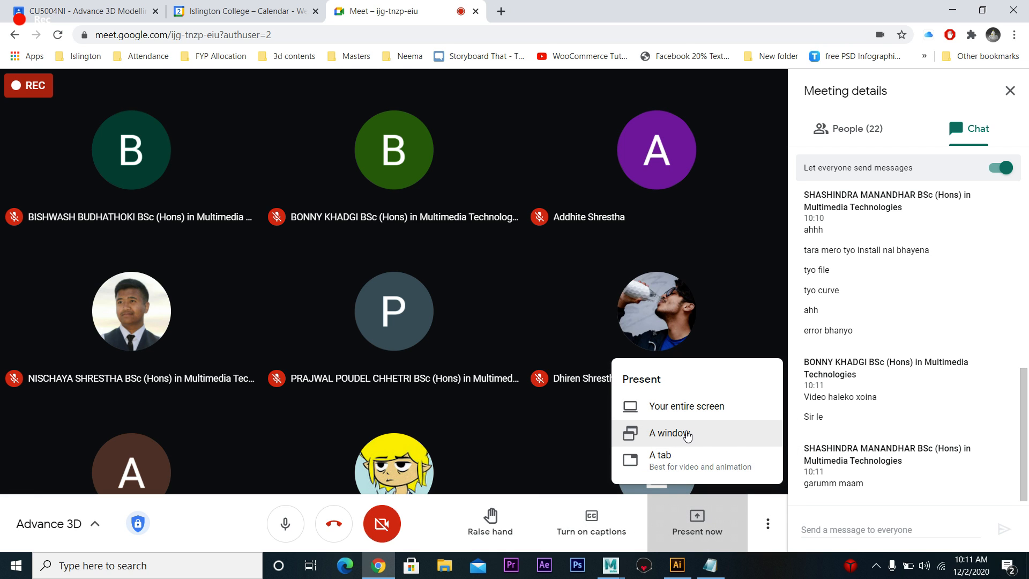
{"action": "left_click", "coordinate": [686, 408]}
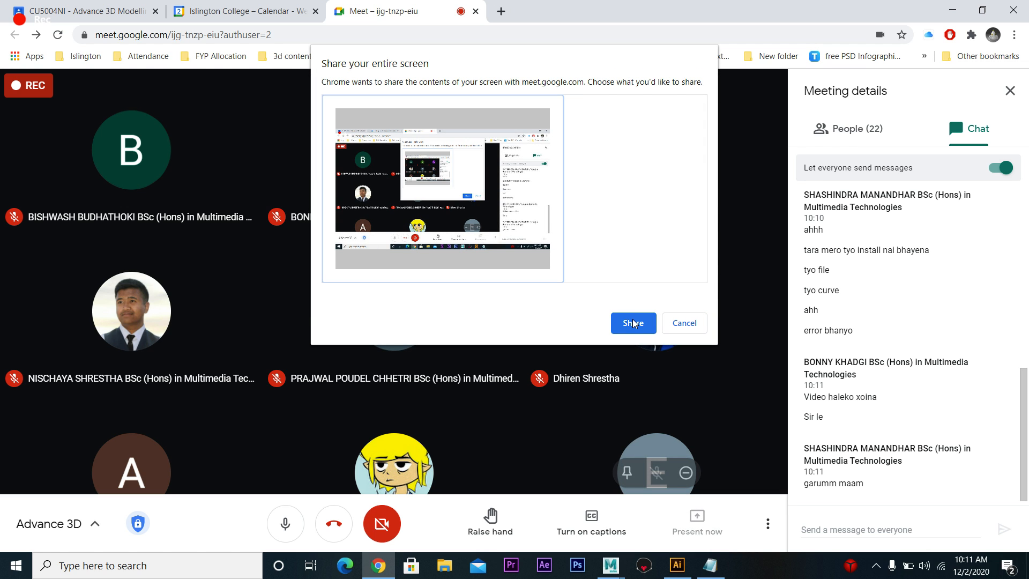
{"action": "left_click", "coordinate": [633, 323]}
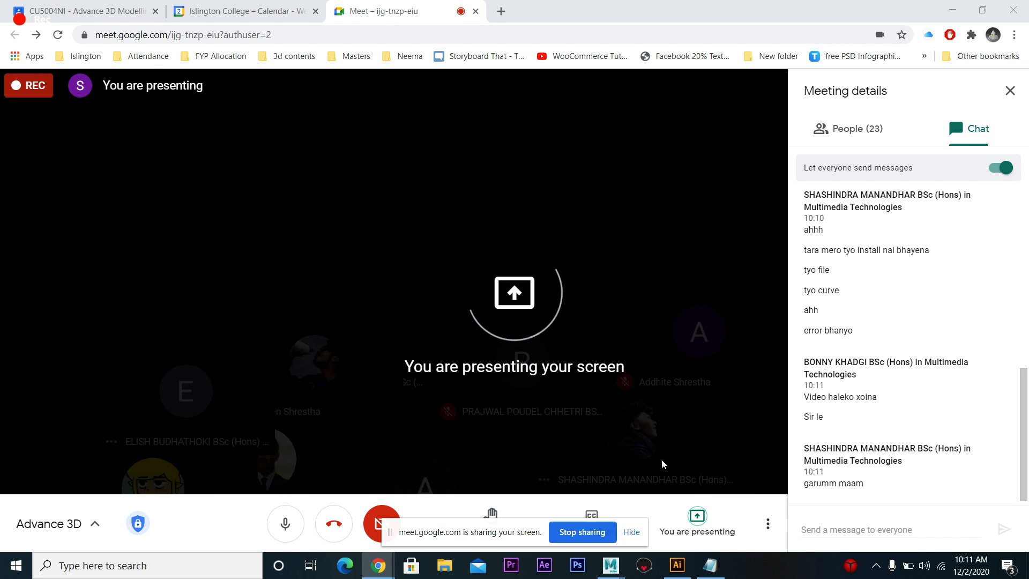
{"action": "left_click", "coordinate": [631, 532]}
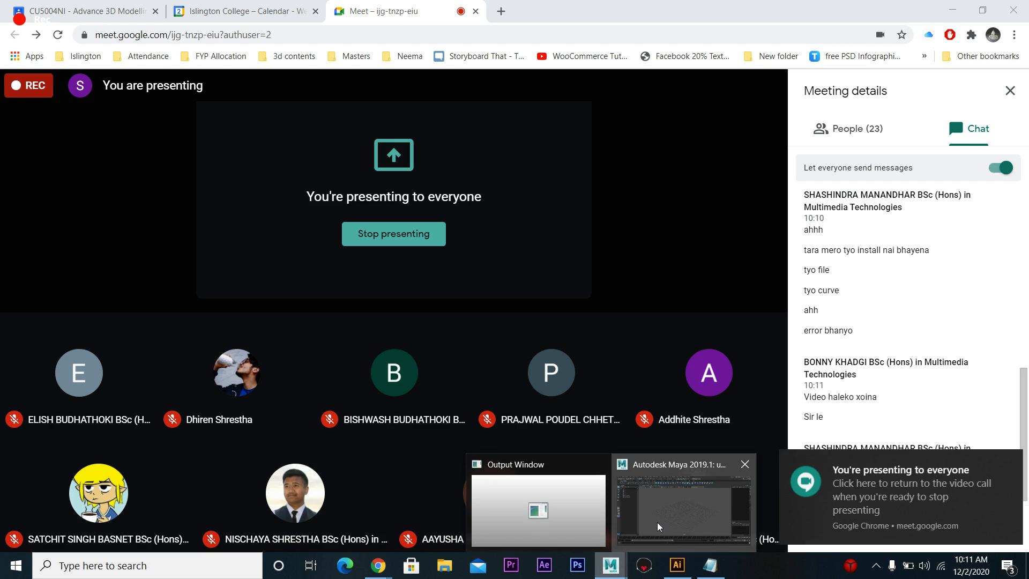
- Switch to Maya and open the recent scene 2nd year_rigging.mb without saving the untitled scene, dismissing the mental ray notice
{"action": "left_click", "coordinate": [657, 522]}
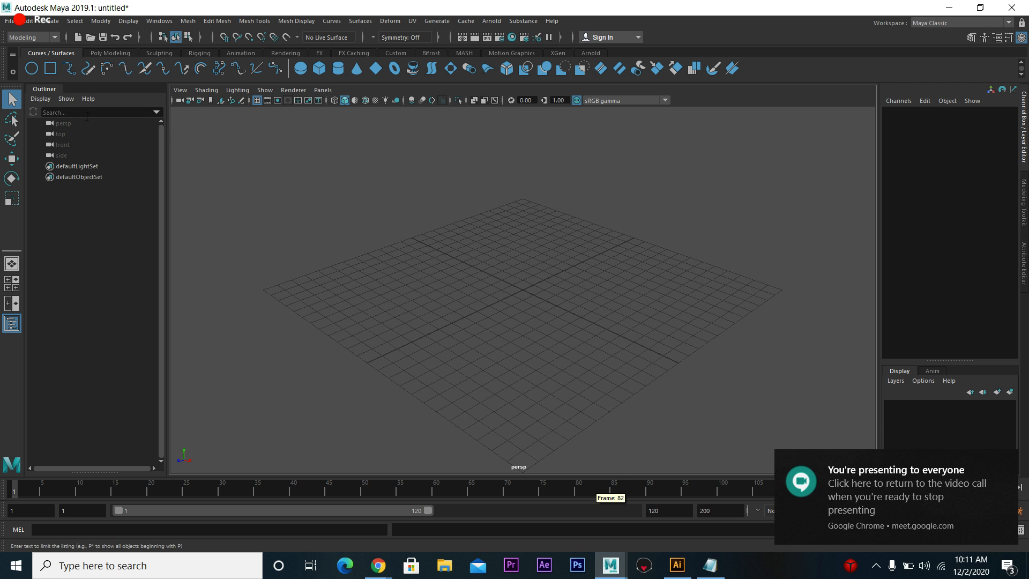
{"action": "left_click", "coordinate": [10, 20]}
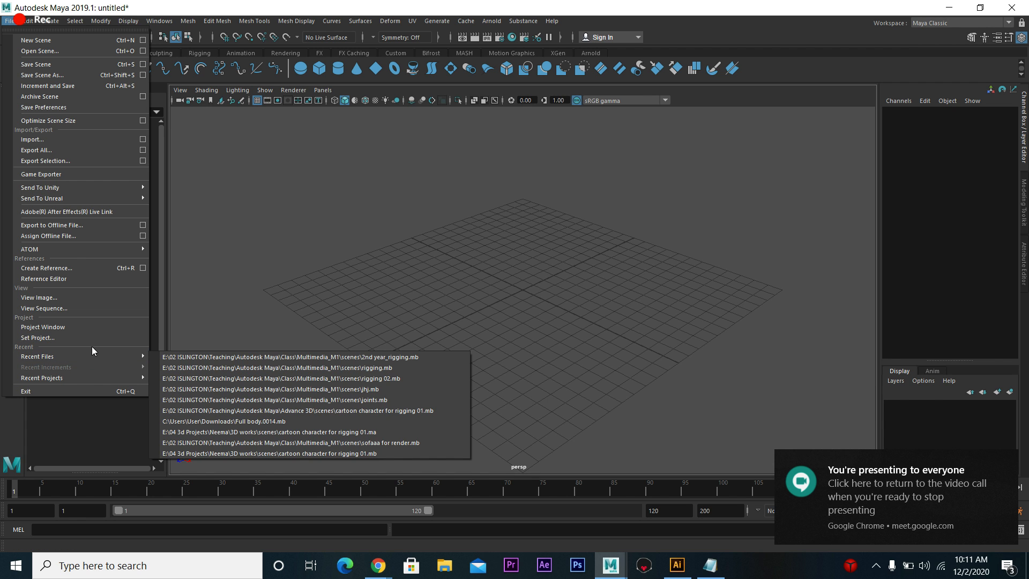
{"action": "mouse_move", "coordinate": [115, 355]}
{"action": "left_click", "coordinate": [233, 356]}
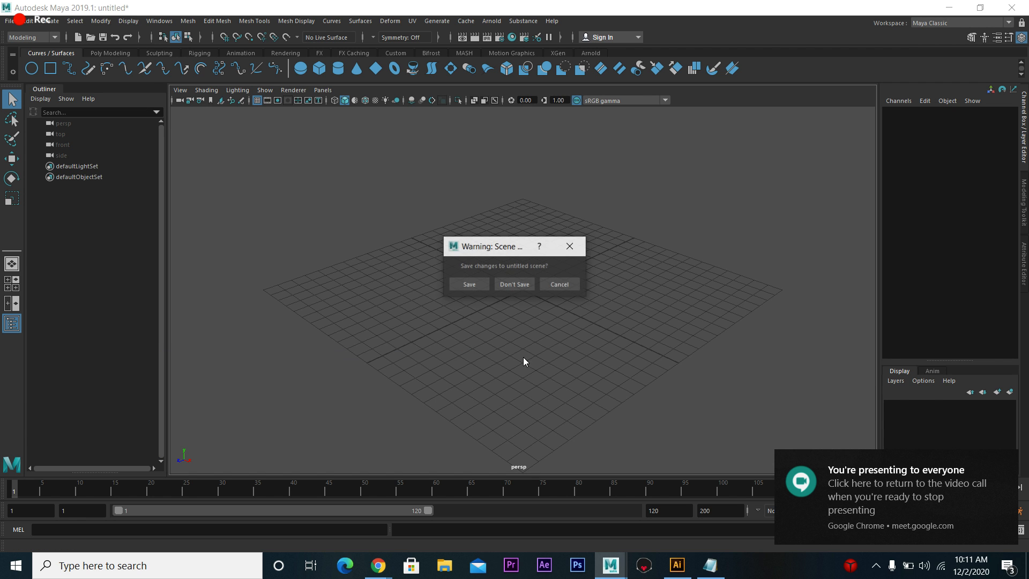
{"action": "left_click", "coordinate": [517, 289]}
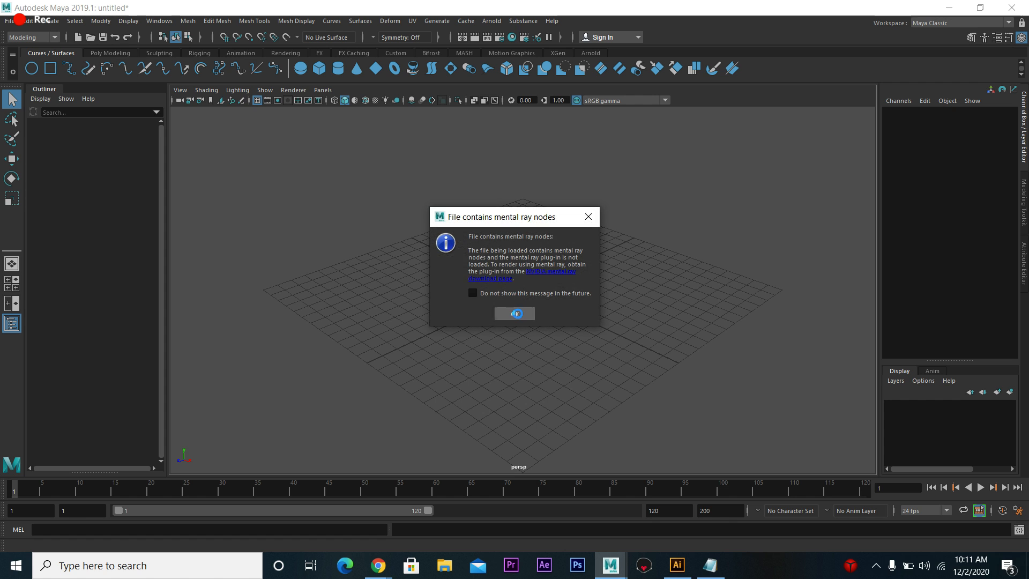
{"action": "left_click", "coordinate": [517, 313]}
- Hide the polygon meshes in the perspective view, leaving the skeleton joints displayed
{"action": "scroll", "coordinate": [541, 358], "scroll_direction": "down", "scroll_amount": 5}
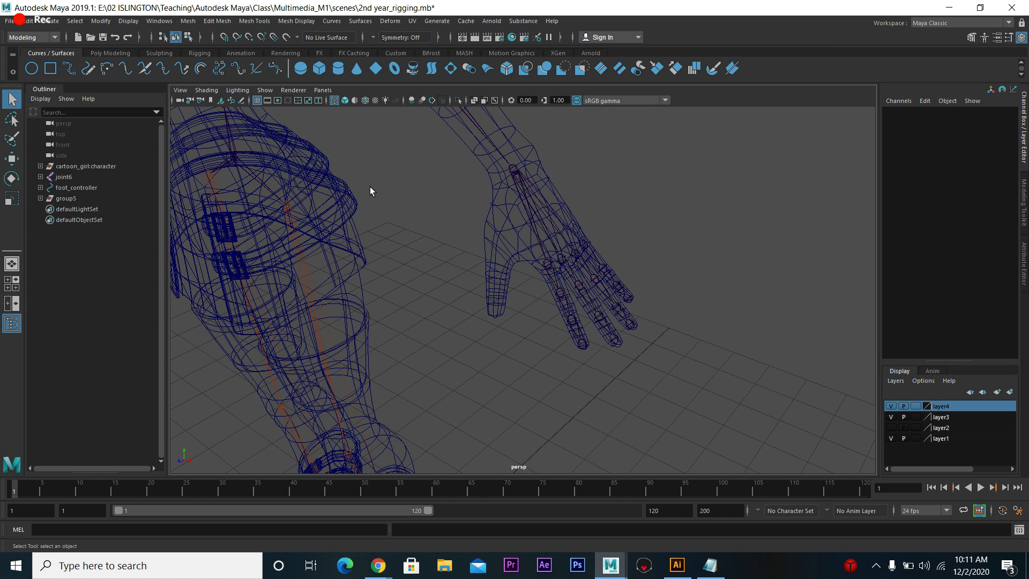
{"action": "left_click", "coordinate": [264, 90]}
{"action": "left_click", "coordinate": [295, 202]}
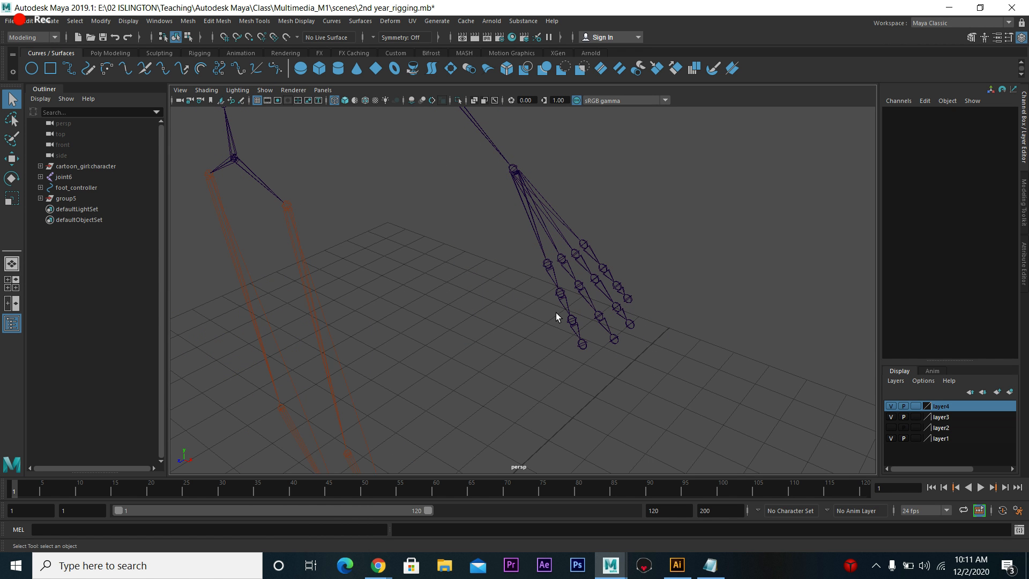
- Duplicate the index finger's joint chain and offset the copy toward the thumb, to about 0.674, -0.093, 0.612
{"action": "left_click_drag", "start_coordinate": [556, 313], "coordinate": [500, 318], "text": "alt"}
{"action": "left_click", "coordinate": [541, 276]}
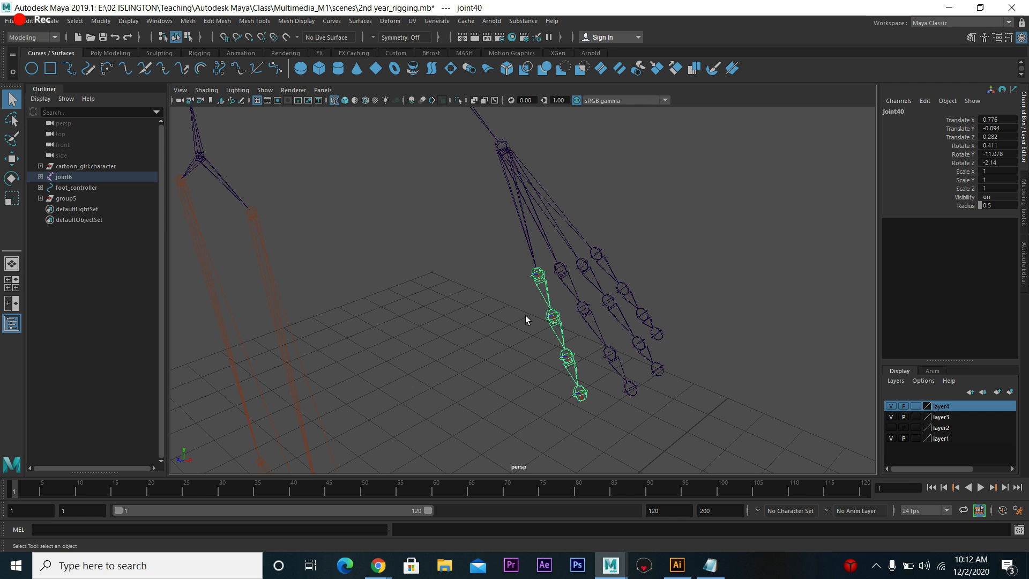
{"action": "key", "text": "ctrl+d"}
{"action": "key", "text": "w"}
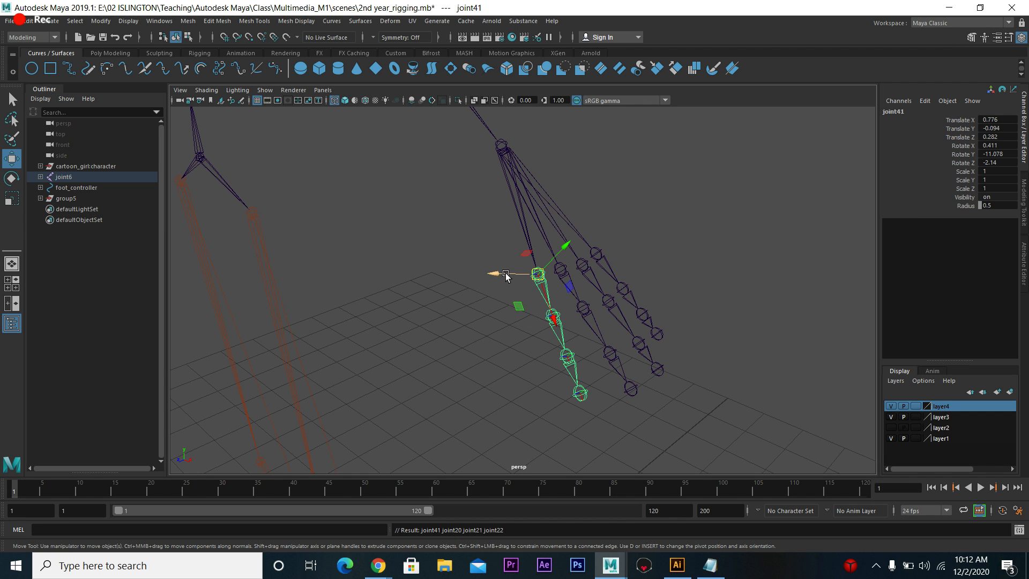
{"action": "left_click_drag", "start_coordinate": [533, 305], "coordinate": [502, 295]}
{"action": "key", "text": "w"}
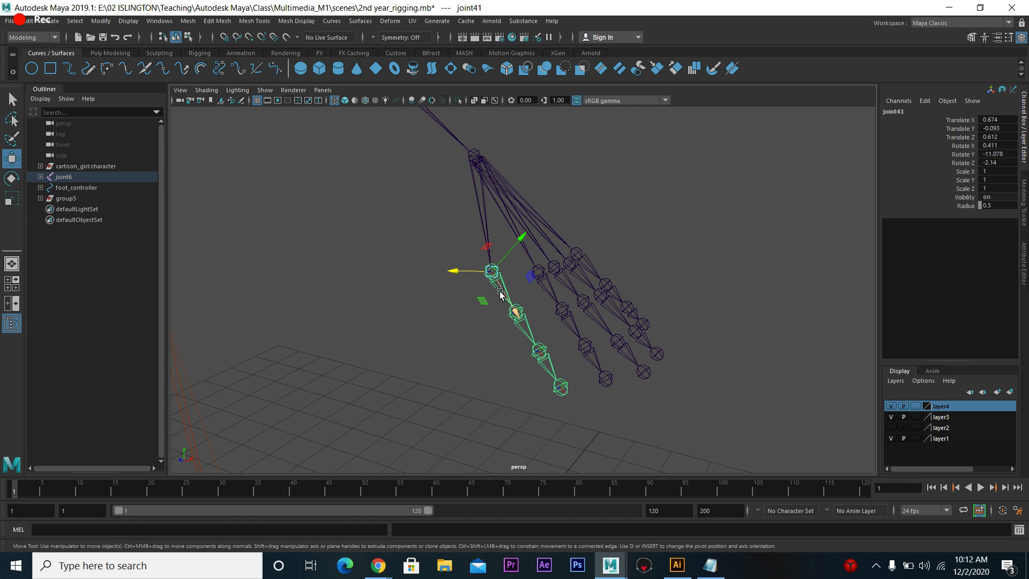
- Unparent the duplicated joint chain from the hand skeleton and show the polygon meshes in the view again
{"action": "key", "text": "shift+p"}
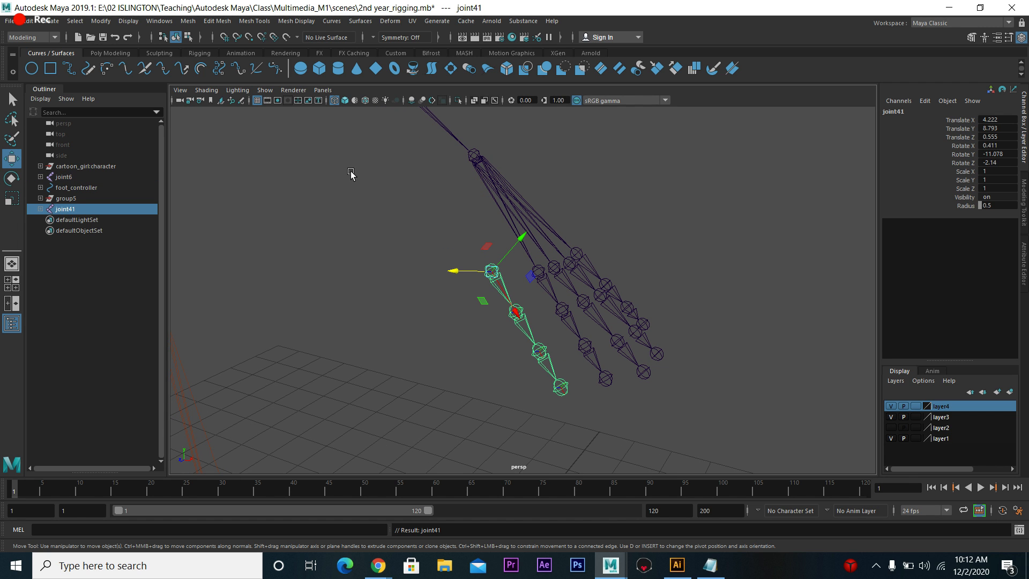
{"action": "left_click", "coordinate": [265, 90]}
{"action": "left_click", "coordinate": [290, 198]}
- Move the duplicated joint chain to the base of the thumb, at about 3.927, 8.845, 0.288
{"action": "left_click_drag", "start_coordinate": [382, 266], "coordinate": [405, 380], "text": "alt"}
{"action": "left_click_drag", "start_coordinate": [611, 324], "coordinate": [599, 305], "text": "alt"}
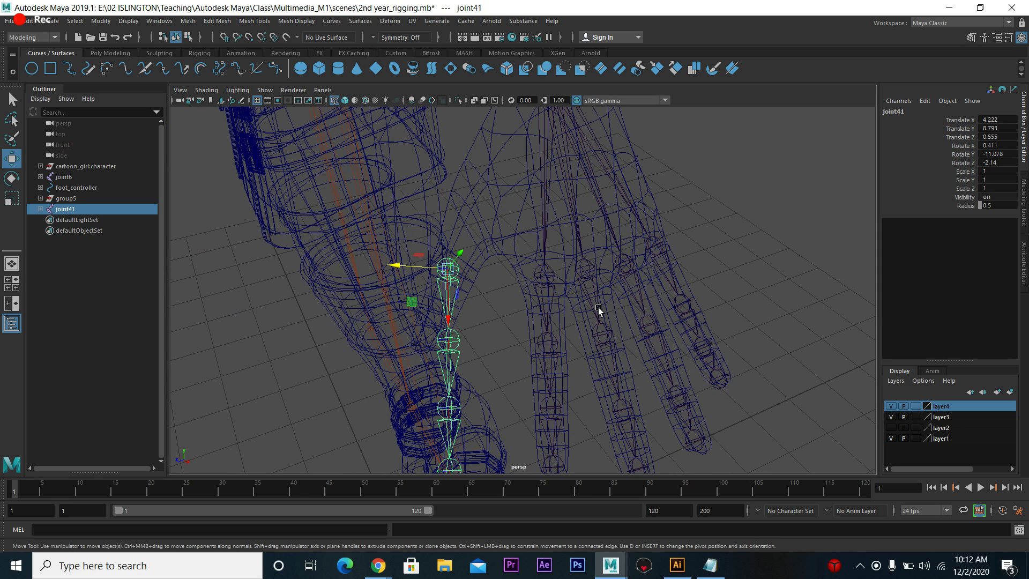
{"action": "left_click_drag", "start_coordinate": [599, 307], "coordinate": [524, 298], "text": "alt"}
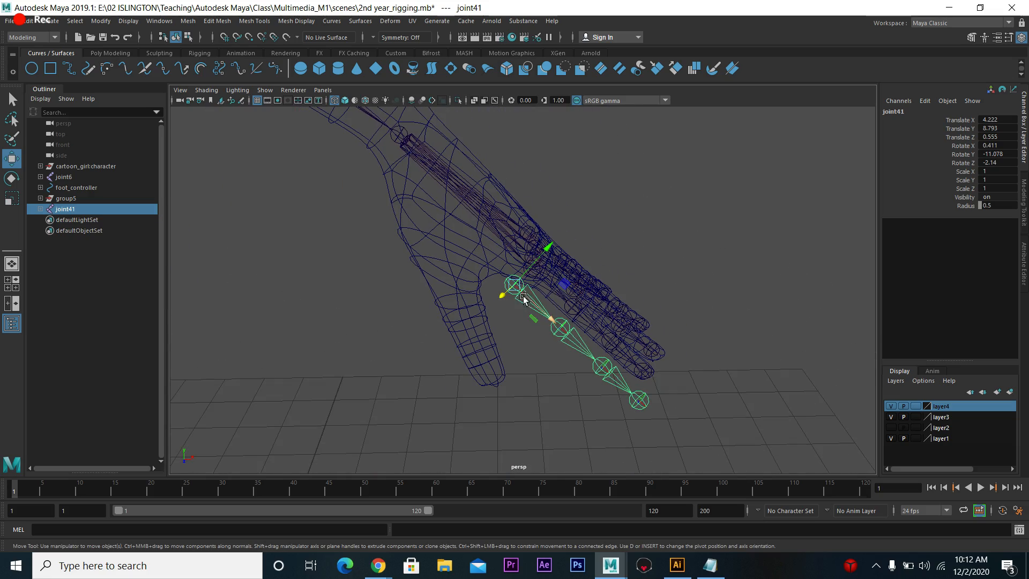
{"action": "left_click_drag", "start_coordinate": [541, 258], "coordinate": [467, 287]}
{"action": "left_click_drag", "start_coordinate": [472, 289], "coordinate": [504, 316], "text": "alt"}
{"action": "left_click_drag", "start_coordinate": [387, 263], "coordinate": [423, 253]}
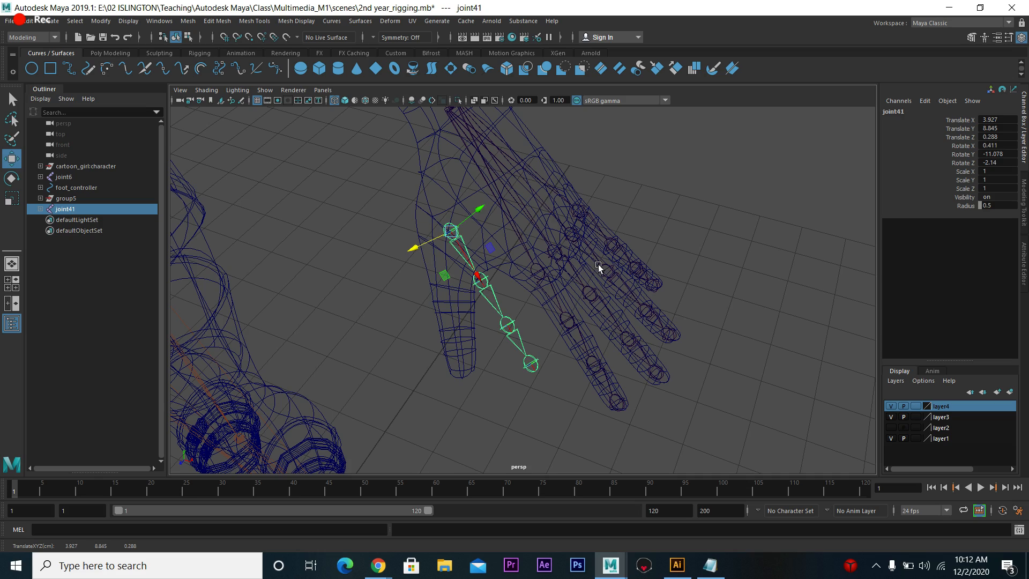
- Rotate the duplicated chain to follow the thumb, to about X 14.96, Y -26.88, Z -22.49
{"action": "left_click_drag", "start_coordinate": [579, 232], "coordinate": [490, 308], "text": "alt"}
{"action": "key", "text": "e"}
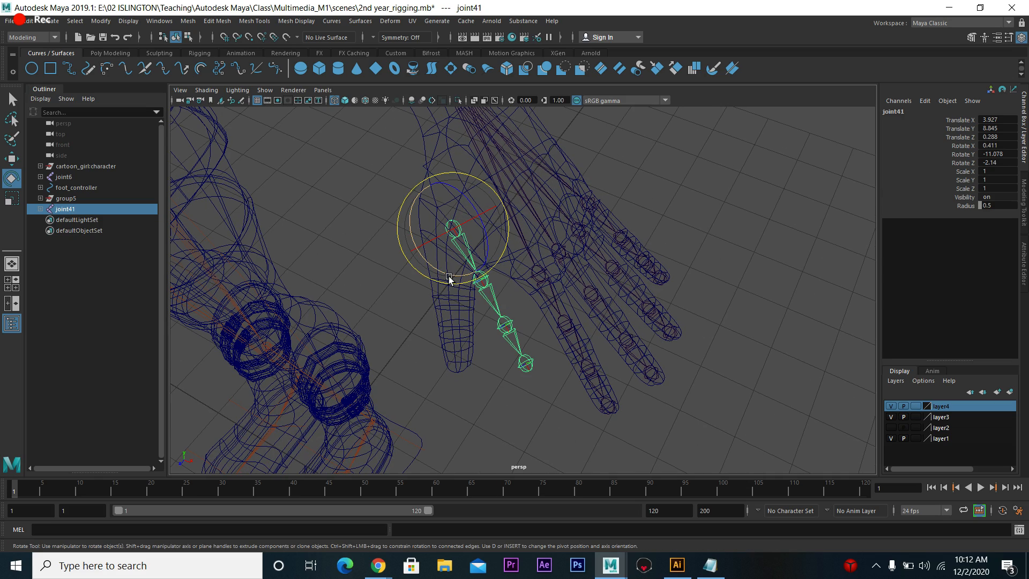
{"action": "left_click_drag", "start_coordinate": [449, 278], "coordinate": [441, 326]}
{"action": "left_click_drag", "start_coordinate": [476, 290], "coordinate": [564, 311]}
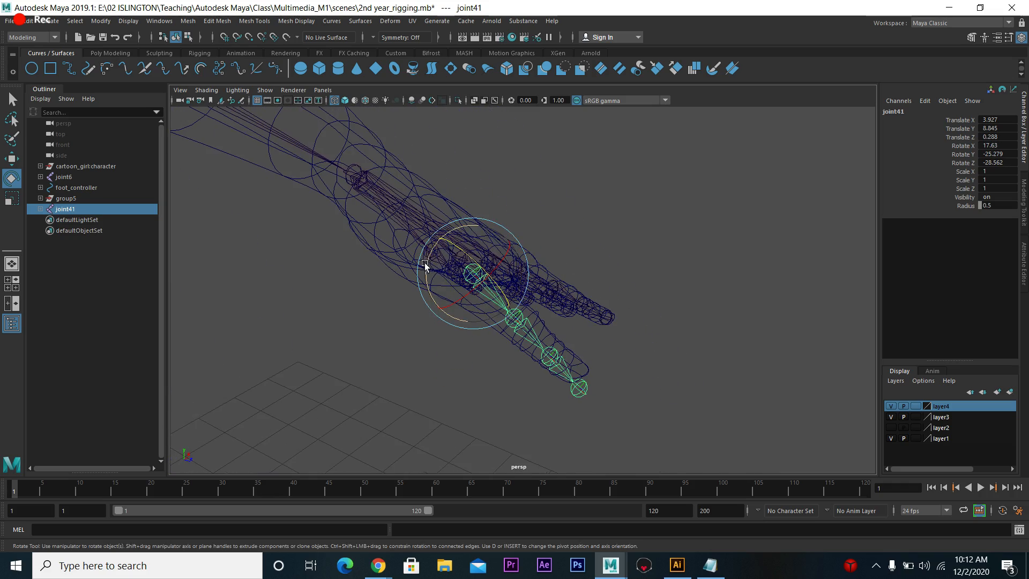
{"action": "left_click_drag", "start_coordinate": [425, 262], "coordinate": [425, 268]}
- Fine-tune the thumb chain's position to about 3.903, 8.839, 0.267 and its rotation to about 15.05, -27.53, -22.68
{"action": "key", "text": "w"}
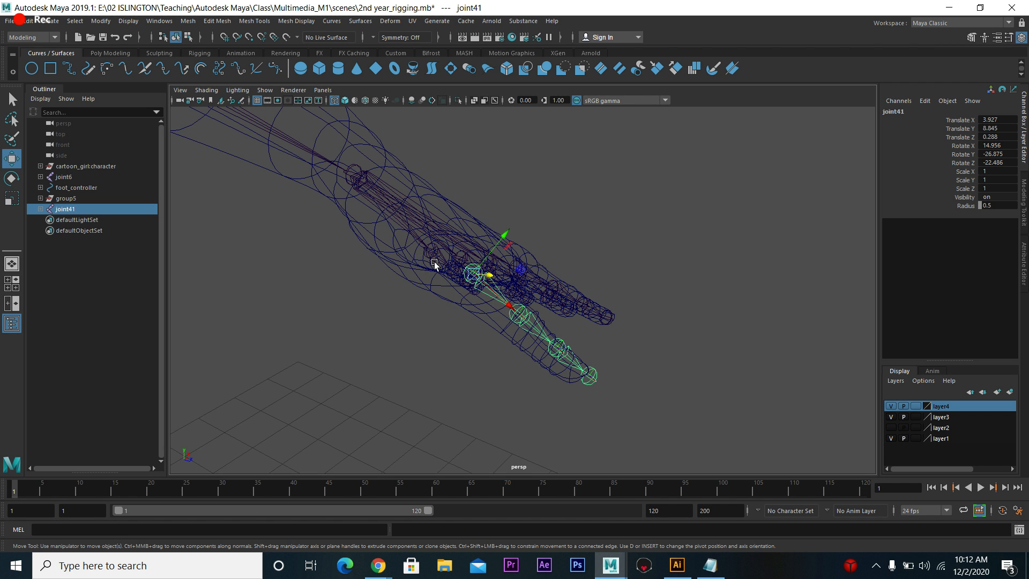
{"action": "left_click_drag", "start_coordinate": [504, 233], "coordinate": [411, 197]}
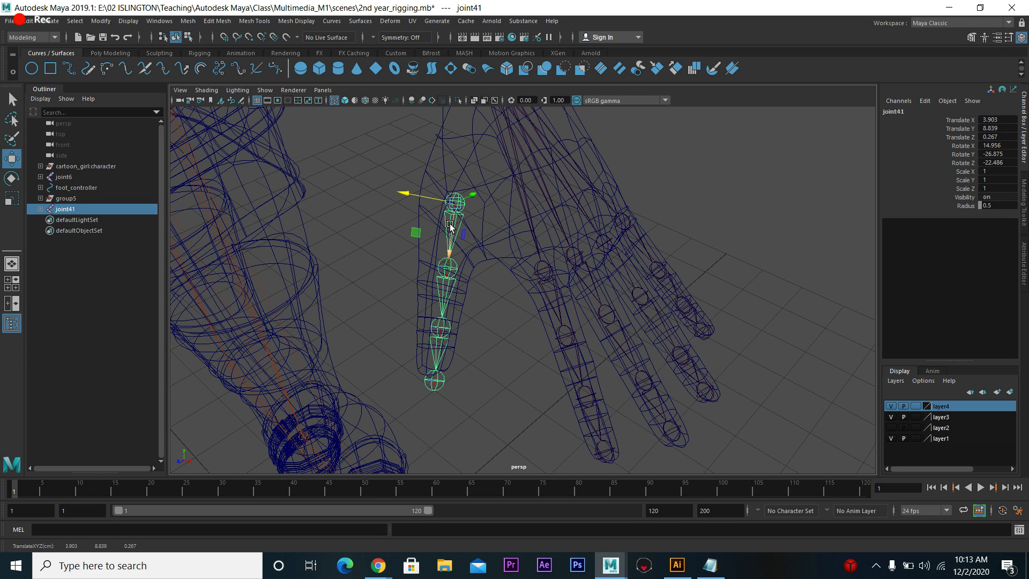
{"action": "key", "text": "e"}
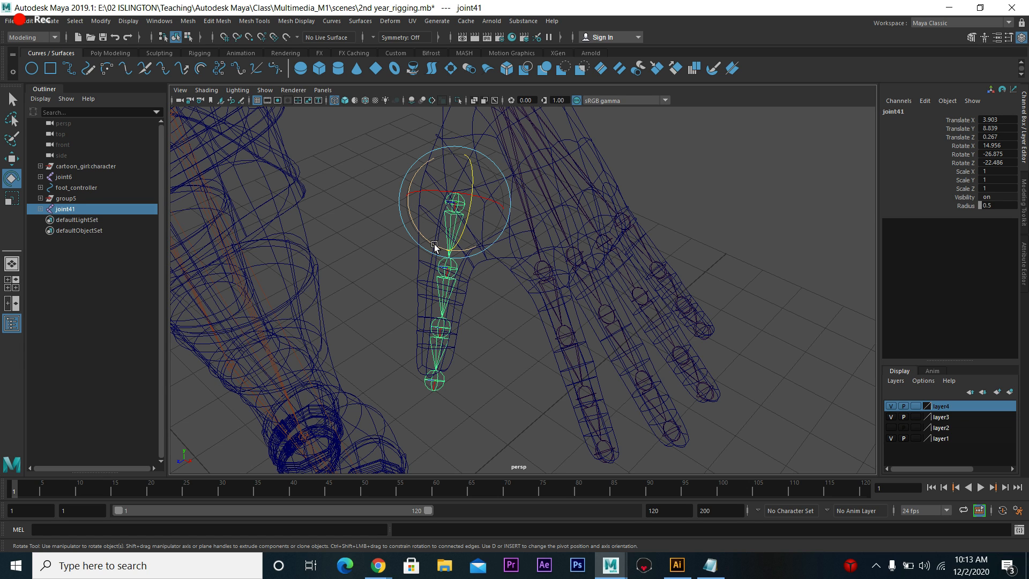
{"action": "left_click_drag", "start_coordinate": [434, 245], "coordinate": [433, 244]}
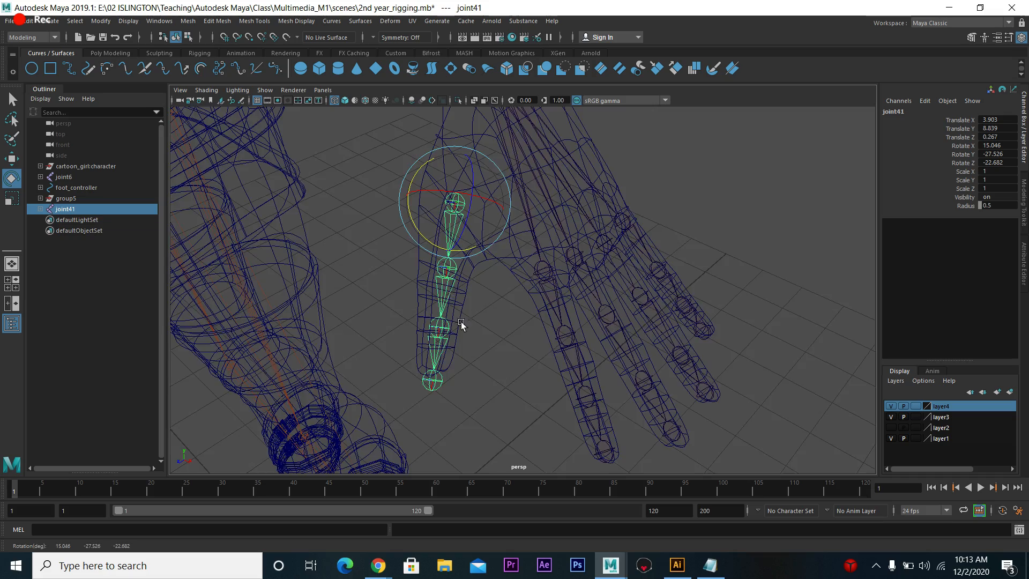
- Move the last two joints of the thumb chain along the bone to fit them inside the thumb mesh
{"action": "left_click_drag", "start_coordinate": [459, 349], "coordinate": [476, 320], "text": "alt"}
{"action": "left_click", "coordinate": [448, 365]}
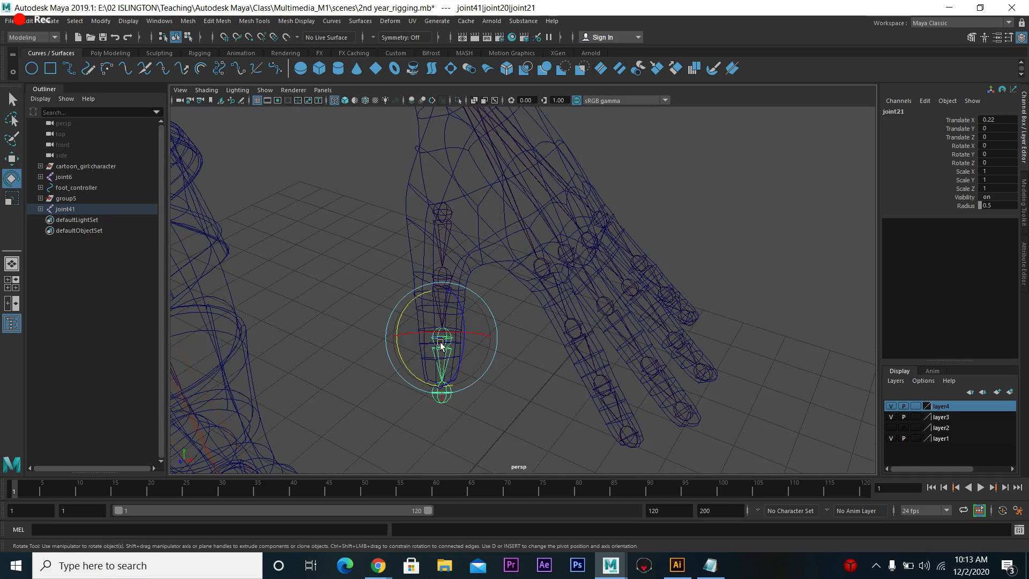
{"action": "key", "text": "w"}
{"action": "left_click_drag", "start_coordinate": [445, 371], "coordinate": [441, 369]}
{"action": "left_click", "coordinate": [444, 396]}
{"action": "left_click", "coordinate": [444, 391]}
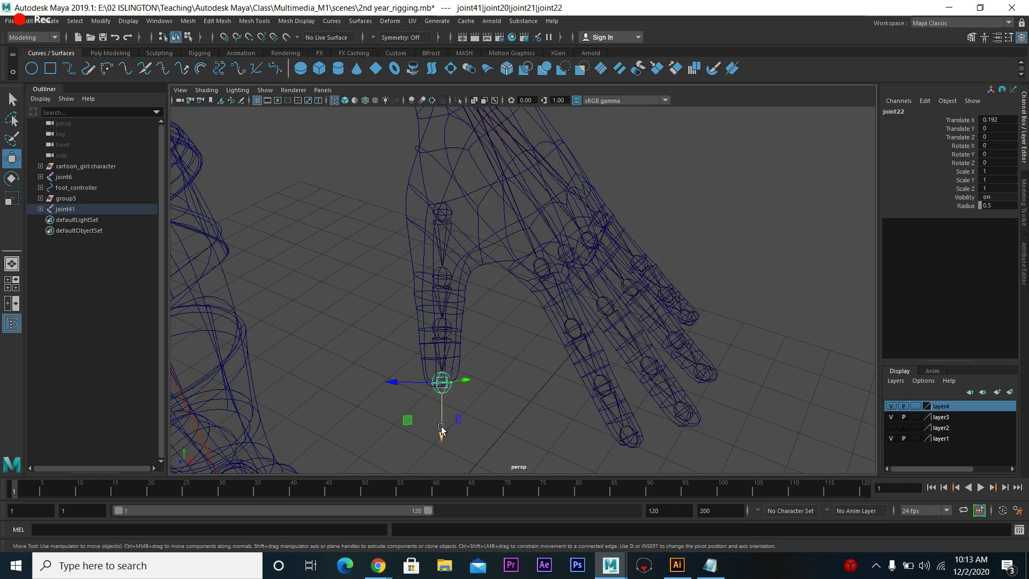
{"action": "left_click_drag", "start_coordinate": [442, 429], "coordinate": [438, 427]}
- Try bending the thumb chain at its root joint with the Rotate tool, and undo the rotation
{"action": "left_click_drag", "start_coordinate": [482, 367], "coordinate": [464, 208], "text": "alt"}
{"action": "left_click", "coordinate": [464, 206]}
{"action": "mouse_move", "coordinate": [472, 289]}
{"action": "left_mouse_down", "text": "alt"}
{"action": "mouse_move", "coordinate": [499, 277]}
{"action": "mouse_move", "coordinate": [490, 301]}
{"action": "mouse_move", "coordinate": [487, 290]}
{"action": "left_mouse_up", "text": "alt"}
{"action": "key", "text": "e"}
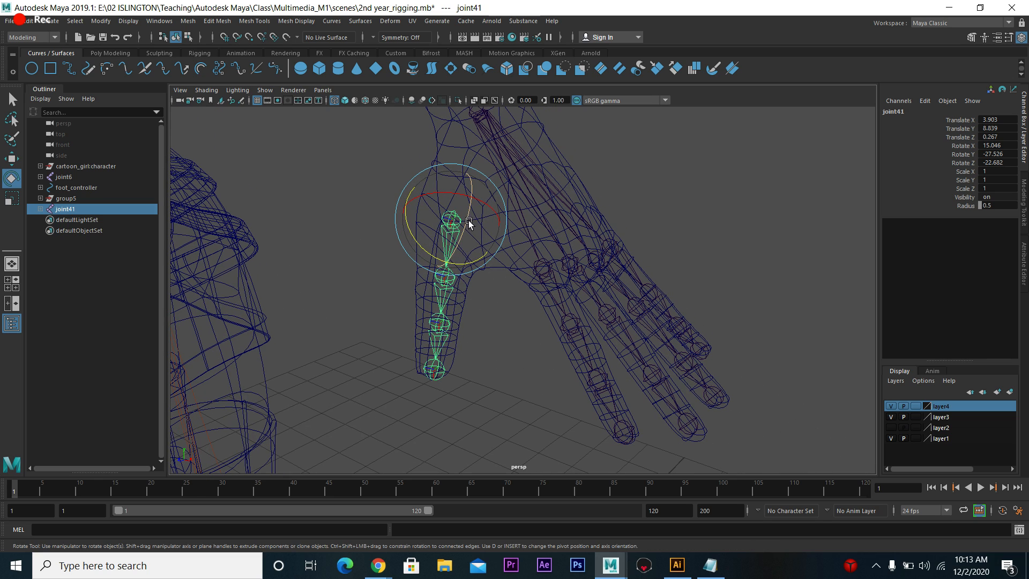
{"action": "mouse_move", "coordinate": [469, 224]}
{"action": "left_mouse_down"}
{"action": "mouse_move", "coordinate": [454, 232]}
{"action": "mouse_move", "coordinate": [468, 227]}
{"action": "left_mouse_up"}
{"action": "key", "text": "ctrl+z"}
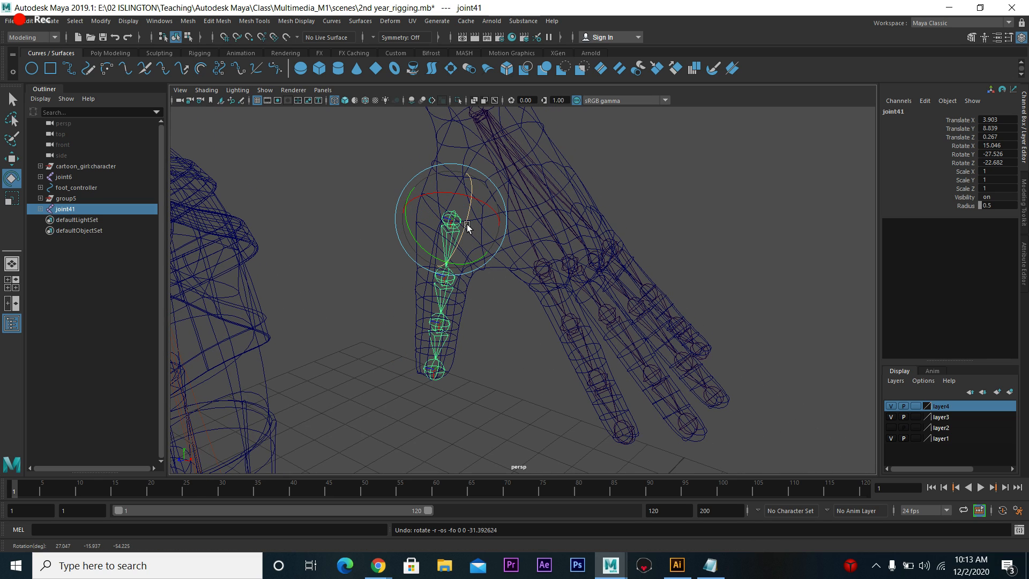
- Test the thumb chain's bend direction with Rotate Z at about -86.94, examine it from several angles, and undo the test rotations
{"action": "left_click", "coordinate": [957, 162]}
{"action": "middle_click_drag", "start_coordinate": [746, 223], "coordinate": [635, 238]}
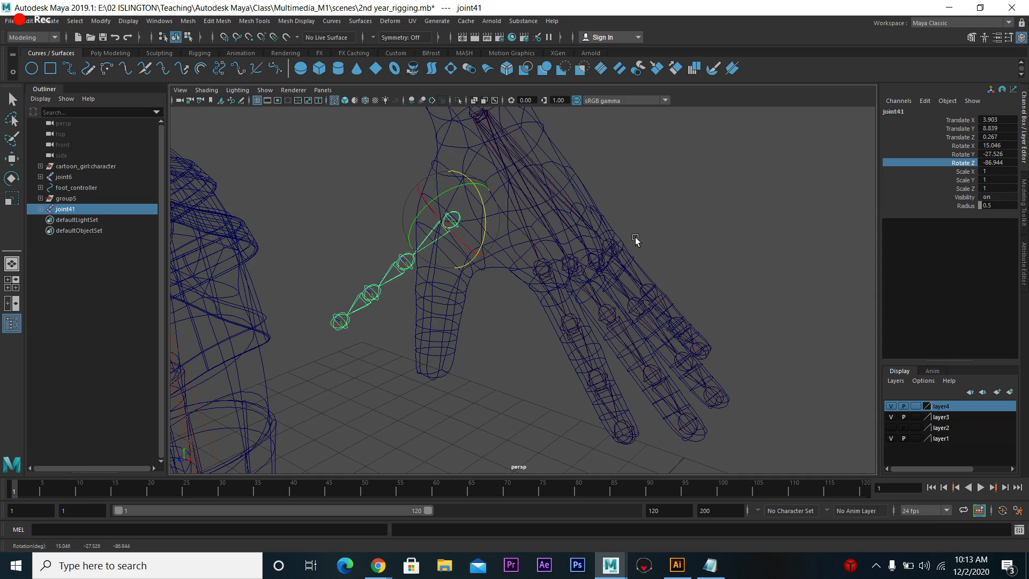
{"action": "mouse_move", "coordinate": [483, 333]}
{"action": "left_mouse_down", "text": "alt"}
{"action": "mouse_move", "coordinate": [481, 302]}
{"action": "mouse_move", "coordinate": [494, 320]}
{"action": "left_mouse_up", "text": "alt"}
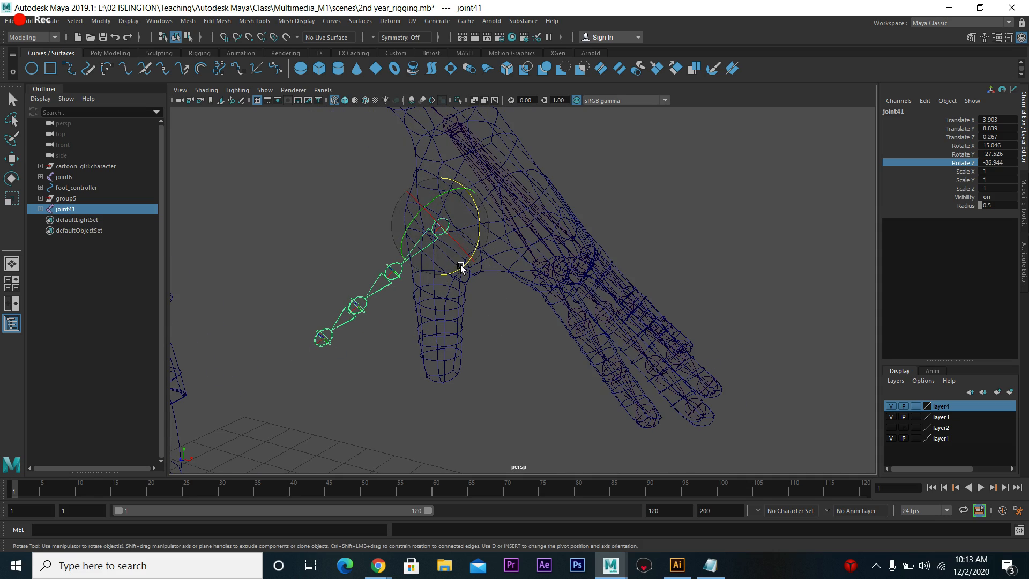
{"action": "left_click_drag", "start_coordinate": [461, 268], "coordinate": [422, 221], "text": "alt"}
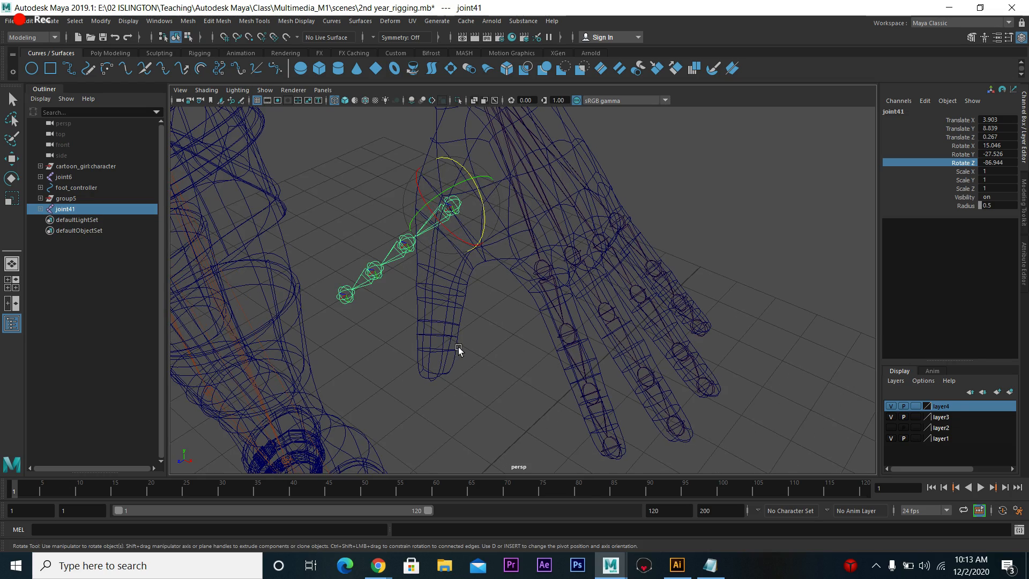
{"action": "left_click_drag", "start_coordinate": [440, 356], "coordinate": [436, 307], "text": "alt"}
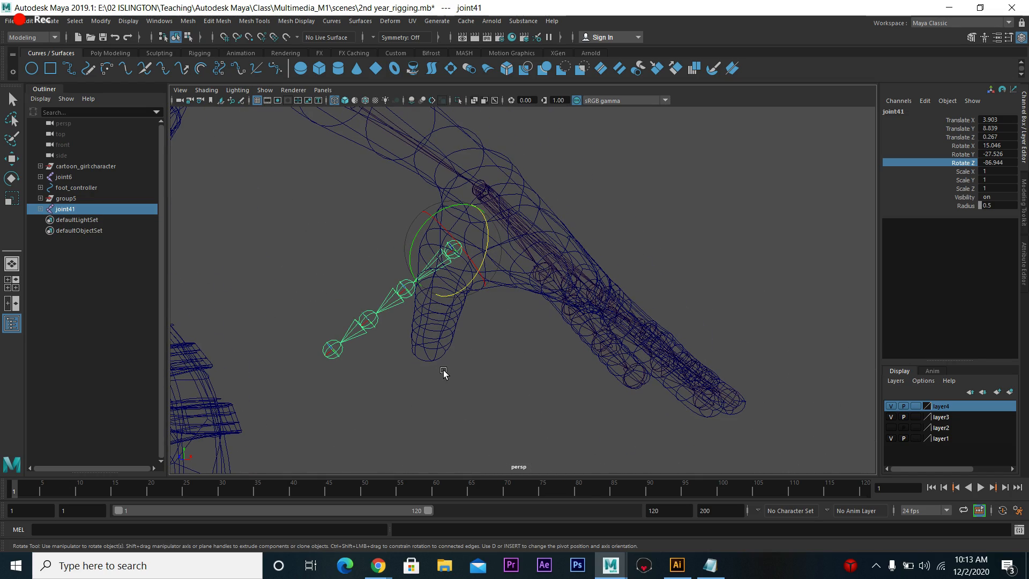
{"action": "left_click_drag", "start_coordinate": [459, 367], "coordinate": [442, 333], "text": "alt"}
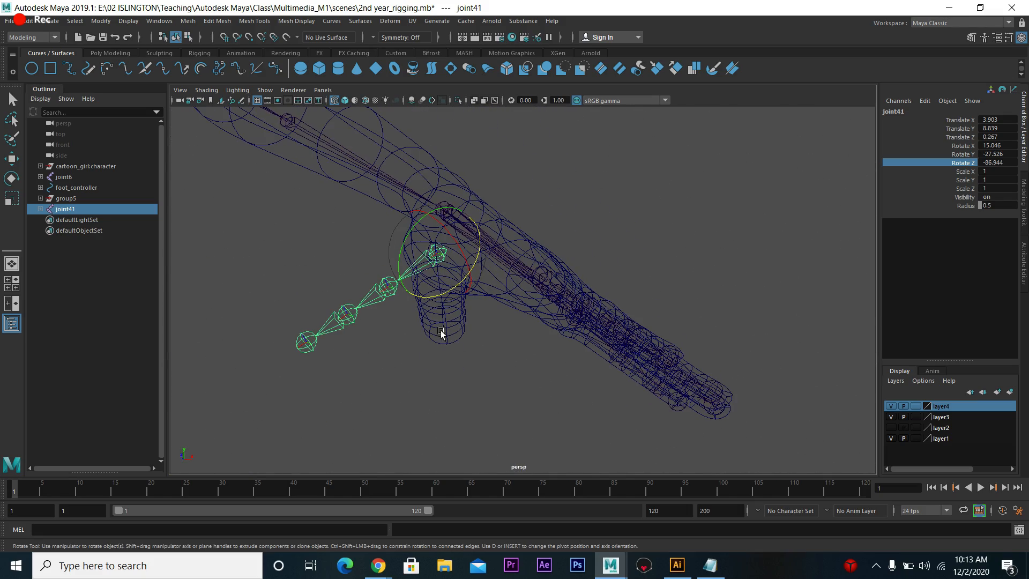
{"action": "key", "text": "ctrl+z"}
{"action": "left_click_drag", "start_coordinate": [470, 259], "coordinate": [482, 316]}
{"action": "key", "text": "ctrl+z"}
- Twist the thumb chain around its own length, bringing the root joint's Rotate X to about -46.9
{"action": "left_click_drag", "start_coordinate": [445, 202], "coordinate": [492, 238]}
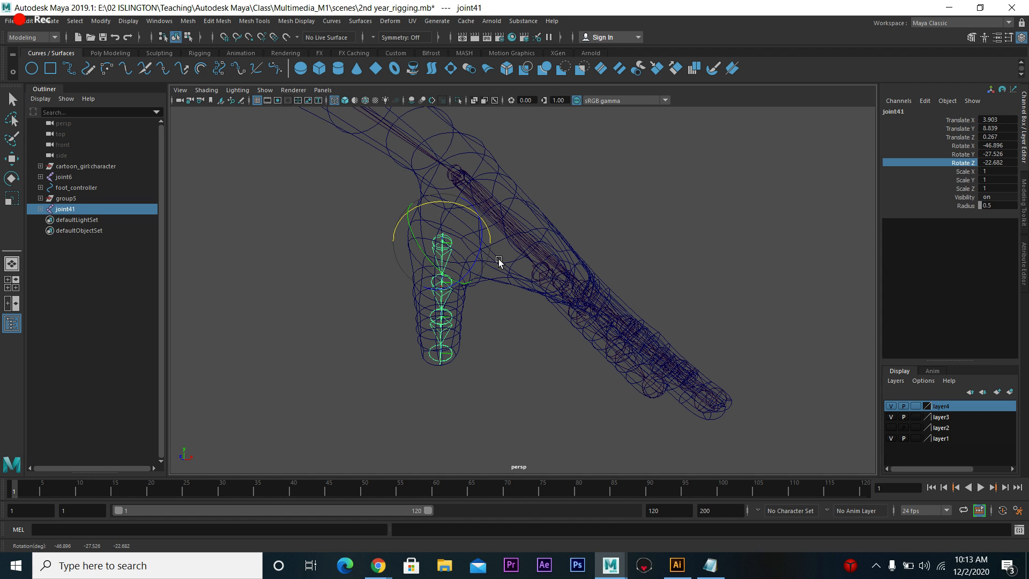
{"action": "left_click", "coordinate": [471, 242]}
{"action": "key", "text": "e"}
{"action": "left_click", "coordinate": [452, 245]}
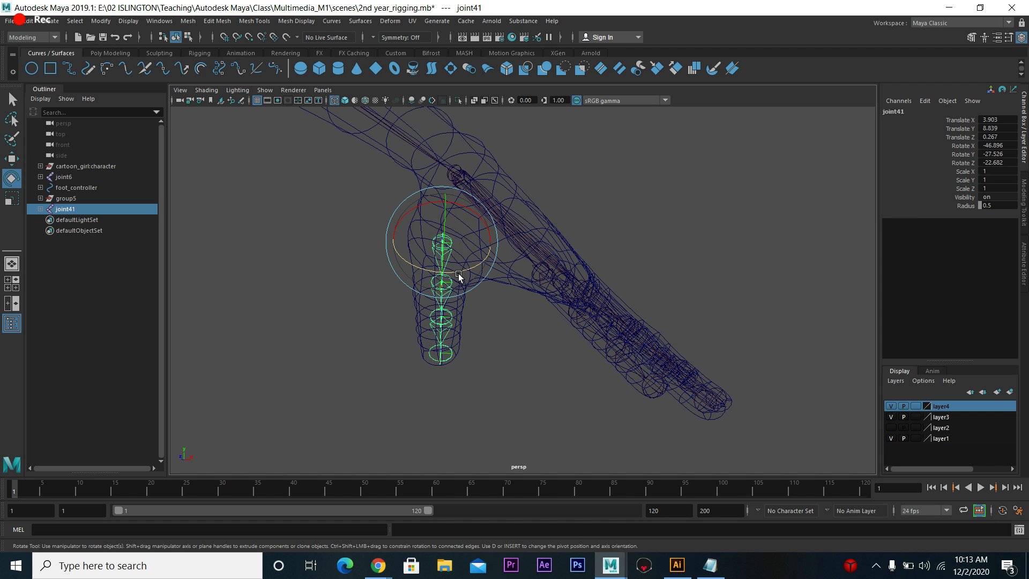
- Try bending the thumb chain at its root joint with Rotate Z at about -61.2, and undo the test rotation
{"action": "left_click", "coordinate": [964, 163]}
{"action": "middle_click_drag", "start_coordinate": [869, 219], "coordinate": [892, 255]}
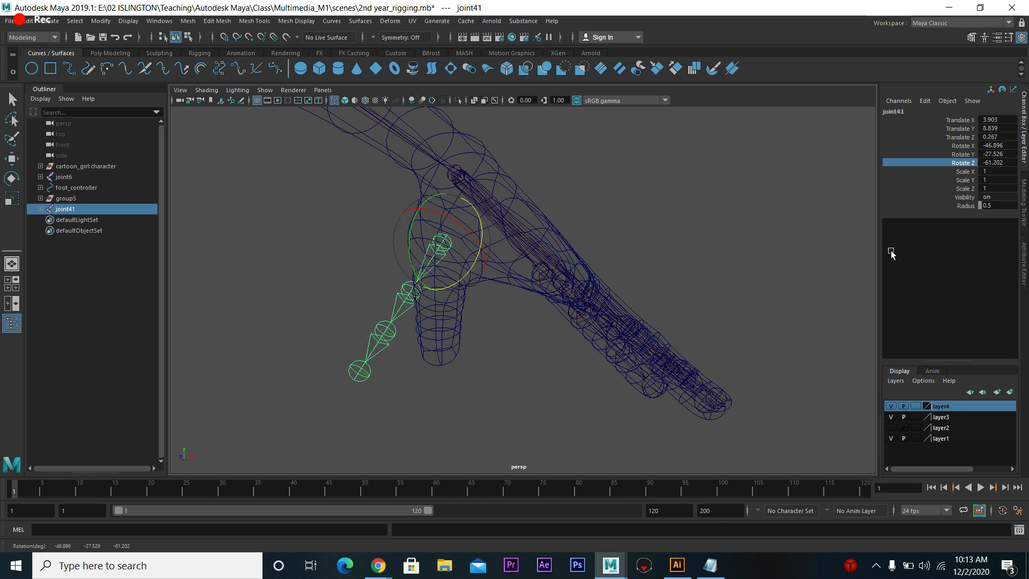
{"action": "key", "text": "ctrl+z"}
- Twist the thumb chain slightly at its root joint, bringing Rotate X to about -47.5
{"action": "left_click_drag", "start_coordinate": [453, 204], "coordinate": [441, 277]}
{"action": "left_click", "coordinate": [616, 229]}
{"action": "left_click", "coordinate": [451, 243]}
{"action": "mouse_move", "coordinate": [442, 242]}
{"action": "left_mouse_down"}
{"action": "mouse_move", "coordinate": [442, 291]}
{"action": "mouse_move", "coordinate": [441, 242]}
{"action": "left_mouse_up"}
{"action": "left_click_drag", "start_coordinate": [500, 292], "coordinate": [452, 324], "text": "alt"}
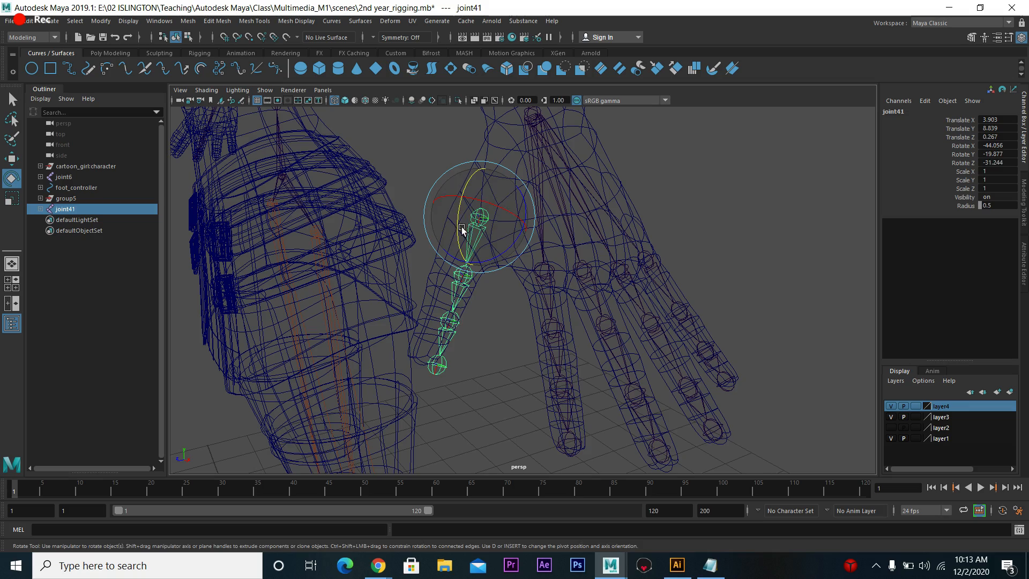
- Try swinging the thumb chain at its root joint in several directions, and undo each test rotation
{"action": "left_click_drag", "start_coordinate": [459, 225], "coordinate": [413, 198]}
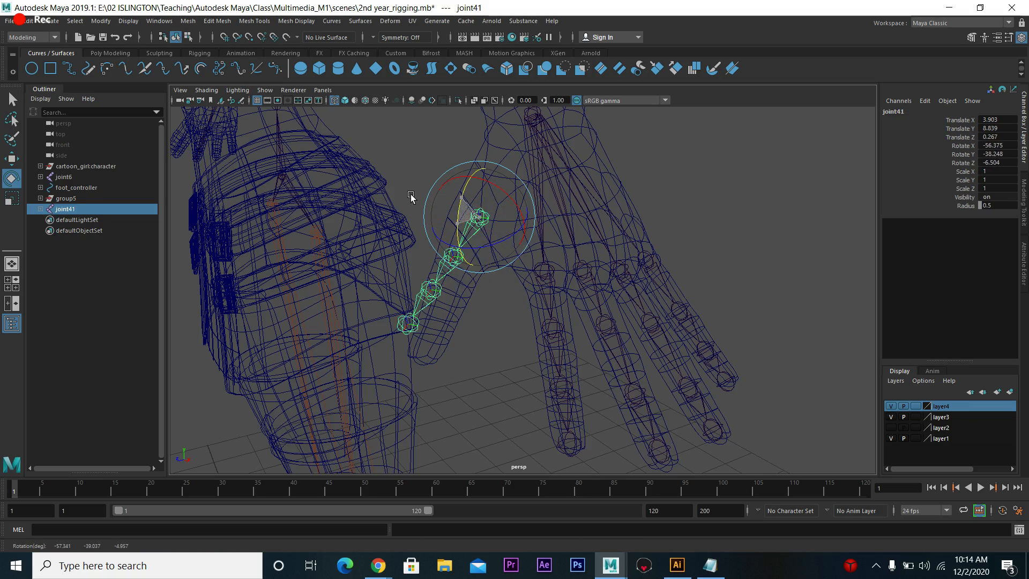
{"action": "key", "text": "ctrl+z"}
{"action": "mouse_move", "coordinate": [463, 273]}
{"action": "left_mouse_down", "text": "alt"}
{"action": "mouse_move", "coordinate": [506, 293]}
{"action": "mouse_move", "coordinate": [468, 252]}
{"action": "mouse_move", "coordinate": [475, 271]}
{"action": "left_mouse_up", "text": "alt"}
{"action": "key", "text": "ctrl+z"}
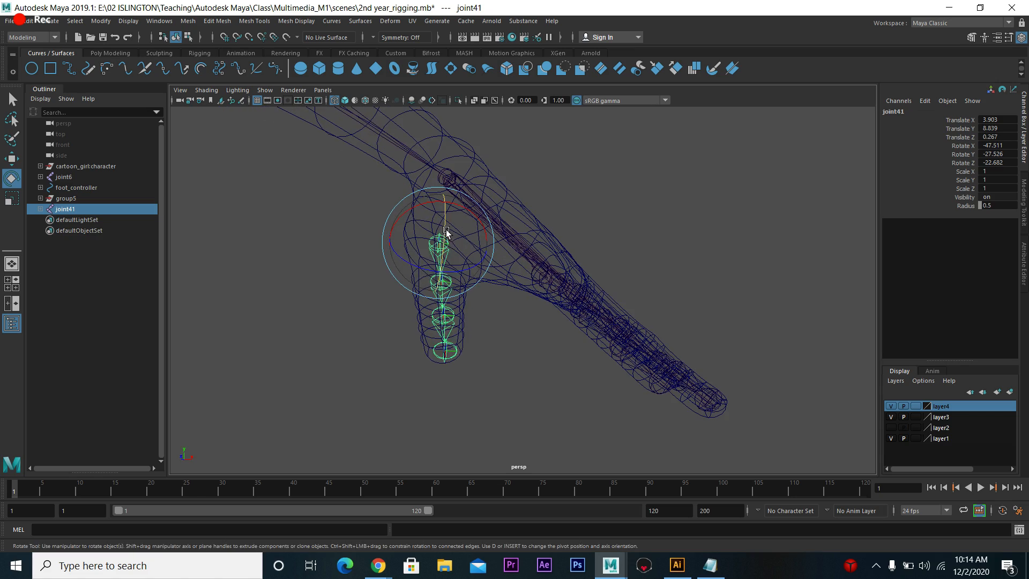
{"action": "left_click_drag", "start_coordinate": [446, 232], "coordinate": [562, 243]}
{"action": "key", "text": "ctrl+z"}
{"action": "left_click_drag", "start_coordinate": [445, 233], "coordinate": [495, 342]}
{"action": "key", "text": "ctrl+z"}
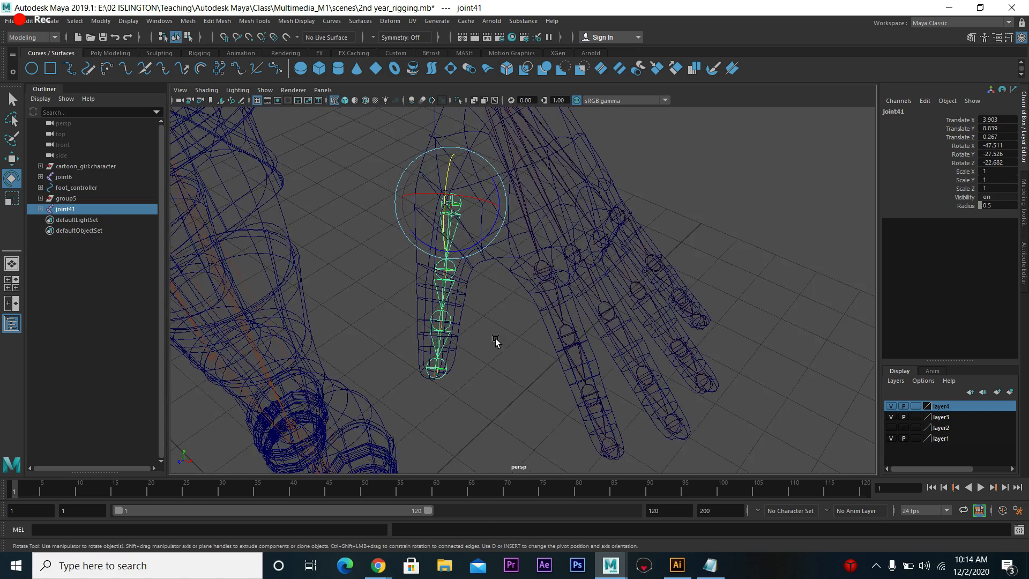
- Freeze the transformations of the thumb's root joint and the four fingers' base joints together
{"action": "left_click", "coordinate": [547, 269]}
{"action": "key", "text": "q"}
{"action": "left_click", "coordinate": [456, 205]}
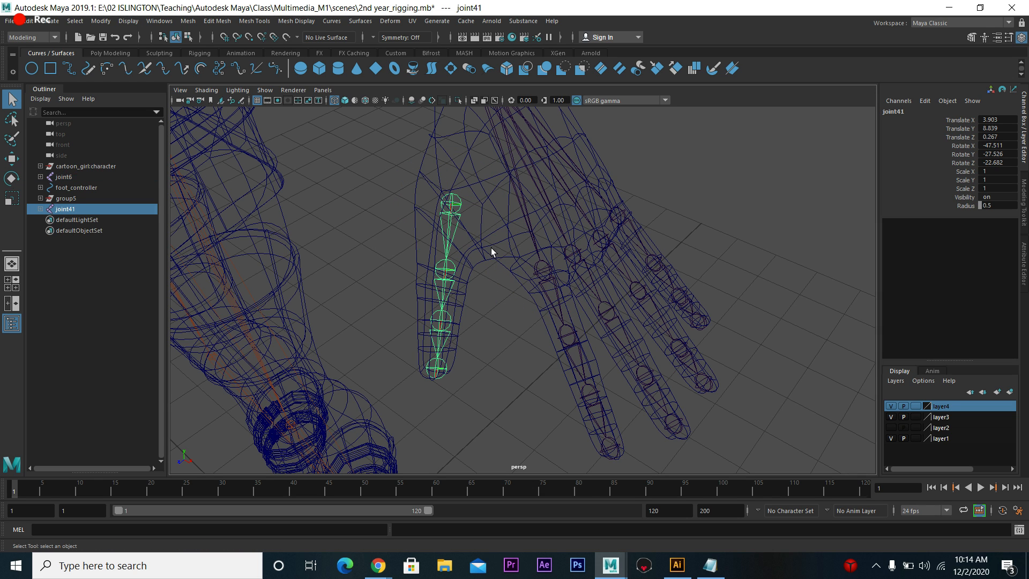
{"action": "left_click", "coordinate": [547, 271], "text": "shift"}
{"action": "left_click", "coordinate": [580, 254], "text": "shift"}
{"action": "left_click", "coordinate": [600, 238], "text": "shift"}
{"action": "left_click", "coordinate": [618, 214], "text": "shift"}
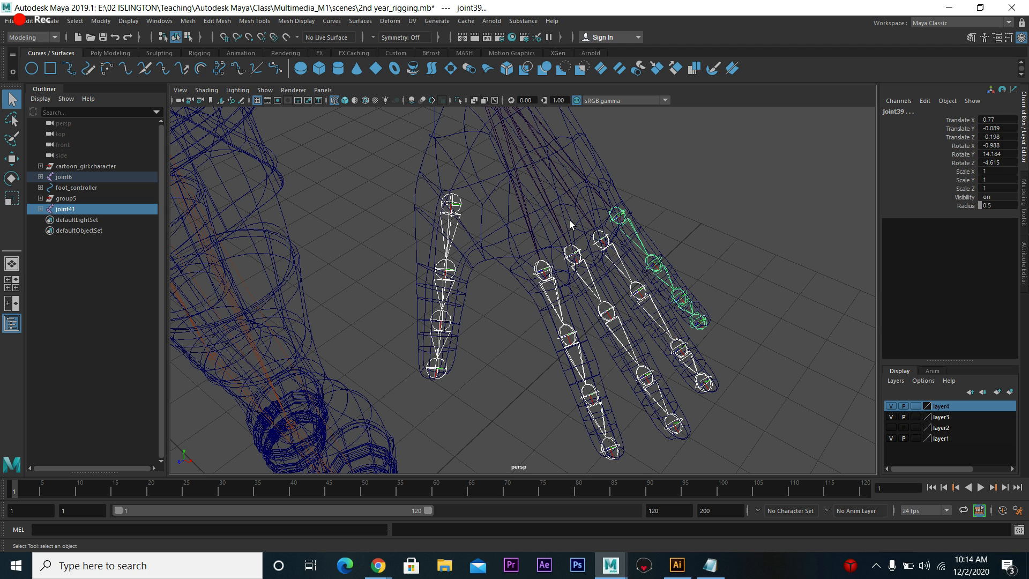
{"action": "left_click", "coordinate": [95, 23]}
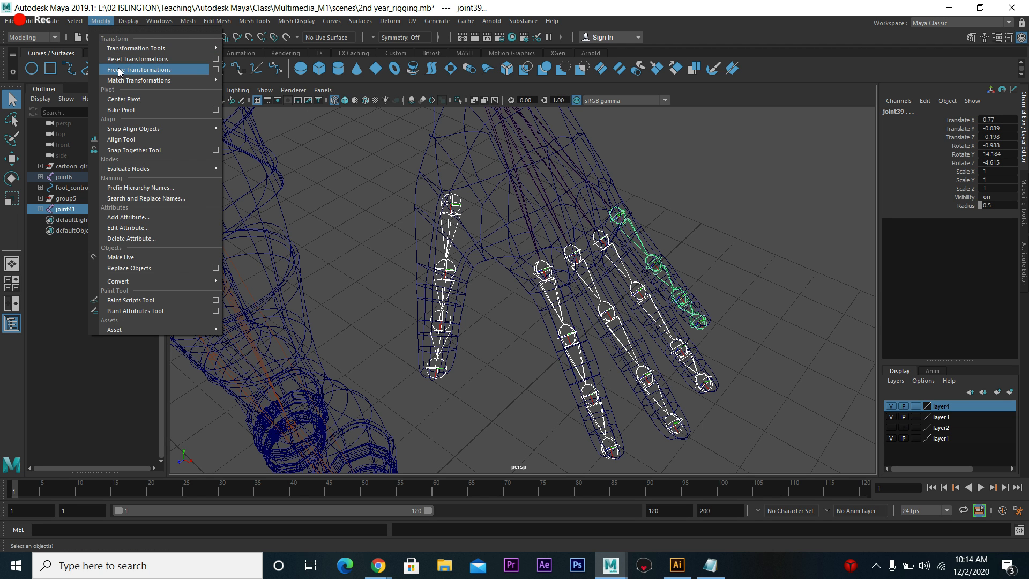
{"action": "left_click", "coordinate": [121, 69]}
{"action": "left_click", "coordinate": [373, 194]}
- Test the frozen thumb root joint's bend with Rotate Z at -27, and undo the rotation
{"action": "left_click", "coordinate": [455, 199]}
{"action": "left_click_drag", "start_coordinate": [450, 260], "coordinate": [452, 237], "text": "alt"}
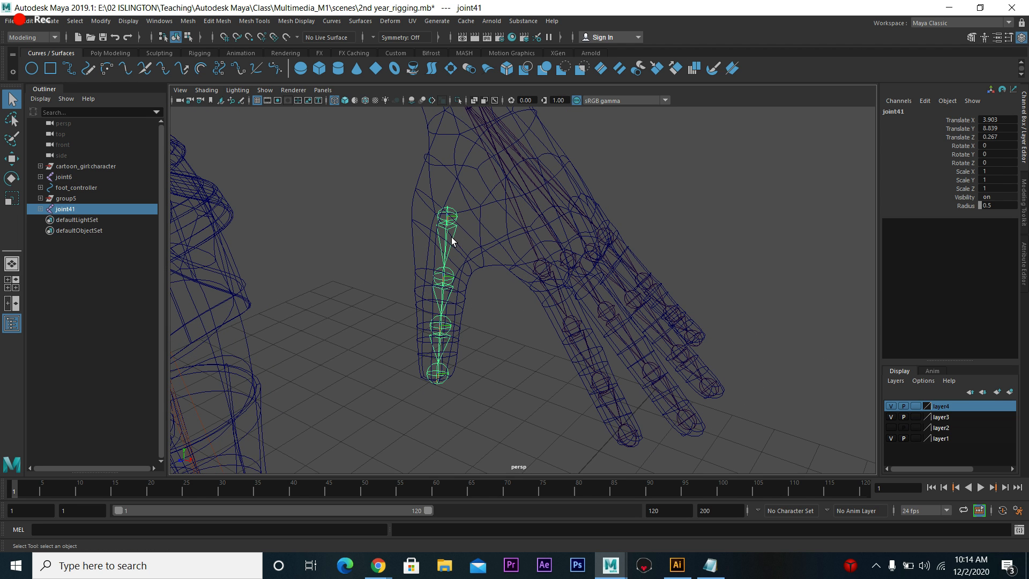
{"action": "left_click", "coordinate": [963, 162]}
{"action": "middle_click_drag", "start_coordinate": [781, 223], "coordinate": [715, 223]}
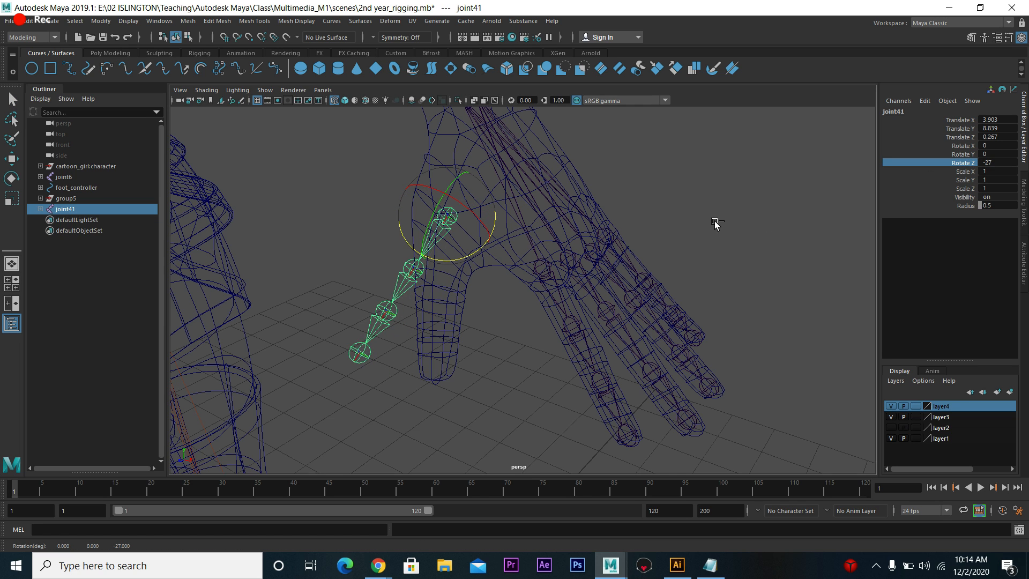
{"action": "key", "text": "ctrl+z"}
- Test the thumb root joint's Rotate Y at about 13.8 and -20.16, and undo both rotations
{"action": "mouse_move", "coordinate": [445, 223]}
{"action": "left_mouse_down"}
{"action": "mouse_move", "coordinate": [445, 238]}
{"action": "mouse_move", "coordinate": [444, 226]}
{"action": "left_mouse_up"}
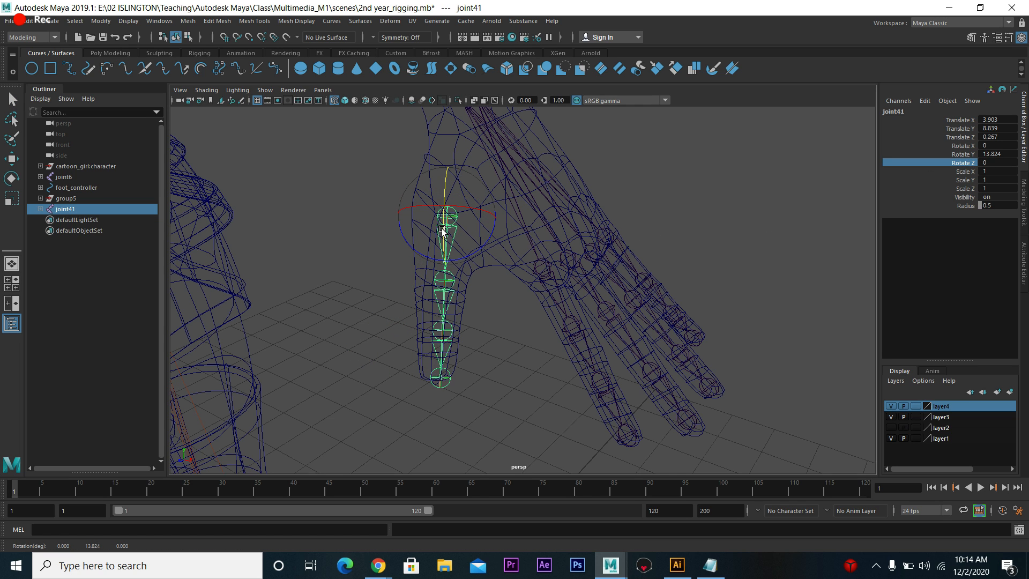
{"action": "key", "text": "ctrl+z"}
{"action": "left_click", "coordinate": [967, 155]}
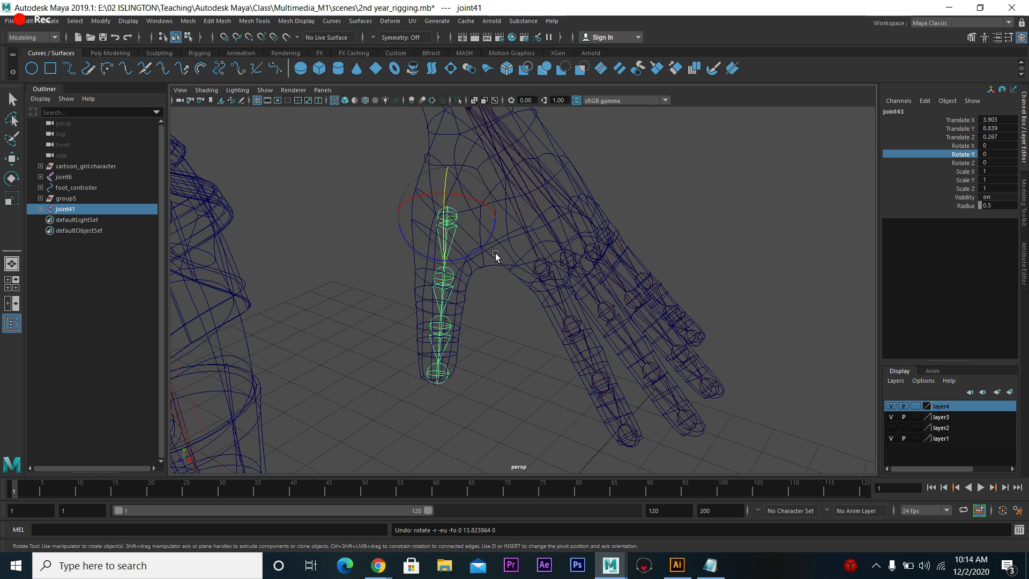
{"action": "middle_click_drag", "start_coordinate": [799, 201], "coordinate": [776, 259]}
{"action": "key", "text": "ctrl+z"}
{"action": "key", "text": "ctrl+z"}
{"action": "left_click", "coordinate": [963, 163]}
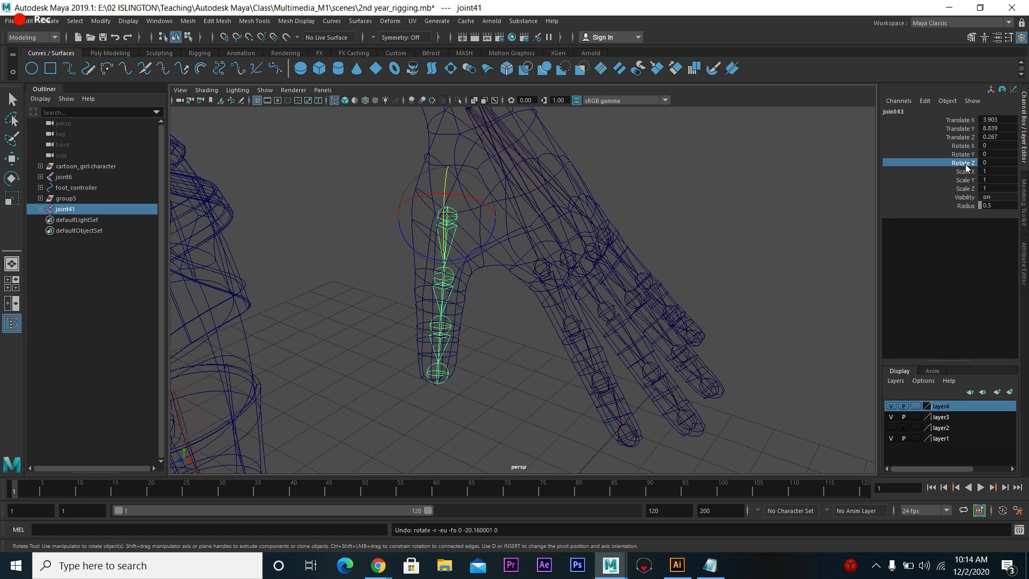
- Parent the thumb chain's root joint to the wrist joint
{"action": "left_click_drag", "start_coordinate": [616, 300], "coordinate": [534, 378], "text": "alt"}
{"action": "key", "text": "q"}
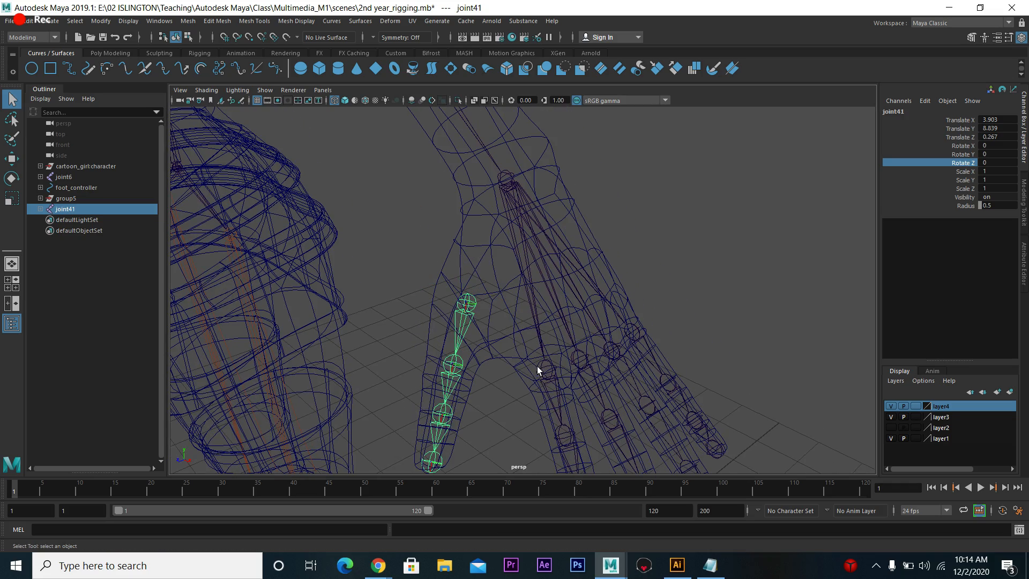
{"action": "left_click", "coordinate": [507, 180], "text": "shift"}
{"action": "key", "text": "p"}
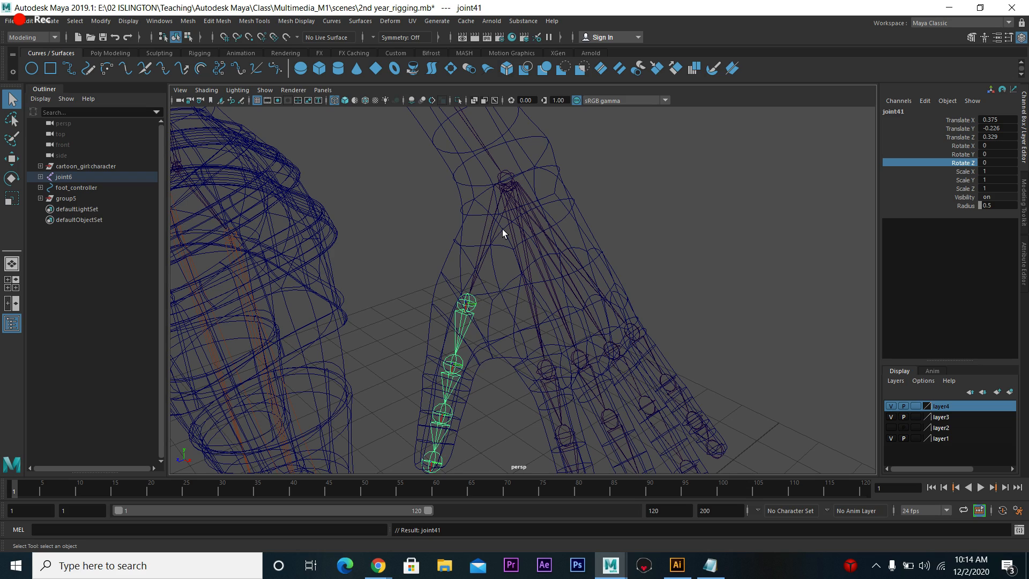
{"action": "left_click", "coordinate": [507, 179]}
{"action": "scroll", "coordinate": [677, 226], "scroll_direction": "down", "scroll_amount": 2}
{"action": "left_click", "coordinate": [678, 227]}
{"action": "scroll", "coordinate": [687, 291], "scroll_direction": "down", "scroll_amount": 3}
{"action": "middle_click_drag", "start_coordinate": [634, 335], "coordinate": [635, 284], "text": "alt"}
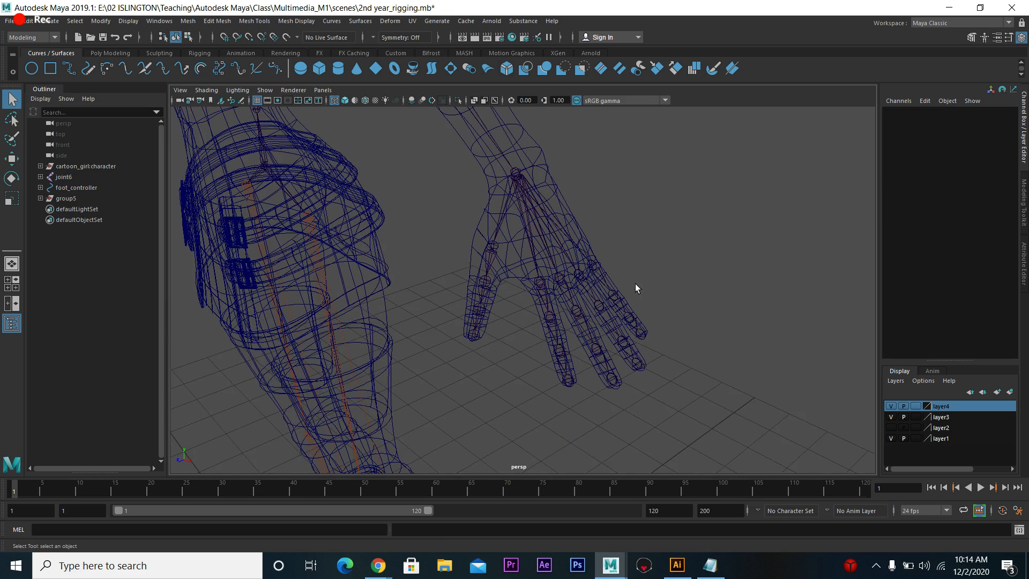
{"action": "left_click_drag", "start_coordinate": [635, 284], "coordinate": [634, 287], "text": "alt"}
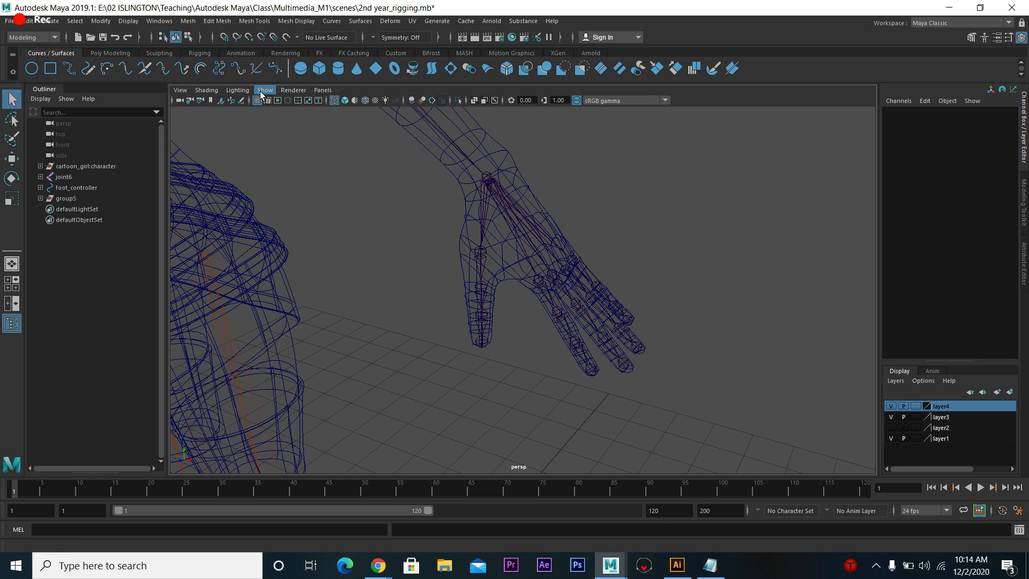
- Create a NURBS circle and move it onto the wrist joint, at about X 3.732, Y 9.218, Z -0.09
{"action": "scroll", "coordinate": [459, 309], "scroll_direction": "down", "scroll_amount": 6}
{"action": "left_click_drag", "start_coordinate": [460, 311], "coordinate": [483, 343], "text": "alt"}
{"action": "left_click", "coordinate": [35, 71]}
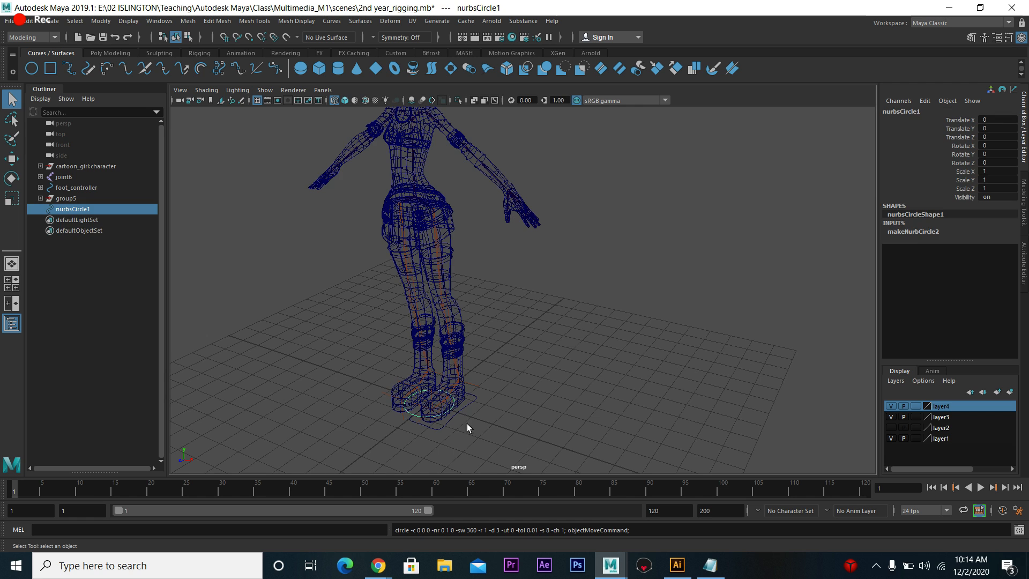
{"action": "mouse_move", "coordinate": [467, 424]}
{"action": "left_mouse_down", "text": "alt"}
{"action": "mouse_move", "coordinate": [485, 423]}
{"action": "mouse_move", "coordinate": [459, 418]}
{"action": "left_mouse_up", "text": "alt"}
{"action": "key", "text": "w"}
{"action": "key", "text": "v"}
{"action": "left_click_drag", "start_coordinate": [394, 426], "coordinate": [486, 194]}
{"action": "key", "text": "f"}
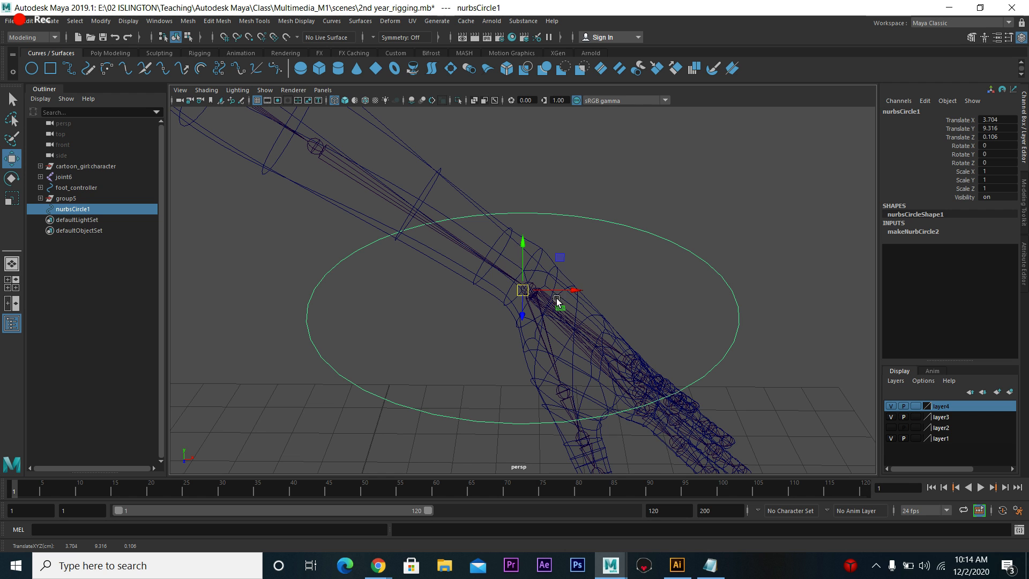
{"action": "left_click_drag", "start_coordinate": [524, 292], "coordinate": [533, 292]}
{"action": "scroll", "coordinate": [589, 340], "scroll_direction": "down", "scroll_amount": 5}
- Rotate the circle so it encircles the wrist across the forearm, with Rotate X about -11.87 and Rotate Z about 64.56
{"action": "key", "text": "e"}
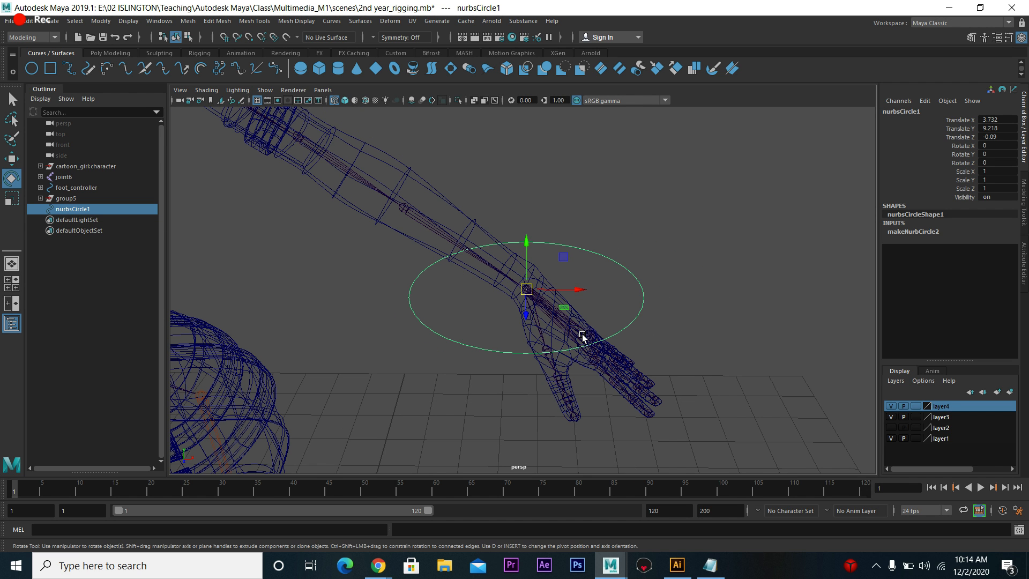
{"action": "left_click_drag", "start_coordinate": [612, 320], "coordinate": [519, 232], "text": "alt"}
{"action": "left_click_drag", "start_coordinate": [672, 324], "coordinate": [542, 352], "text": "alt"}
{"action": "left_click", "coordinate": [657, 321]}
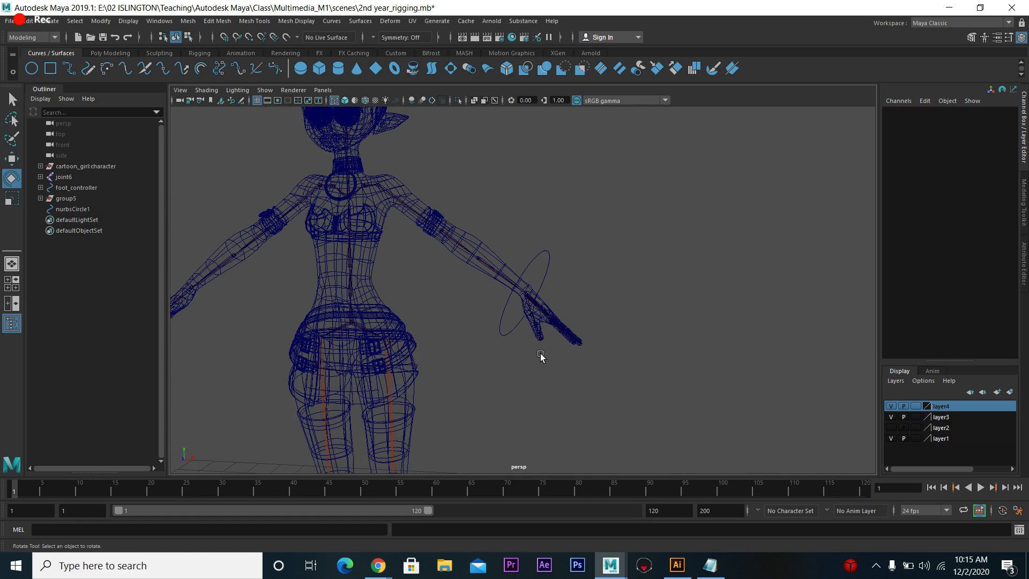
{"action": "left_click_drag", "start_coordinate": [533, 242], "coordinate": [556, 275]}
{"action": "scroll", "coordinate": [570, 352], "scroll_direction": "up", "scroll_amount": 4}
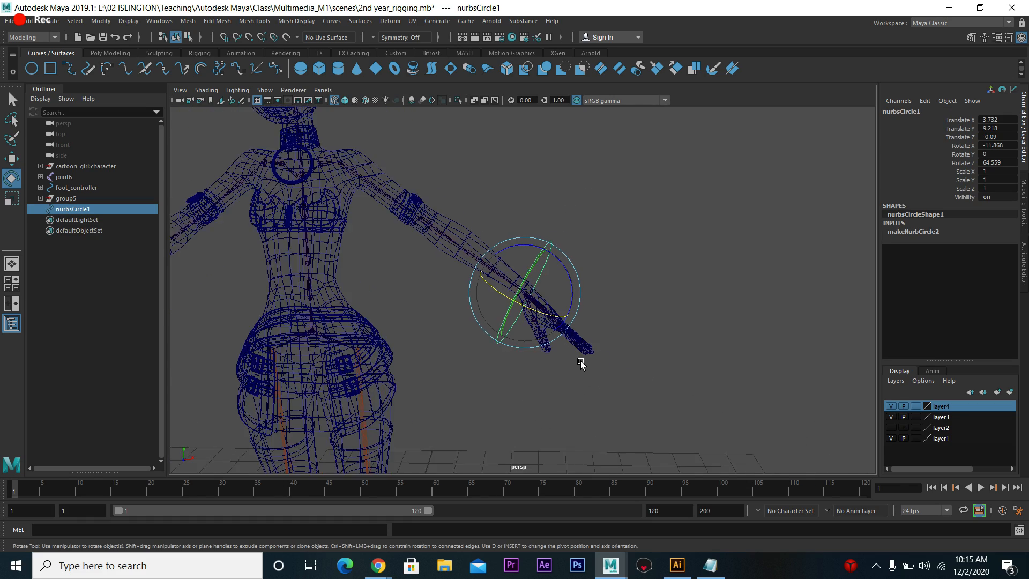
{"action": "middle_click_drag", "start_coordinate": [653, 351], "coordinate": [616, 352], "text": "alt"}
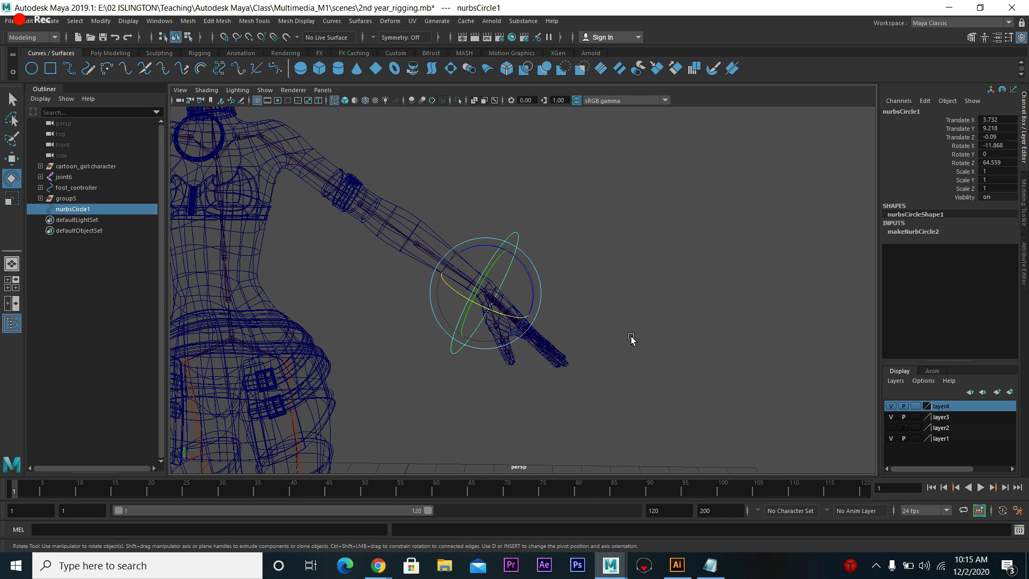
- Switch to the Google Meet call in Chrome to check its chat, and return to Maya
{"action": "mouse_move", "coordinate": [378, 565]}
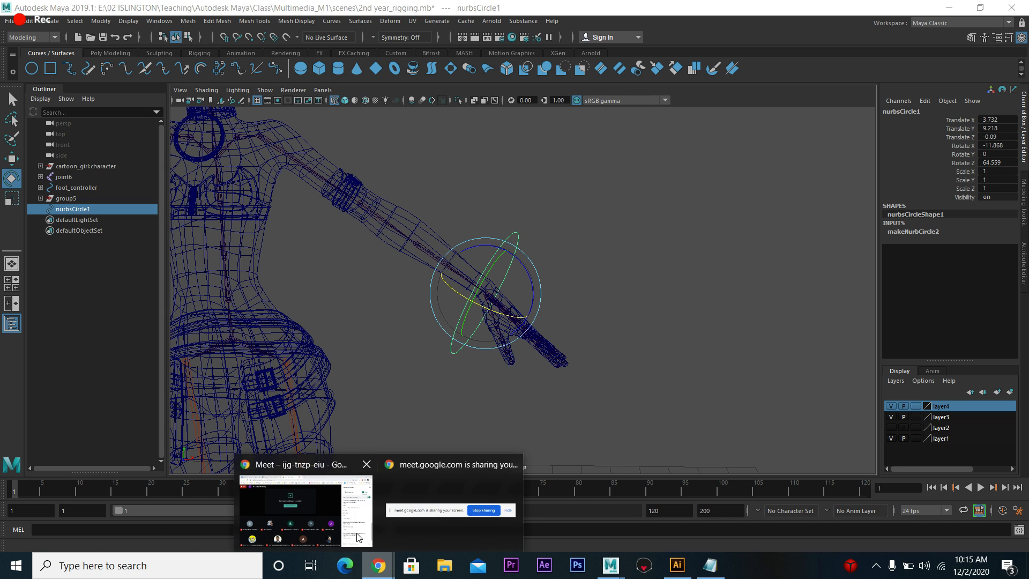
{"action": "left_click", "coordinate": [339, 519]}
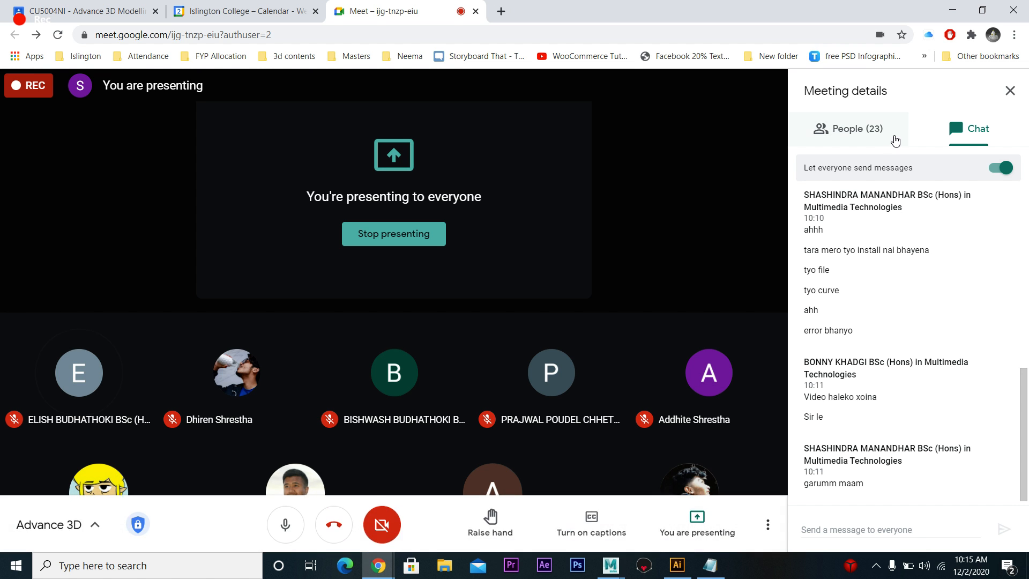
{"action": "left_click", "coordinate": [954, 10]}
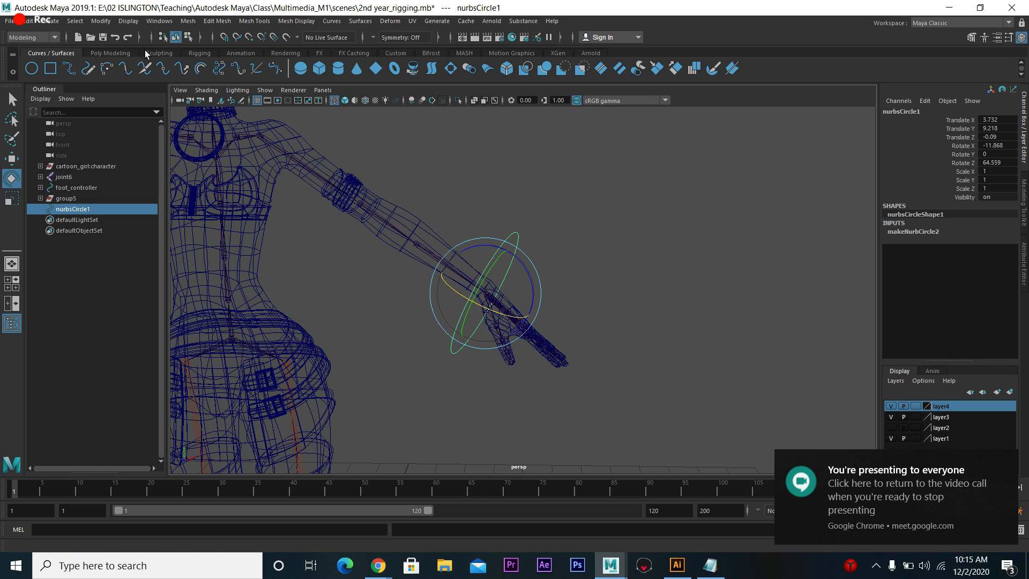
- Freeze the wrist circle's transformations and delete all construction history in the scene
{"action": "left_click", "coordinate": [107, 21]}
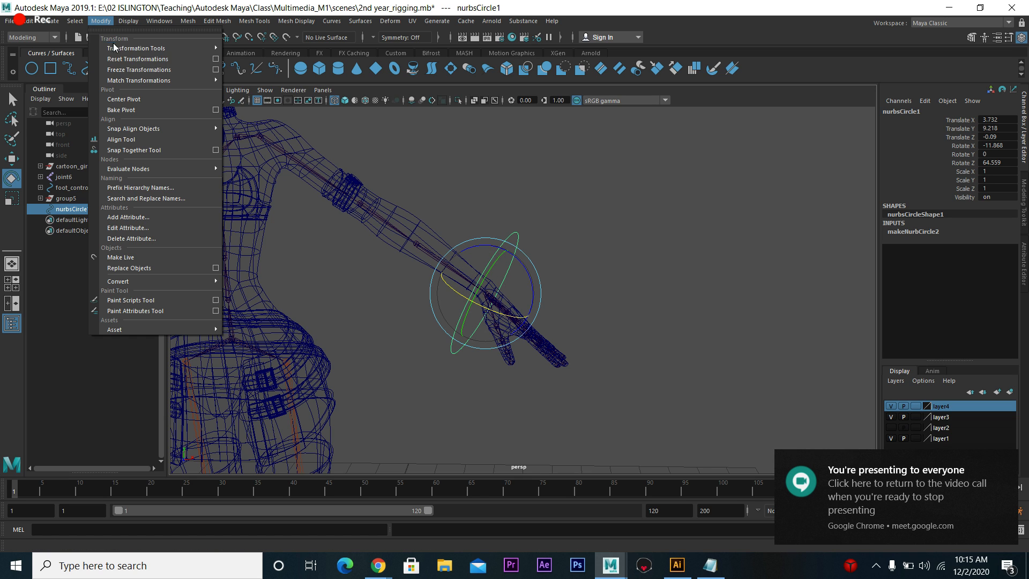
{"action": "left_click", "coordinate": [125, 69]}
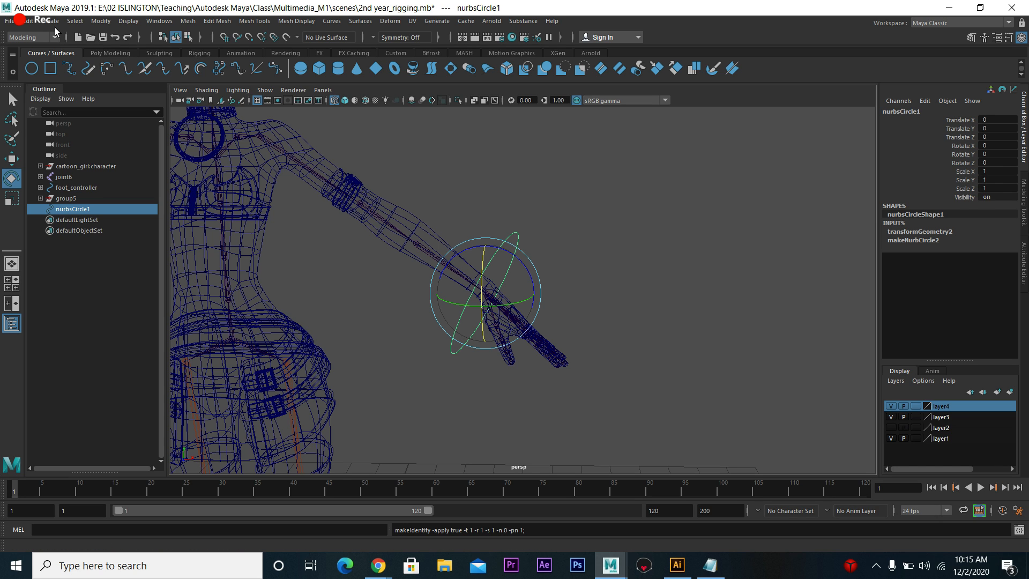
{"action": "left_click", "coordinate": [28, 21]}
{"action": "mouse_move", "coordinate": [134, 158]}
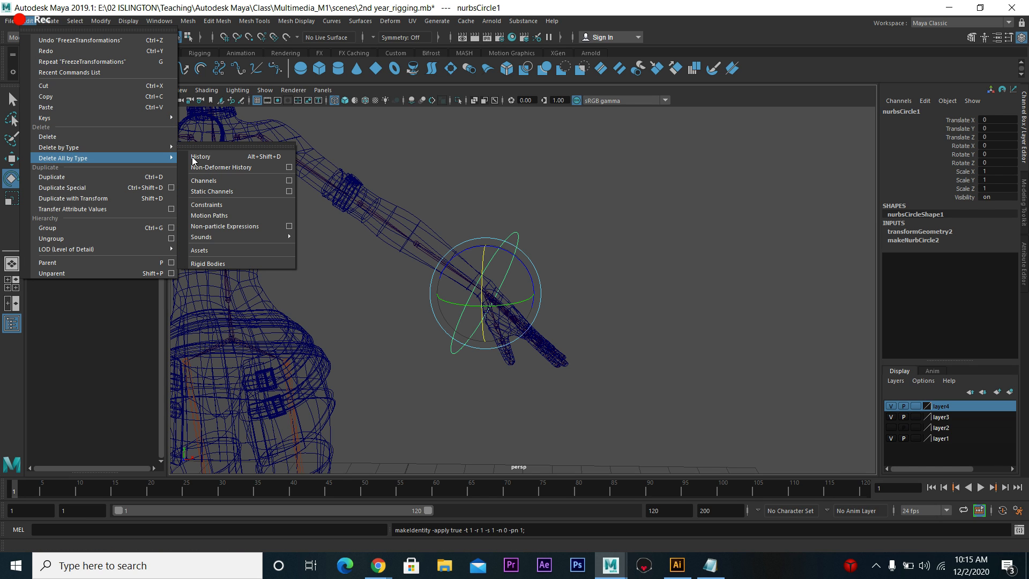
{"action": "left_click", "coordinate": [205, 157]}
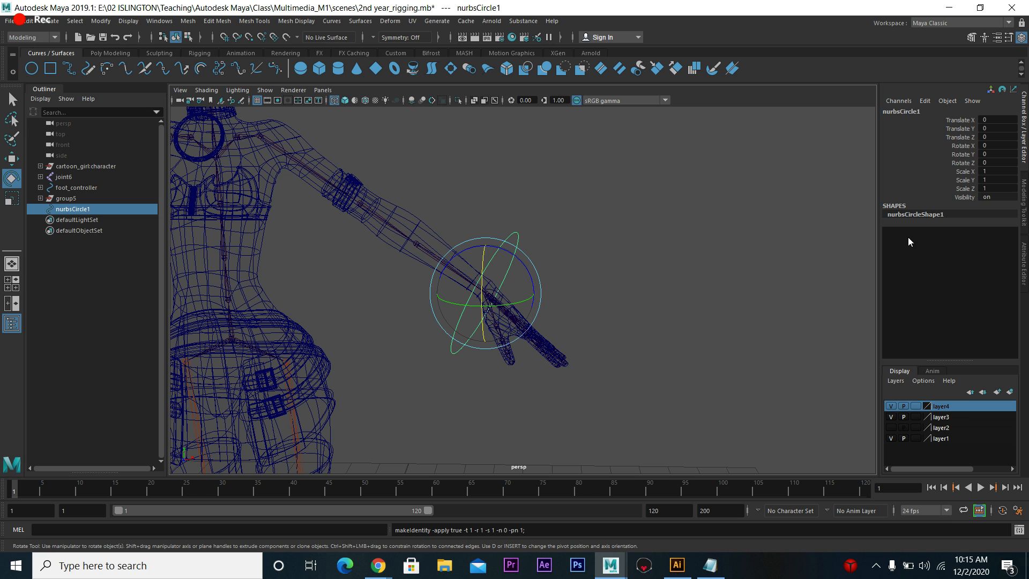
- Rename the wrist circle as hand_controller
{"action": "left_click_drag", "start_coordinate": [583, 259], "coordinate": [555, 239], "text": "alt"}
{"action": "left_click", "coordinate": [599, 260]}
{"action": "left_click", "coordinate": [500, 204]}
{"action": "double_click", "coordinate": [908, 112]}
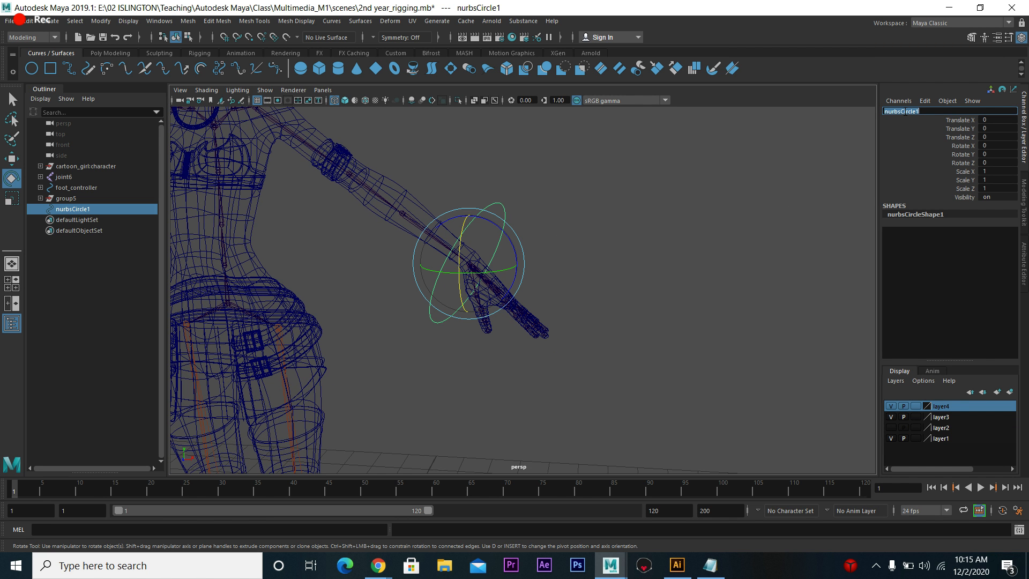
{"action": "type", "text": "hand_controller"}
{"action": "key", "text": "Return"}
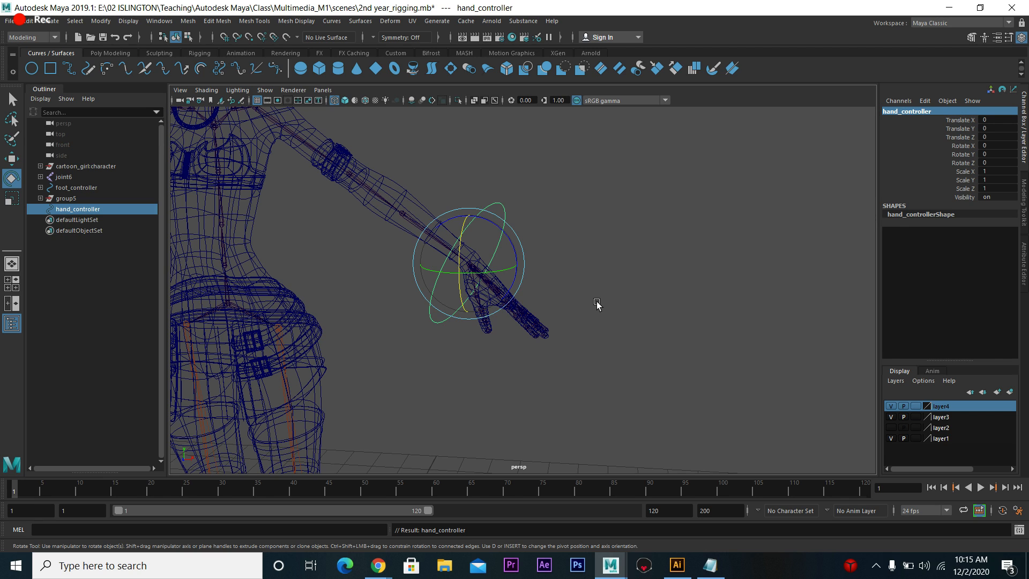
- Examine the finger joints, hand mesh and hand_controller curve up close around the wrist
{"action": "left_click_drag", "start_coordinate": [597, 302], "coordinate": [565, 322], "text": "alt"}
{"action": "scroll", "coordinate": [569, 316], "scroll_direction": "up", "scroll_amount": 3}
{"action": "left_click", "coordinate": [591, 258]}
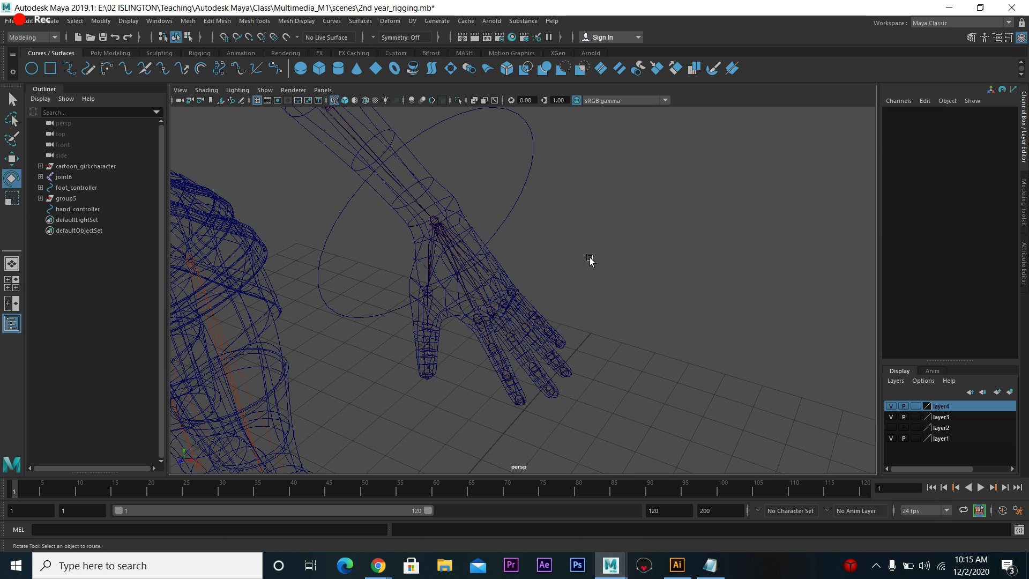
{"action": "left_click", "coordinate": [516, 298]}
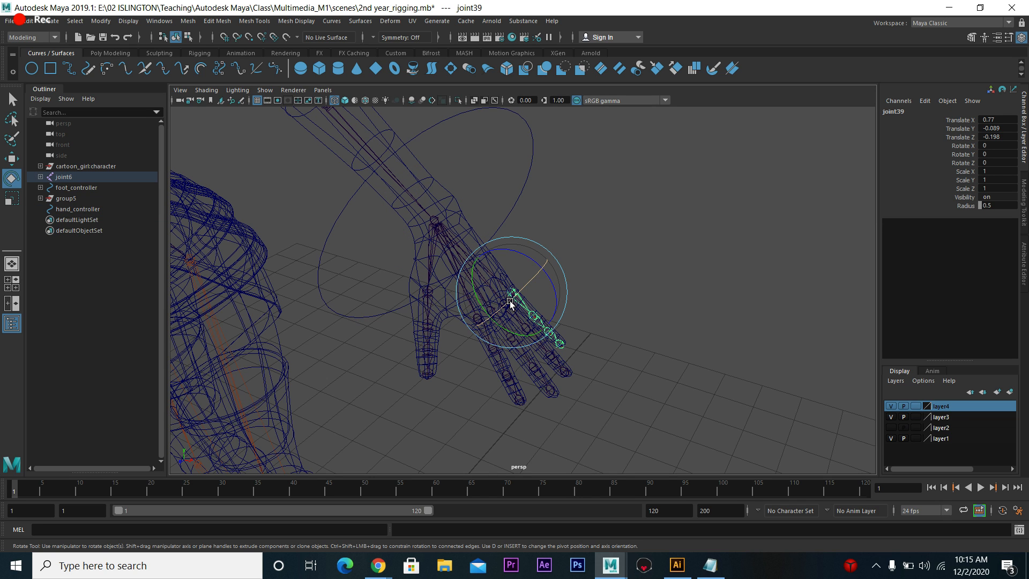
{"action": "key", "text": "q"}
{"action": "left_click", "coordinate": [502, 315]}
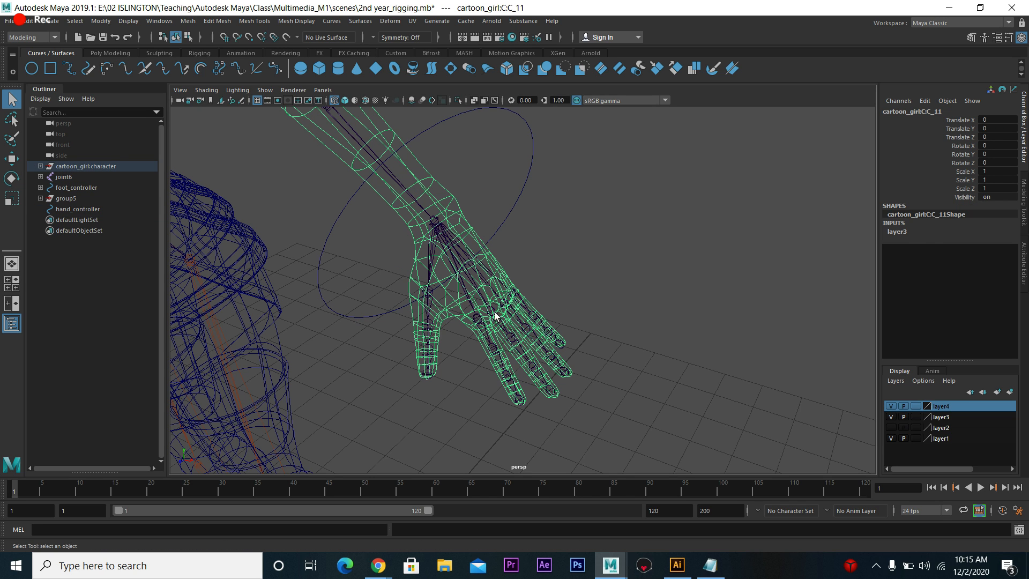
{"action": "left_click", "coordinate": [494, 315]}
{"action": "left_click", "coordinate": [514, 204]}
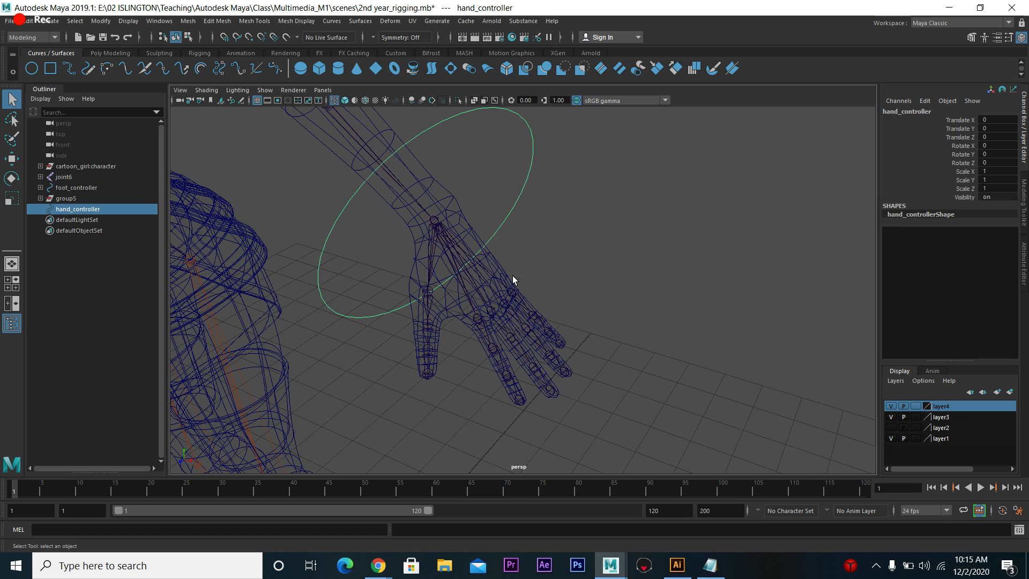
{"action": "left_click", "coordinate": [502, 194]}
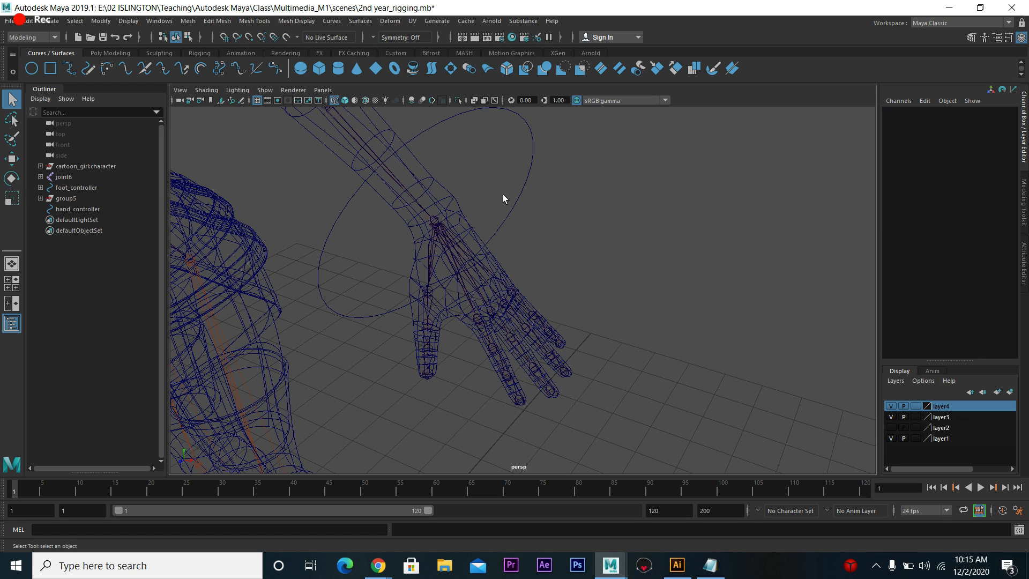
- Switch to the Animation command set and open the Set Driven Key options
{"action": "left_click", "coordinate": [53, 41]}
{"action": "left_click", "coordinate": [36, 69]}
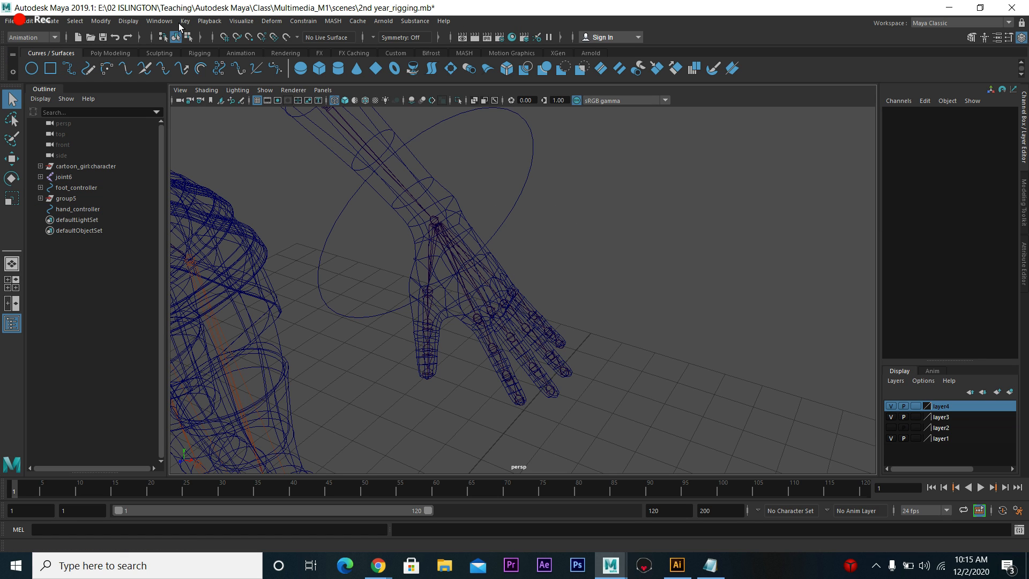
{"action": "left_click", "coordinate": [184, 21]}
{"action": "mouse_move", "coordinate": [212, 113]}
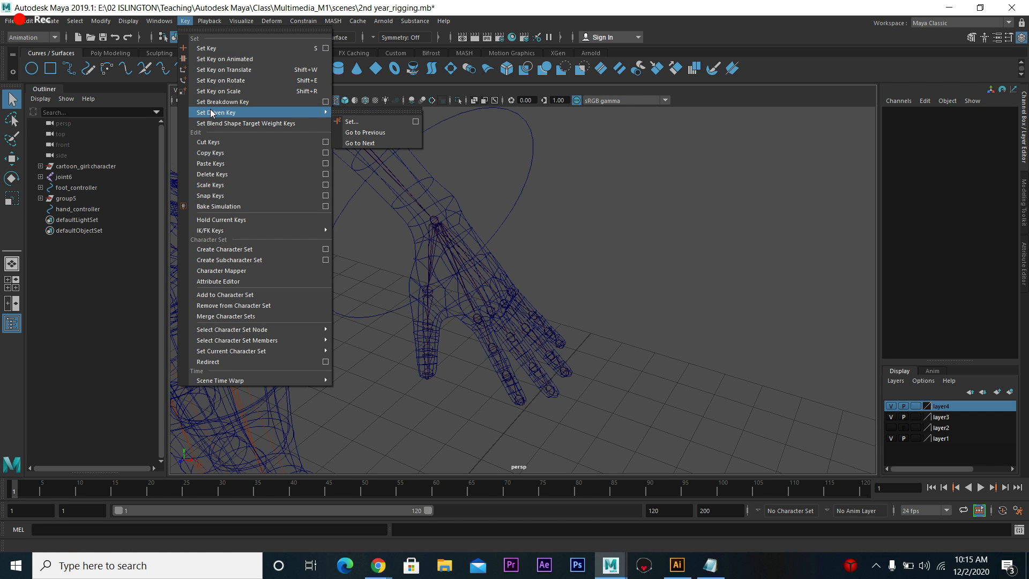
{"action": "left_click", "coordinate": [417, 123]}
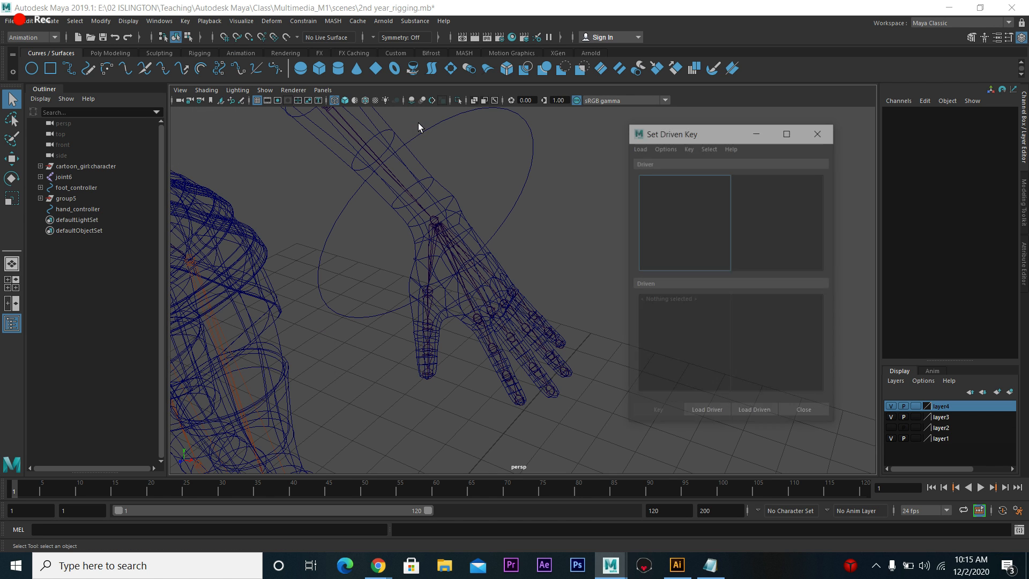
- Switch to Notepad to review the Set Driven Key workflow notes, and return to Maya
{"action": "left_click", "coordinate": [710, 565]}
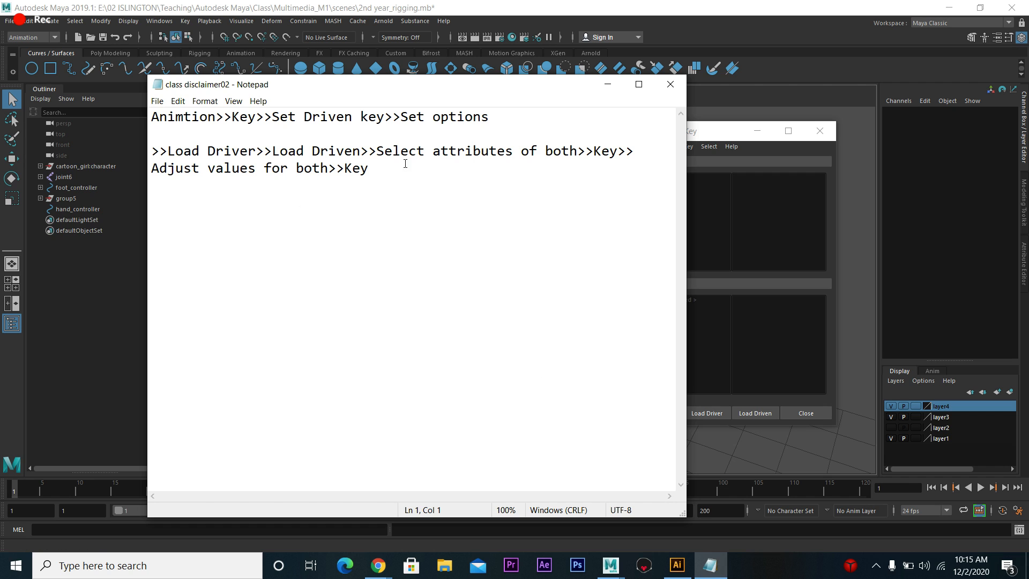
{"action": "left_click_drag", "start_coordinate": [296, 91], "coordinate": [288, 137]}
{"action": "left_click_drag", "start_coordinate": [150, 161], "coordinate": [184, 168]}
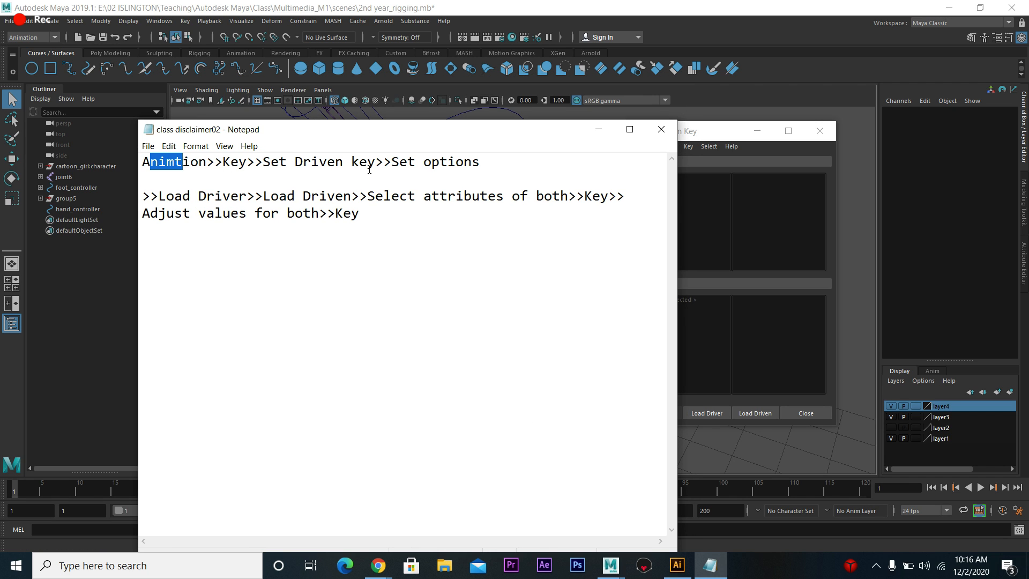
{"action": "left_click", "coordinate": [481, 4]}
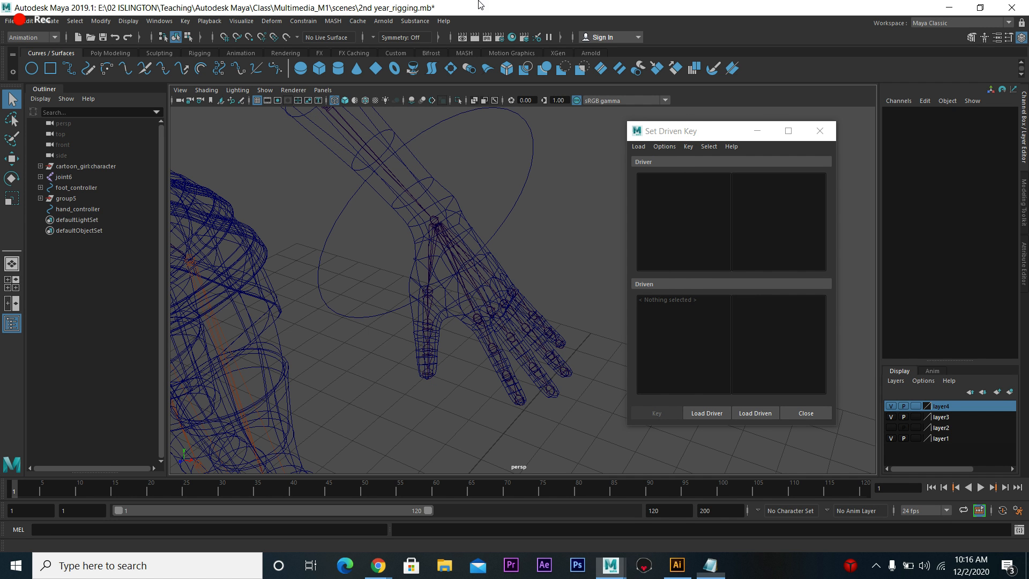
- Load the hand_controller curve as the driver in Set Driven Key
{"action": "left_click_drag", "start_coordinate": [684, 140], "coordinate": [685, 141]}
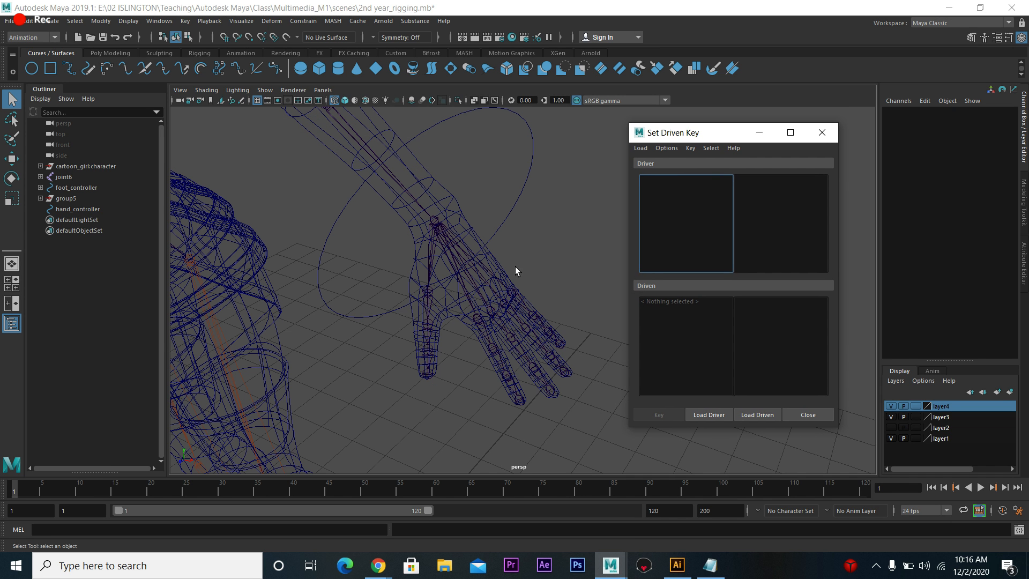
{"action": "middle_click_drag", "start_coordinate": [515, 266], "coordinate": [456, 282], "text": "alt"}
{"action": "left_click", "coordinate": [659, 185]}
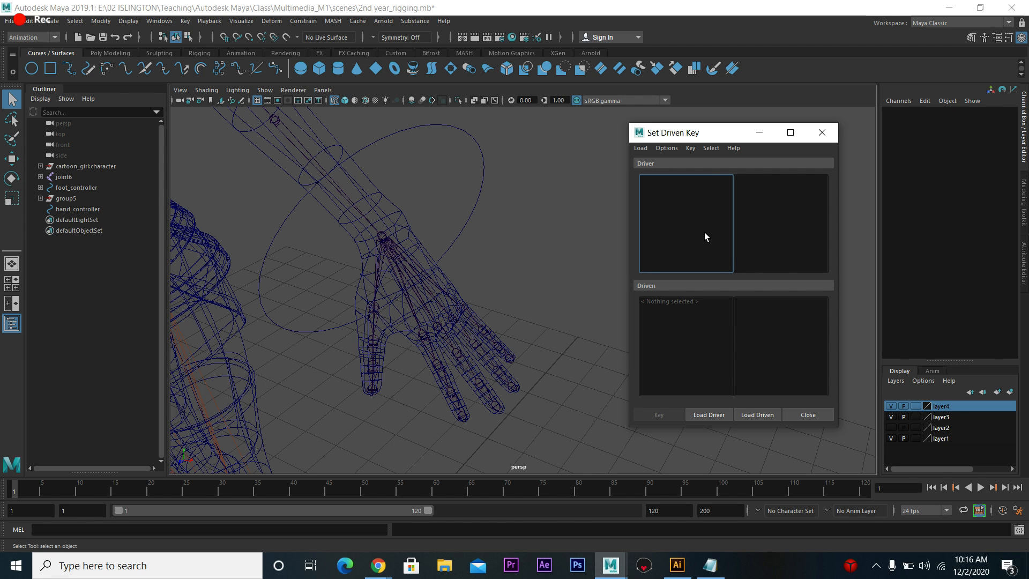
{"action": "left_click", "coordinate": [494, 204]}
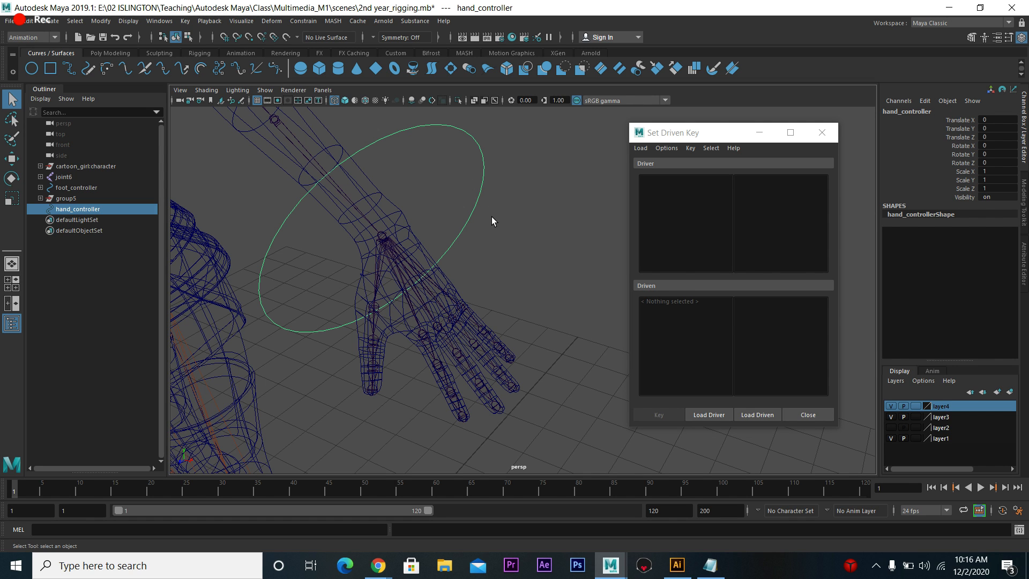
{"action": "left_click", "coordinate": [710, 416]}
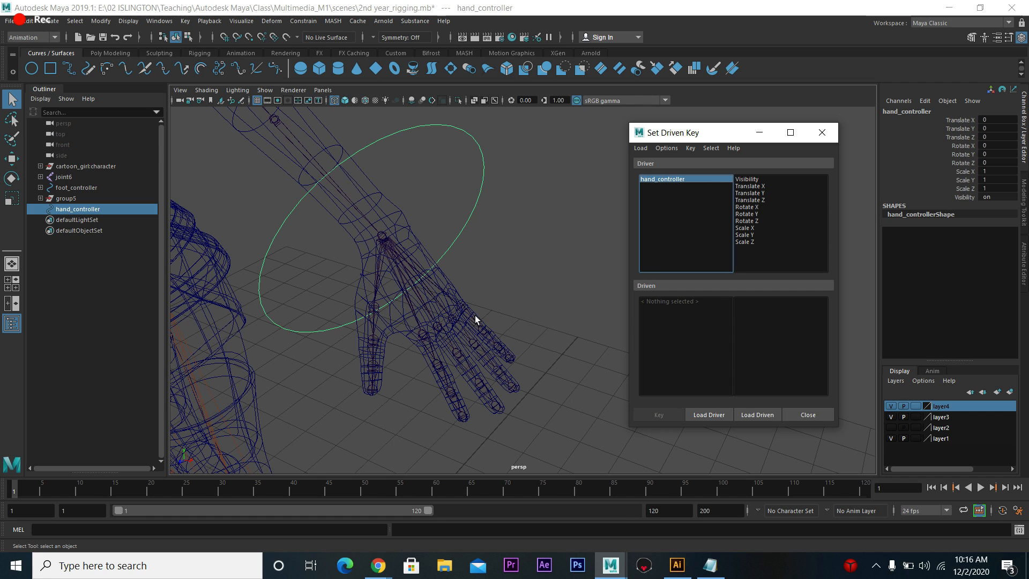
- Rename the base joint of the little finger as pinky_01
{"action": "left_click", "coordinate": [464, 305]}
{"action": "left_click", "coordinate": [904, 111]}
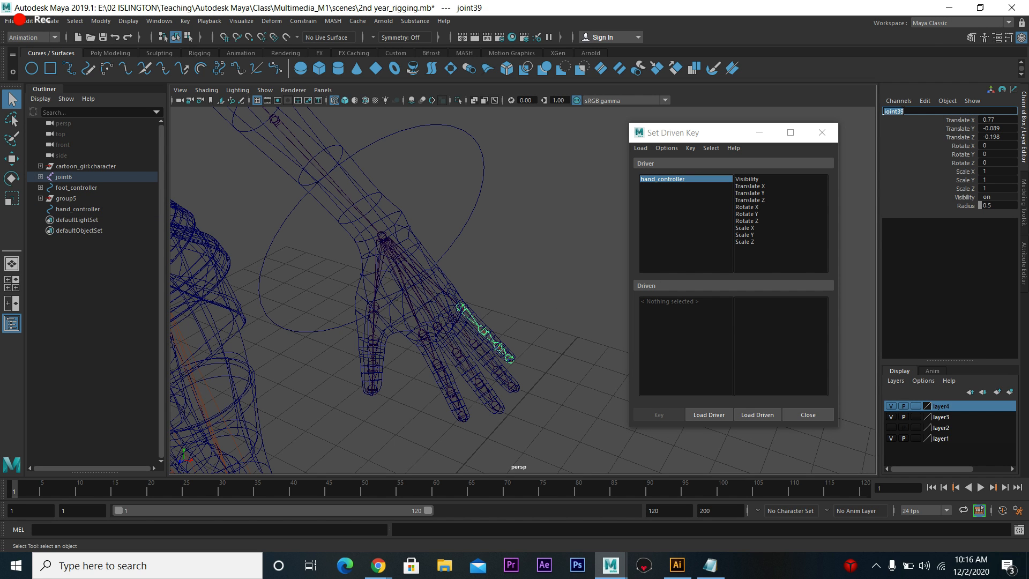
{"action": "type", "text": "o"}
{"action": "type", "text": "inky_01"}
{"action": "key", "text": "Return"}
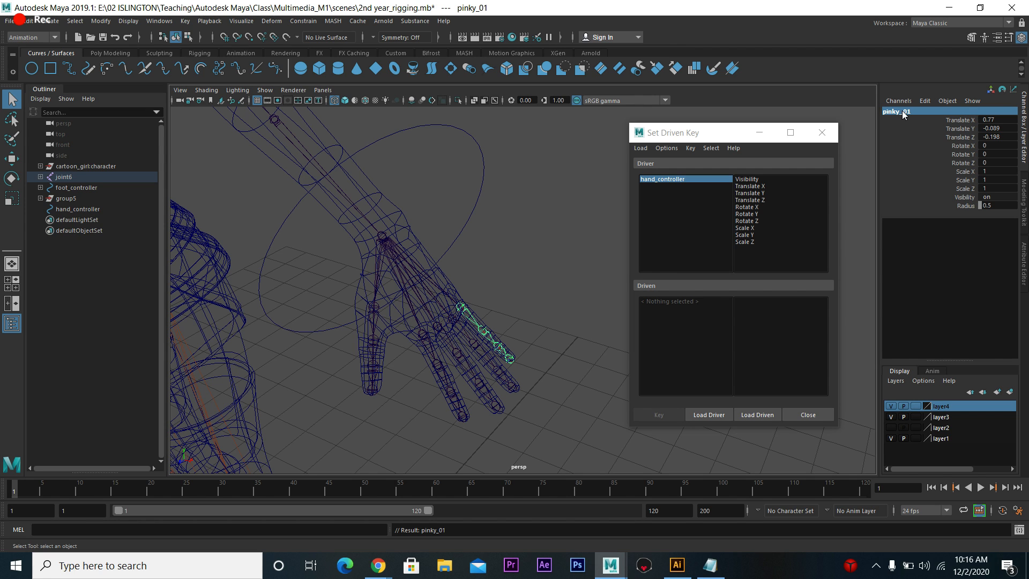
- Rename the second joint of the little finger as pinky_02
{"action": "left_click", "coordinate": [484, 327]}
{"action": "left_click", "coordinate": [906, 111]}
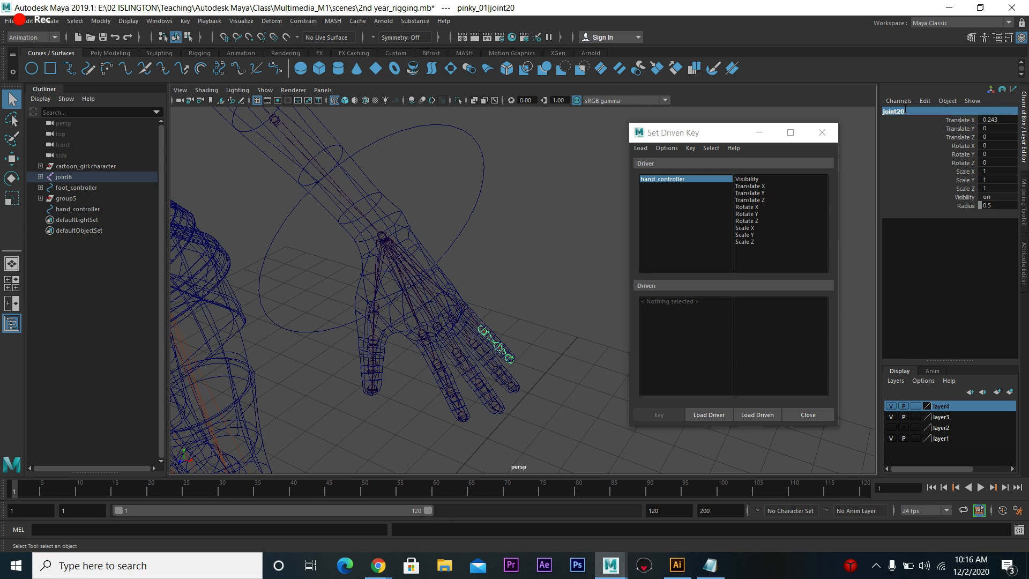
{"action": "type", "text": "pinky_01"}
{"action": "key", "text": "Return"}
{"action": "left_click", "coordinate": [906, 109]}
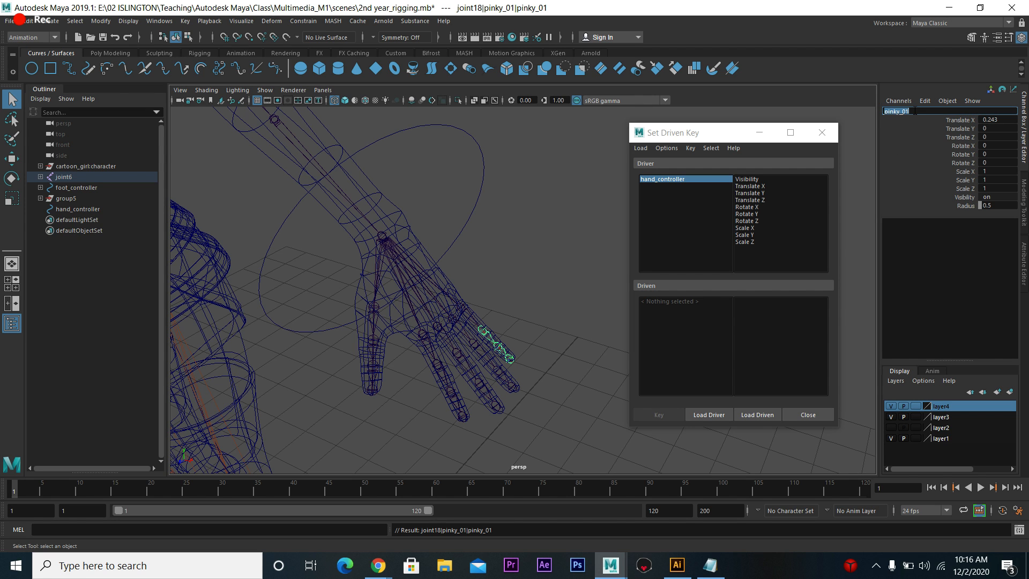
{"action": "type", "text": "pinky_02"}
{"action": "key", "text": "Return"}
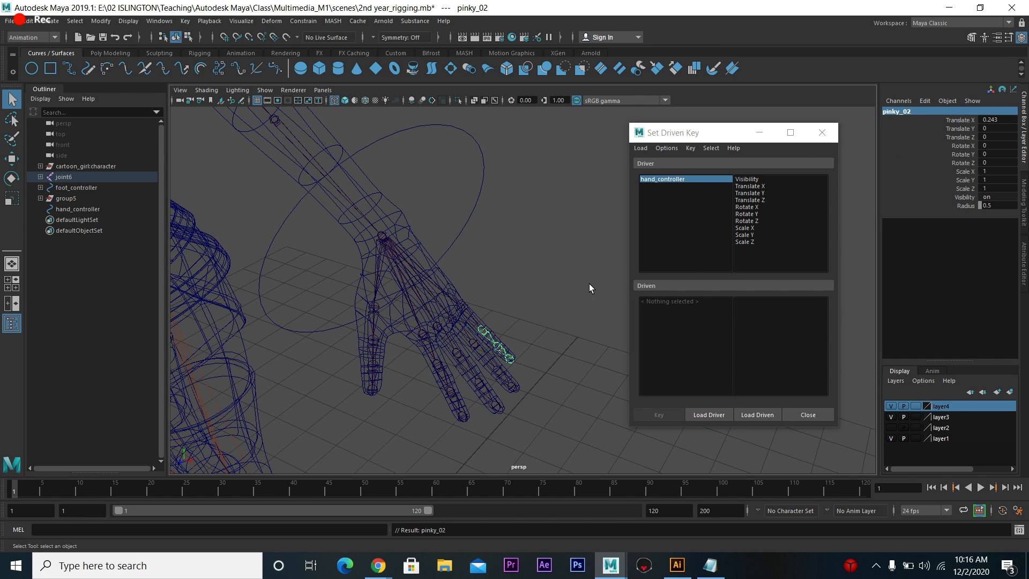
- Rename the third joint of the little finger as pinky_03
{"action": "left_click", "coordinate": [503, 346]}
{"action": "left_click", "coordinate": [895, 112]}
{"action": "type", "text": "pinky_01"}
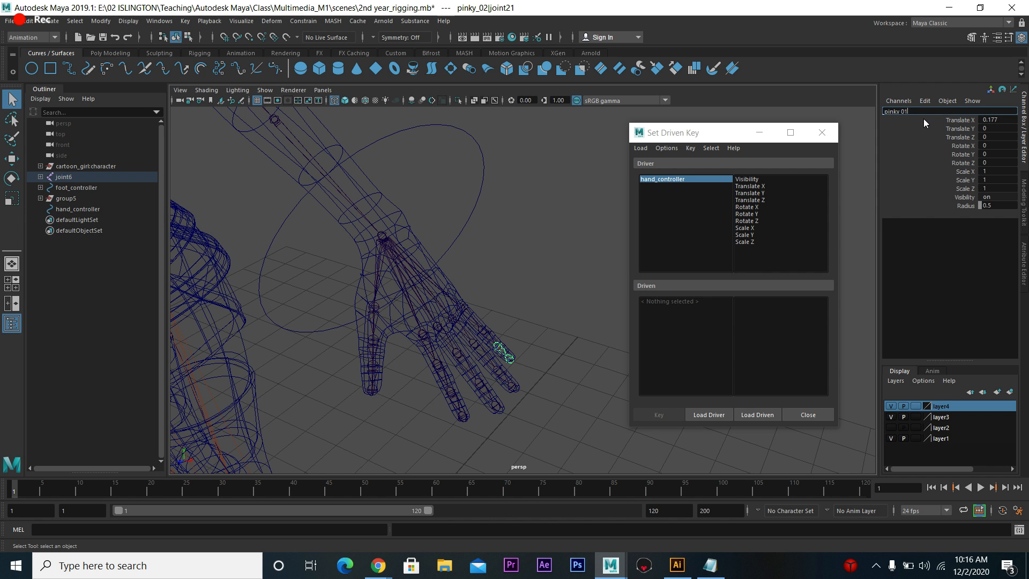
{"action": "key", "text": "Return"}
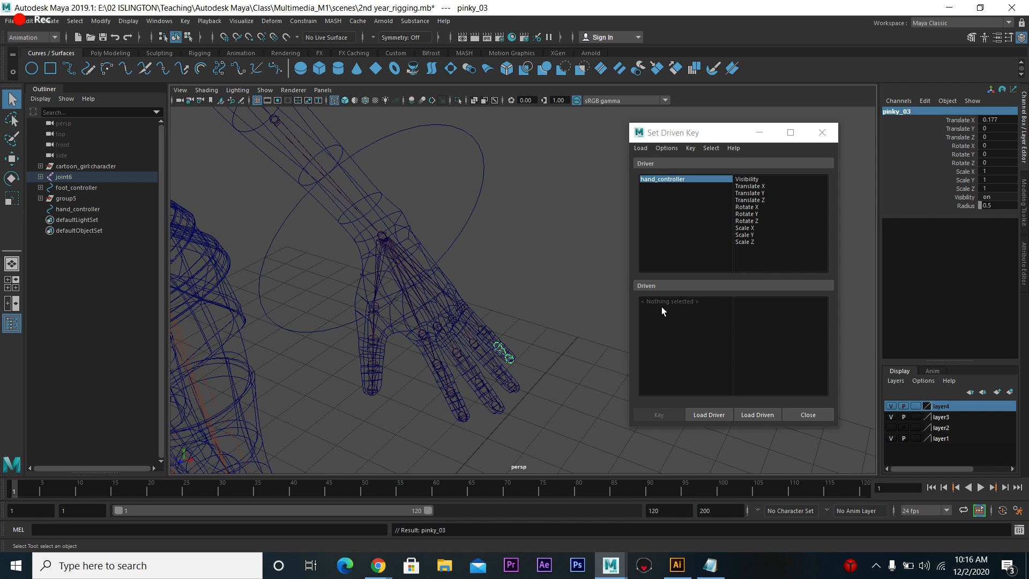
- Load the pinky_01, pinky_02 and pinky_03 joints together as driven objects in Set Driven Key
{"action": "left_click_drag", "start_coordinate": [601, 327], "coordinate": [516, 308], "text": "alt"}
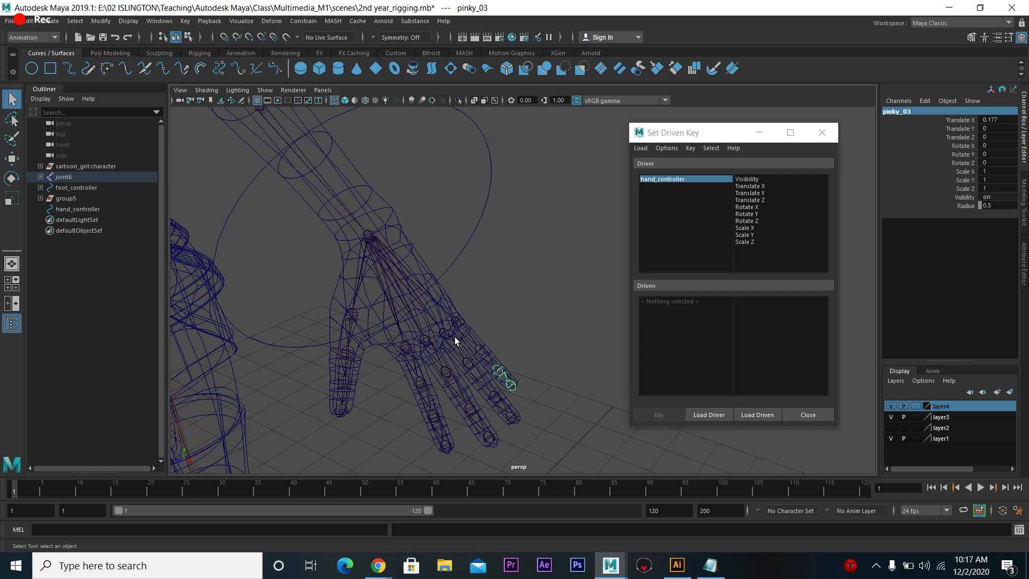
{"action": "left_click", "coordinate": [456, 322], "text": "shift"}
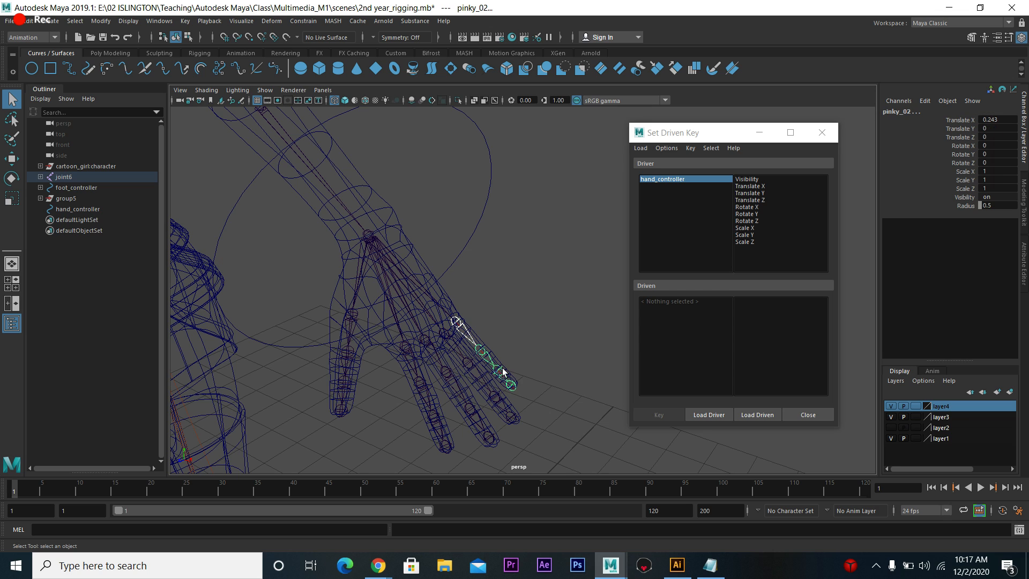
{"action": "left_click", "coordinate": [756, 415]}
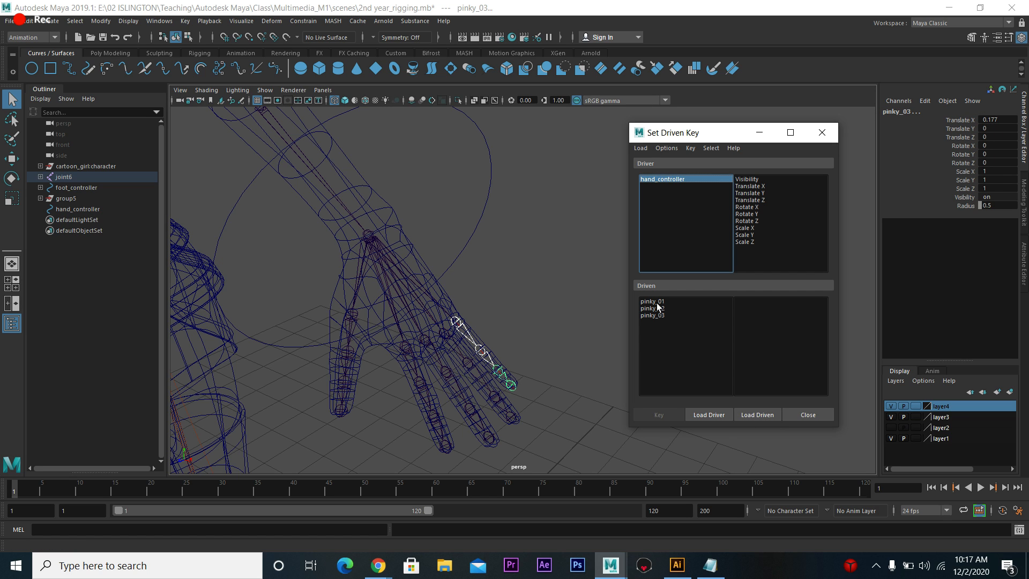
- Load only the pinky_01 joint as the driven object in Set Driven Key
{"action": "left_click", "coordinate": [529, 339]}
{"action": "left_click", "coordinate": [458, 323]}
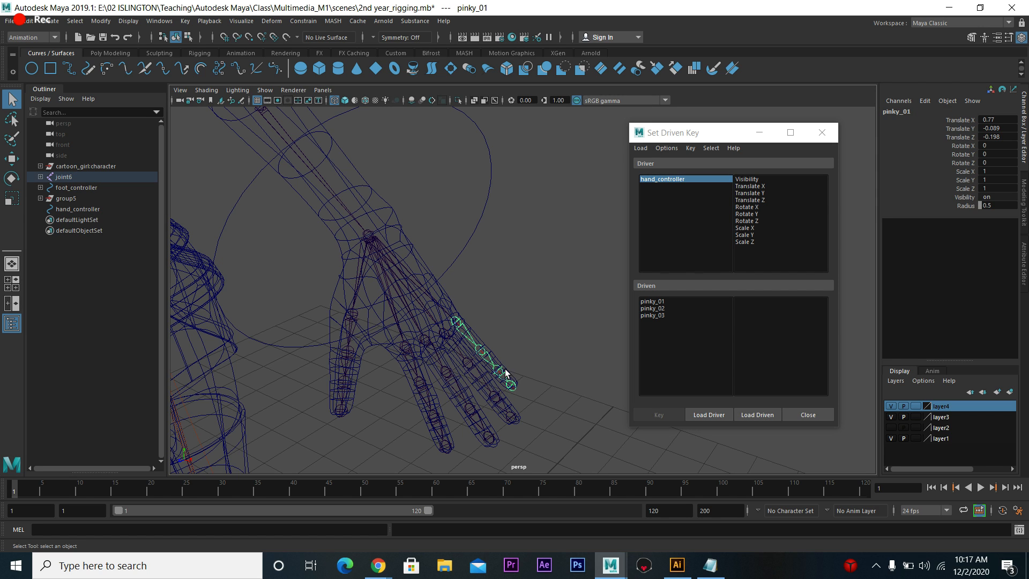
{"action": "left_click", "coordinate": [760, 416]}
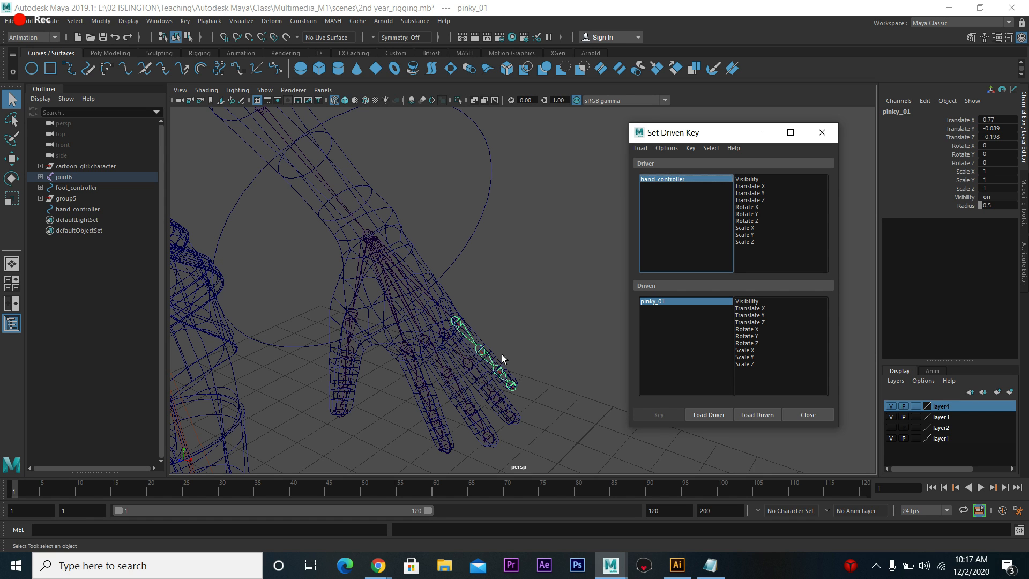
{"action": "left_click", "coordinate": [461, 323]}
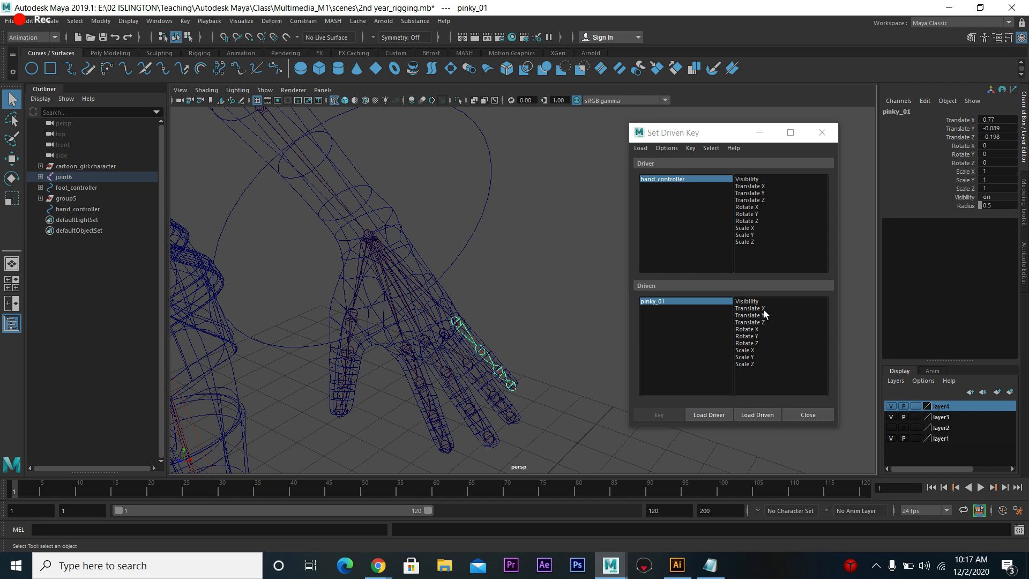
- Switch to Notepad to review the notes on loading driver and driven objects and selecting attributes, and return to Maya
{"action": "left_click", "coordinate": [710, 565]}
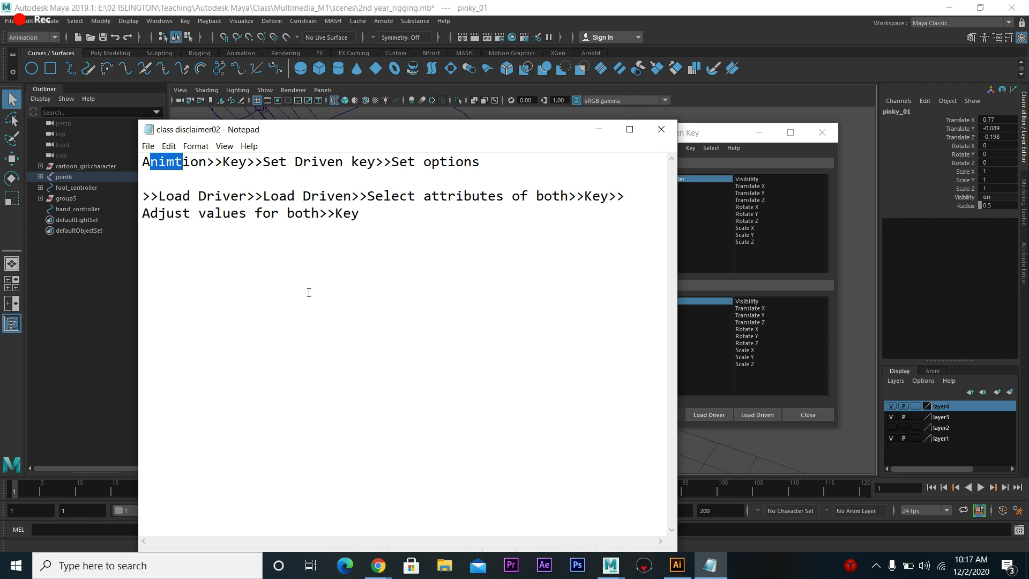
{"action": "left_click_drag", "start_coordinate": [143, 198], "coordinate": [246, 199]}
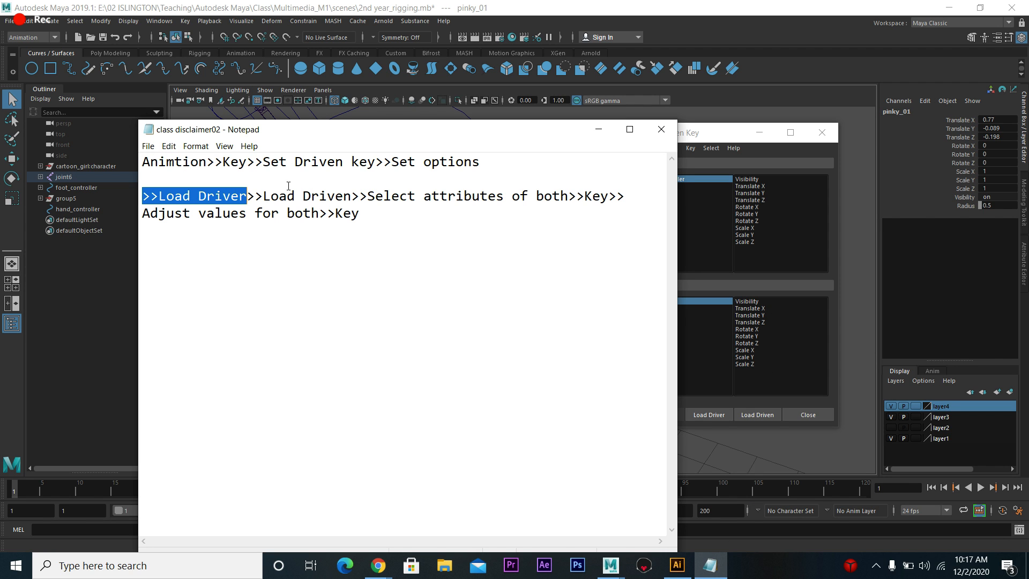
{"action": "left_click_drag", "start_coordinate": [326, 134], "coordinate": [343, 266]}
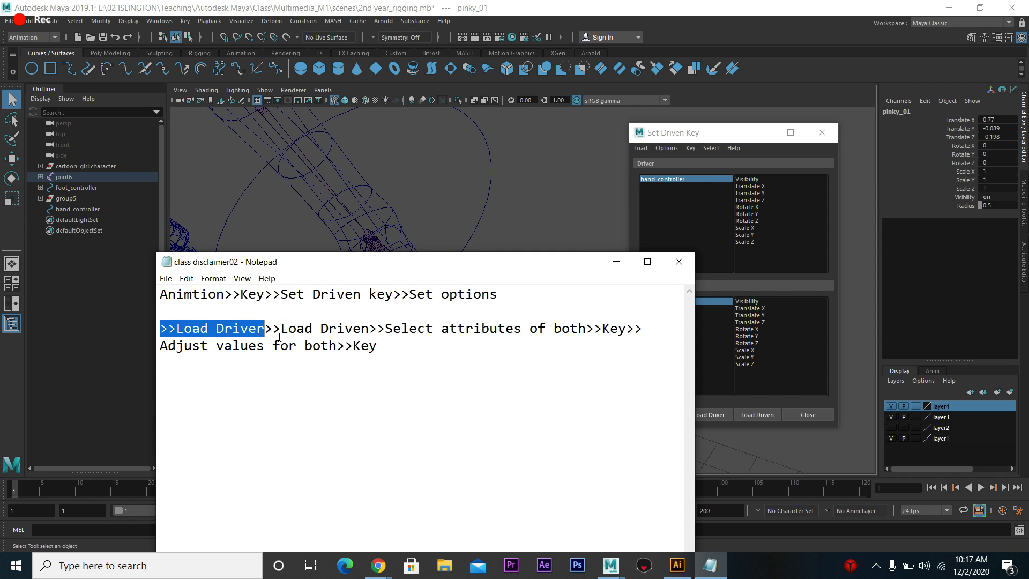
{"action": "left_click_drag", "start_coordinate": [280, 329], "coordinate": [377, 329]}
{"action": "left_click_drag", "start_coordinate": [442, 262], "coordinate": [438, 363]}
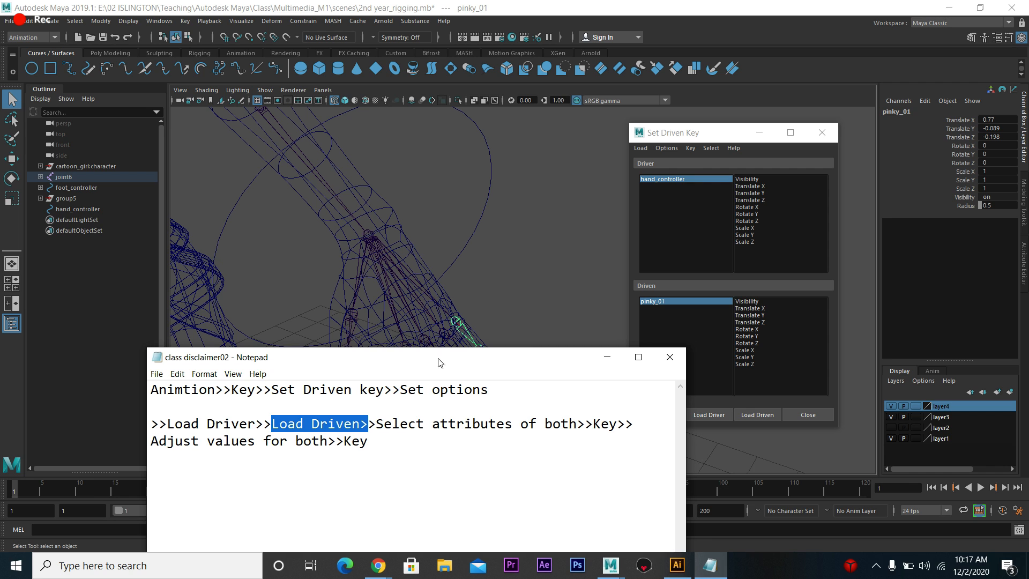
{"action": "left_click_drag", "start_coordinate": [377, 424], "coordinate": [570, 424]}
{"action": "left_click", "coordinate": [606, 361]}
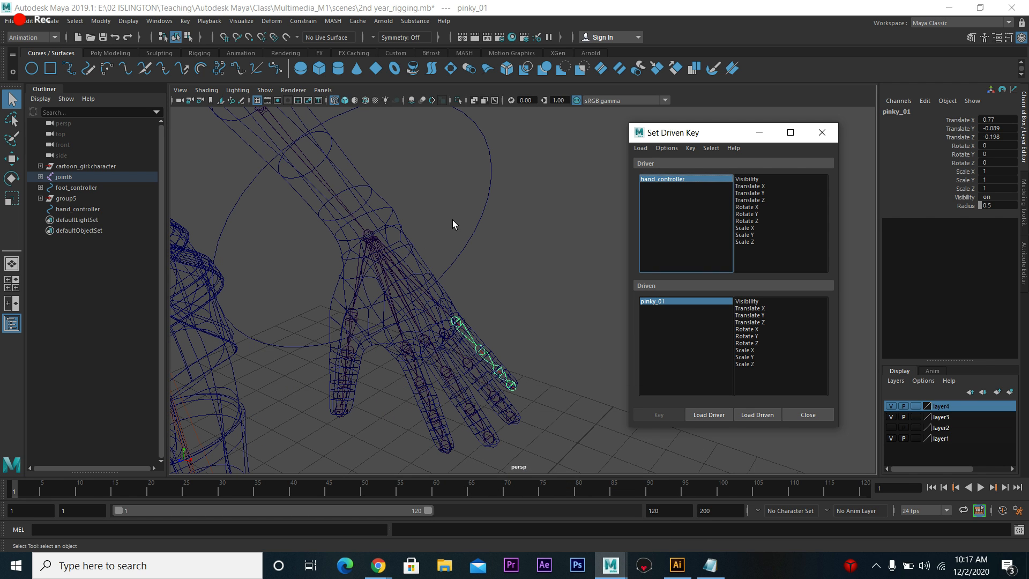
- Add a displayable float attribute named Curl to the hand_controller curve
{"action": "left_click_drag", "start_coordinate": [461, 222], "coordinate": [524, 253]}
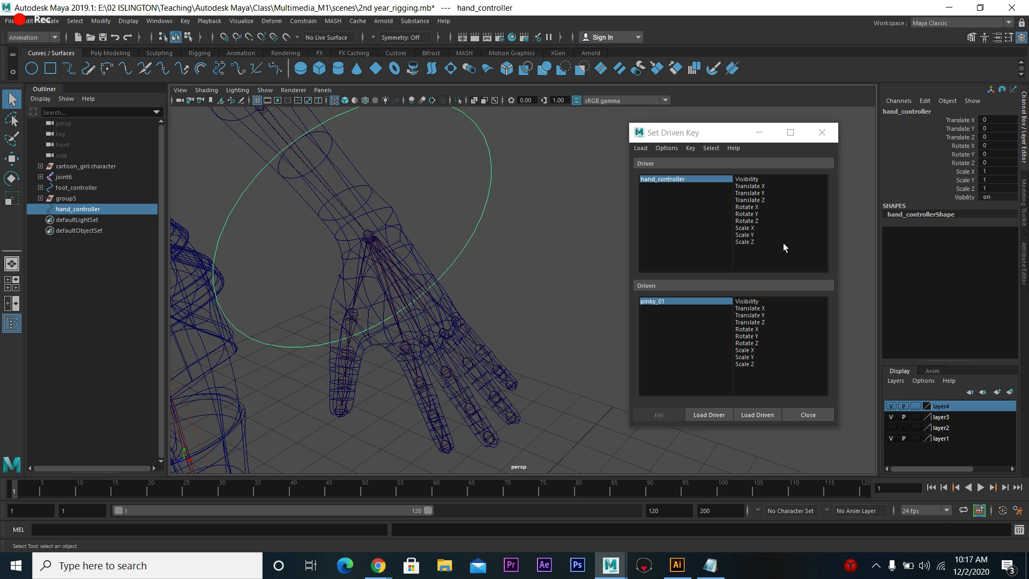
{"action": "left_click", "coordinate": [106, 25]}
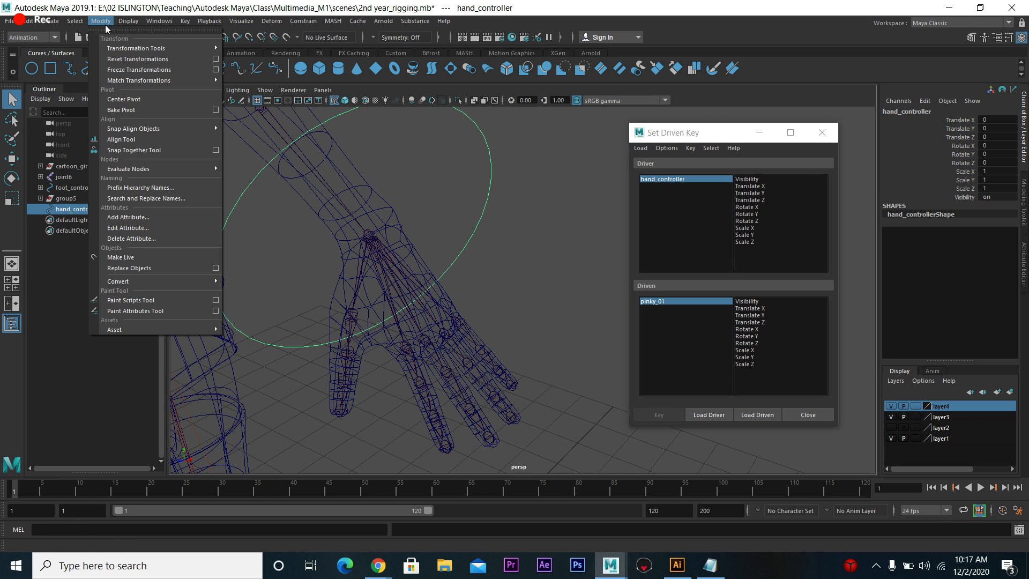
{"action": "left_click", "coordinate": [516, 219]}
{"action": "key", "text": "ctrl+z"}
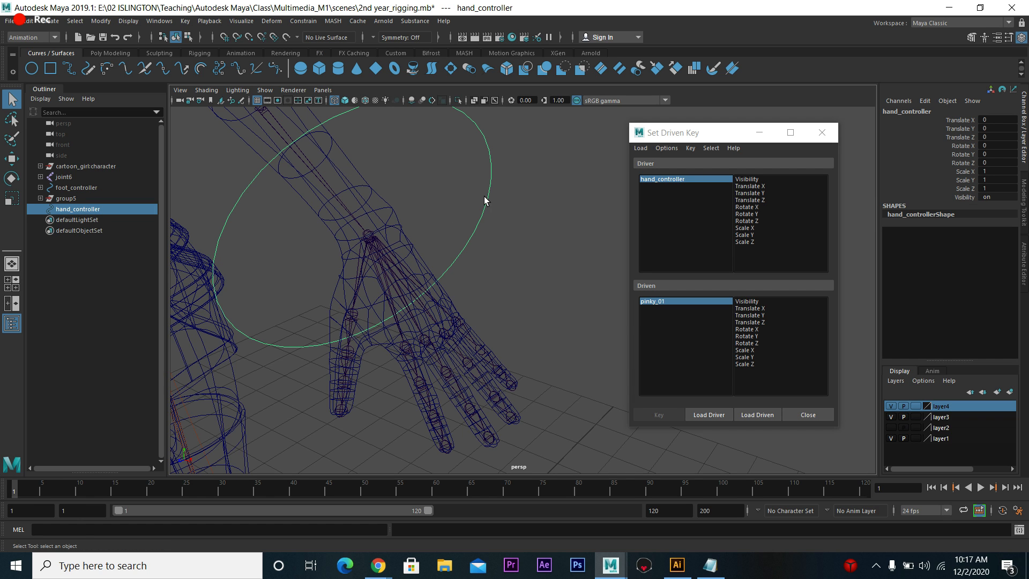
{"action": "left_click", "coordinate": [93, 24]}
{"action": "left_click", "coordinate": [140, 216]}
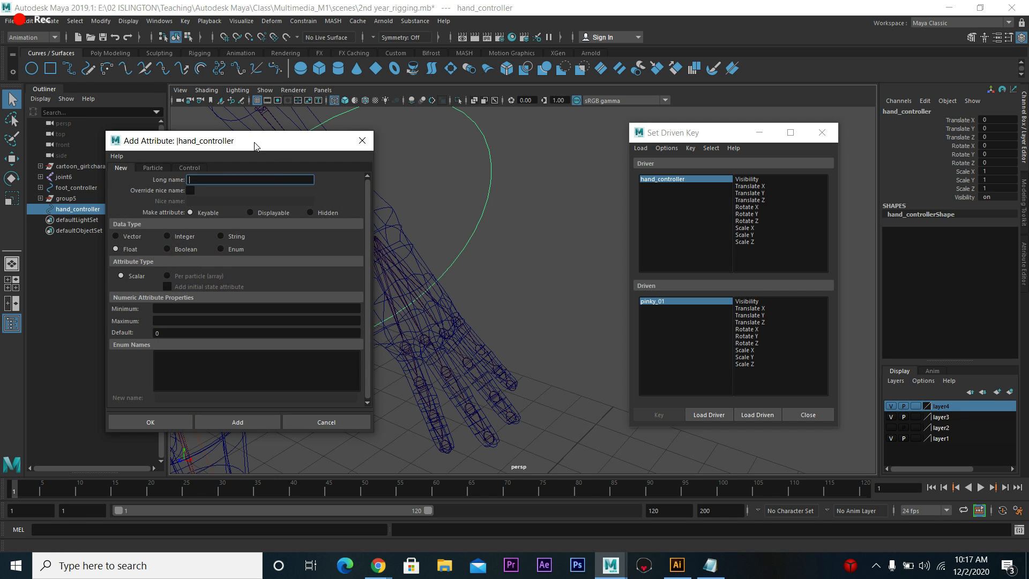
{"action": "left_click_drag", "start_coordinate": [254, 145], "coordinate": [613, 178]}
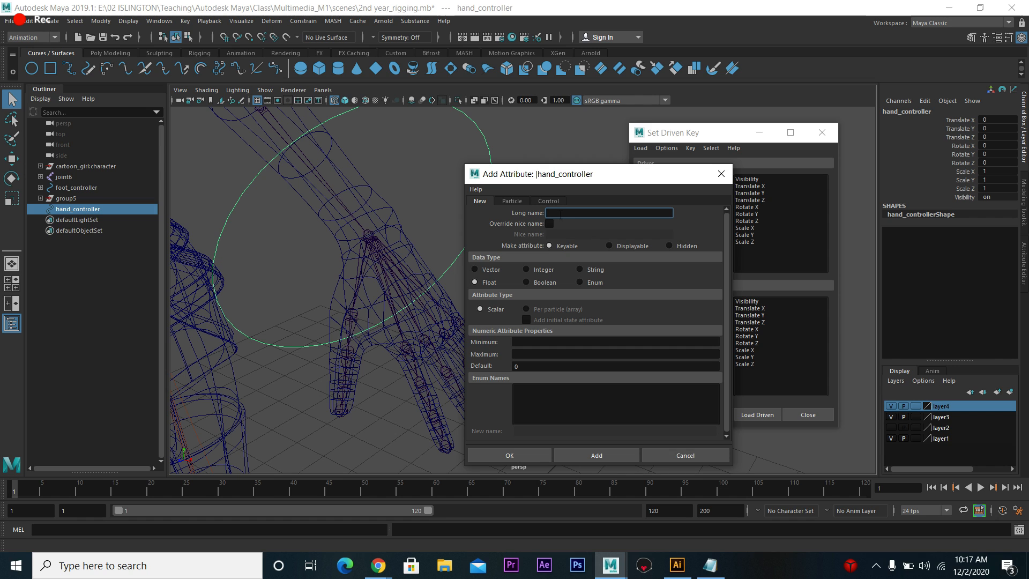
{"action": "type", "text": "Curl"}
{"action": "left_click_drag", "start_coordinate": [597, 182], "coordinate": [646, 188]}
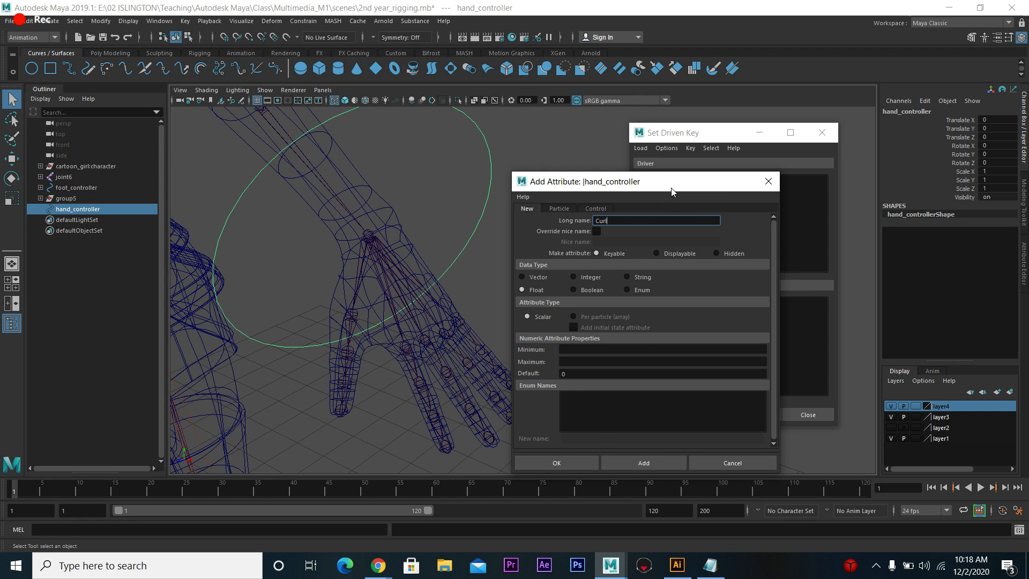
{"action": "left_click_drag", "start_coordinate": [674, 192], "coordinate": [669, 186]}
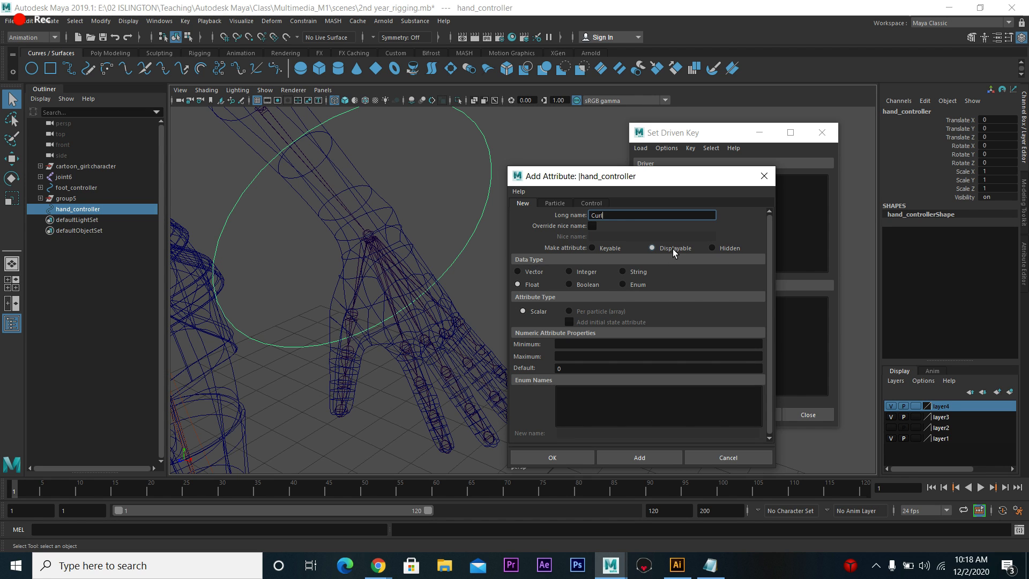
{"action": "left_click", "coordinate": [649, 457]}
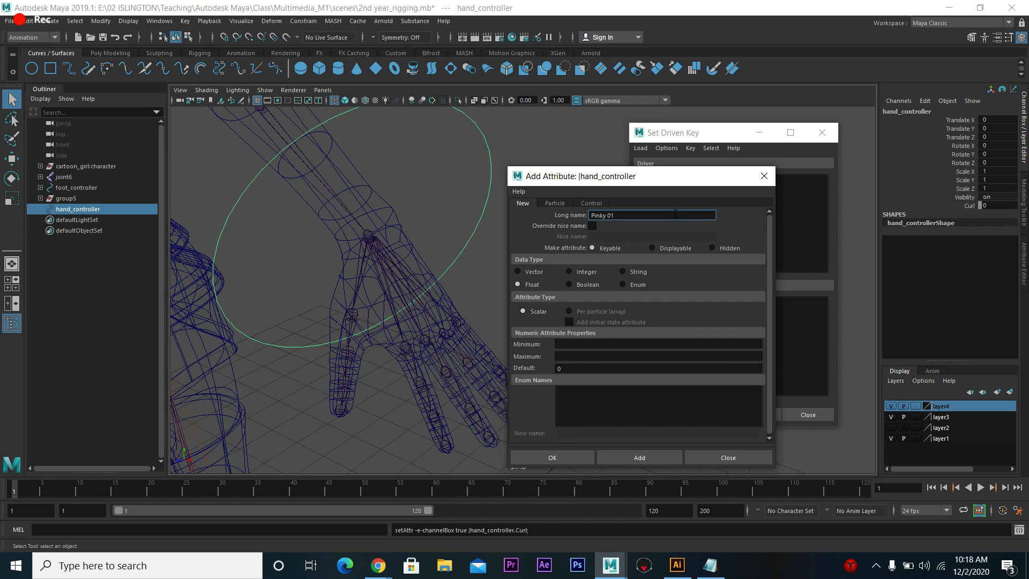
- Add keyable float attributes named Pinky 01, Pinky 02 and Pinky 03 to hand_controller, and finish adding attributes
{"action": "left_click", "coordinate": [638, 457]}
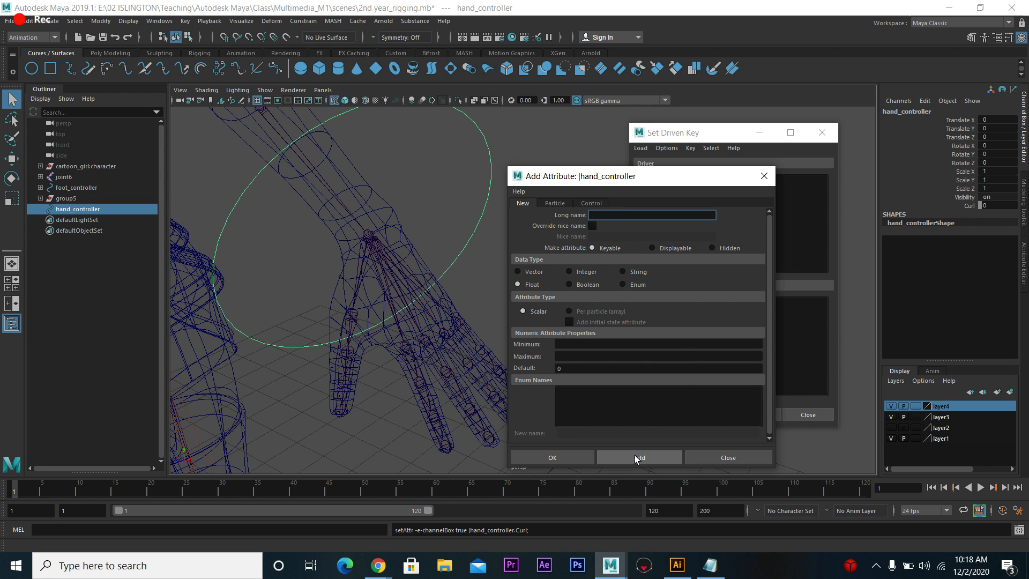
{"action": "type", "text": "Pinky 01"}
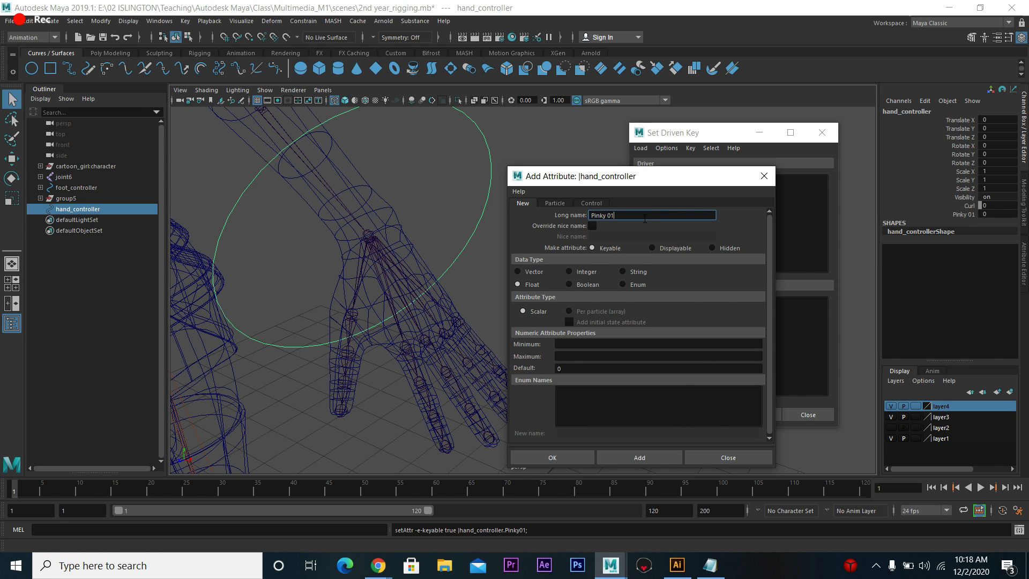
{"action": "left_click", "coordinate": [640, 458]}
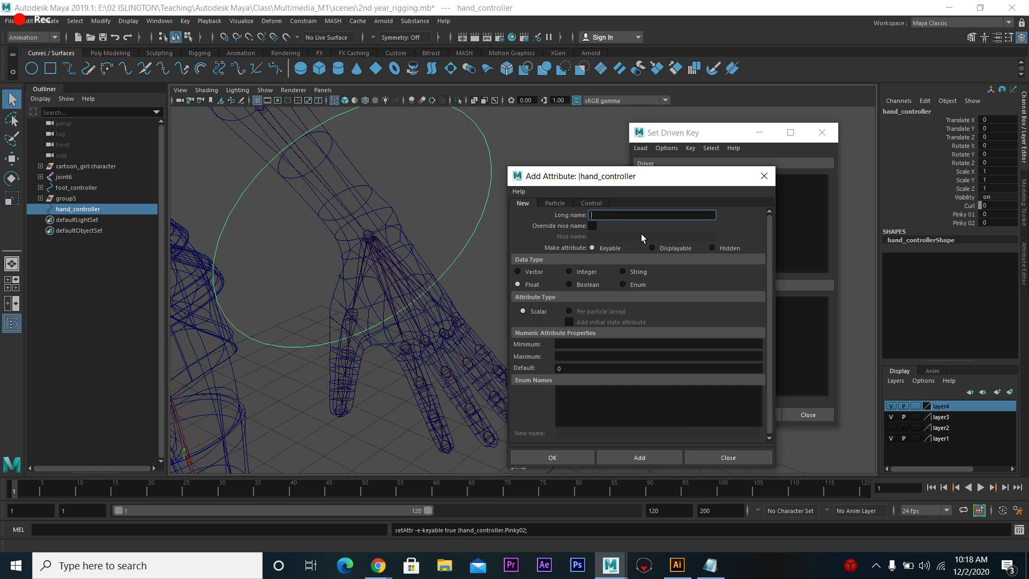
{"action": "type", "text": "Pinky 01"}
{"action": "left_click", "coordinate": [645, 460]}
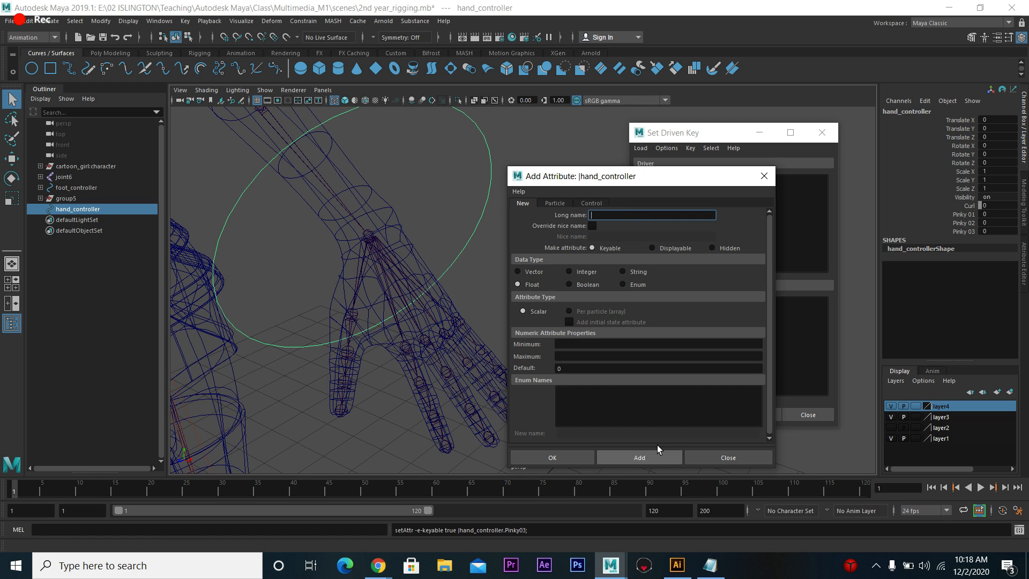
{"action": "left_click", "coordinate": [764, 178]}
- Reload hand_controller as the driver in Set Driven Key and choose its Pinky 01 attribute
{"action": "left_click", "coordinate": [701, 133]}
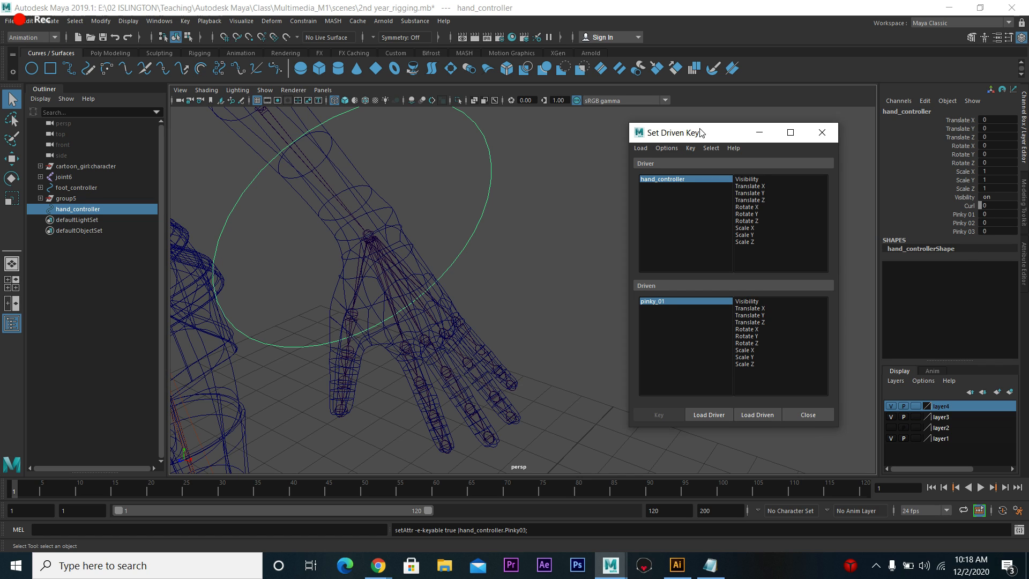
{"action": "left_click_drag", "start_coordinate": [702, 132], "coordinate": [675, 131]}
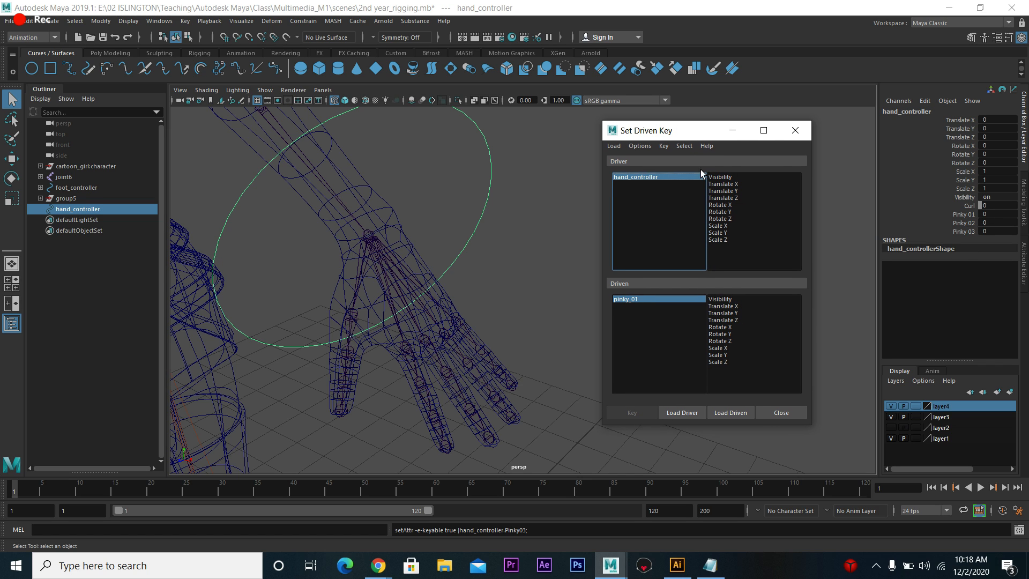
{"action": "left_click", "coordinate": [686, 413]}
{"action": "left_click", "coordinate": [728, 248]}
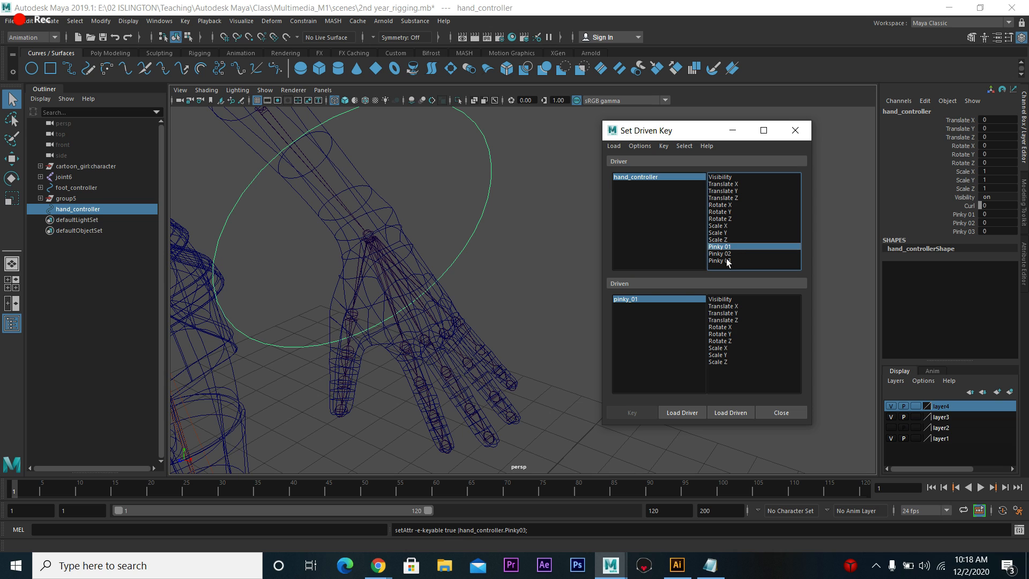
- Try rotating the pinky_01 joint about its Z axis to test the finger bend, and undo the test rotations
{"action": "left_click", "coordinate": [455, 322]}
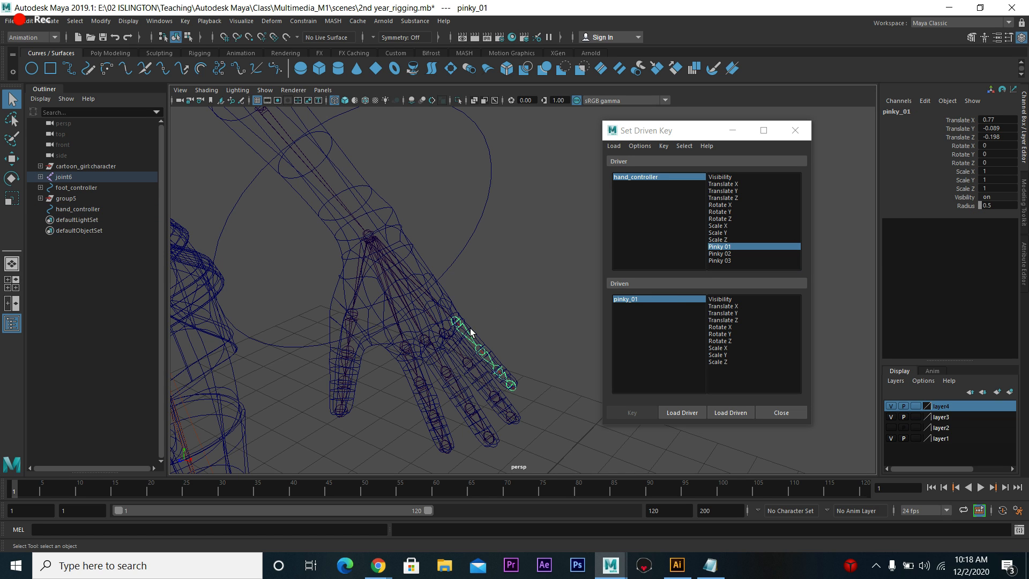
{"action": "key", "text": "e"}
{"action": "left_click_drag", "start_coordinate": [494, 313], "coordinate": [474, 353]}
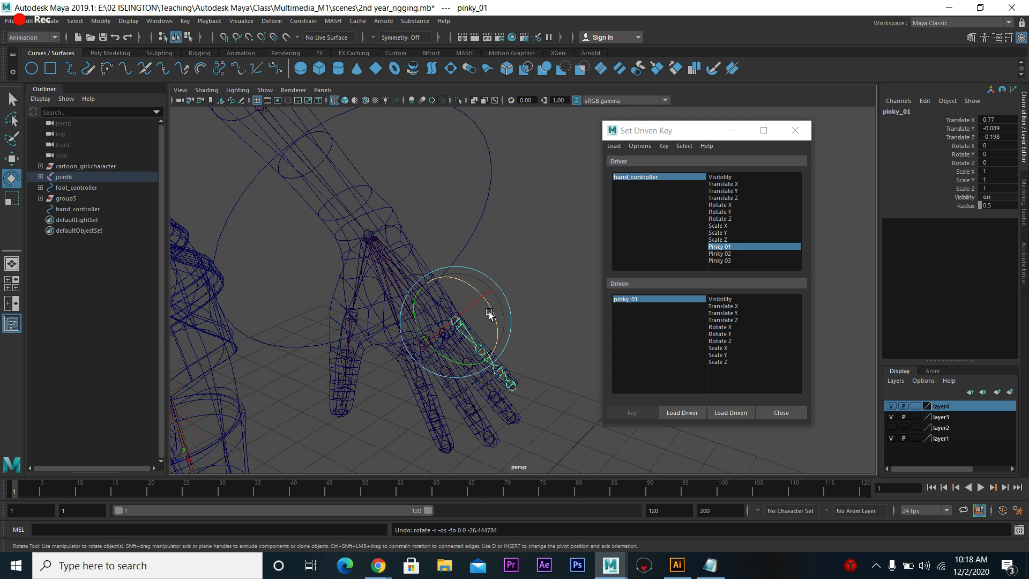
{"action": "left_click_drag", "start_coordinate": [491, 308], "coordinate": [493, 349]}
{"action": "key", "text": "ctrl+z"}
{"action": "key", "text": "ctrl+z"}
{"action": "key", "text": "ctrl+z"}
{"action": "key", "text": "ctrl+z"}
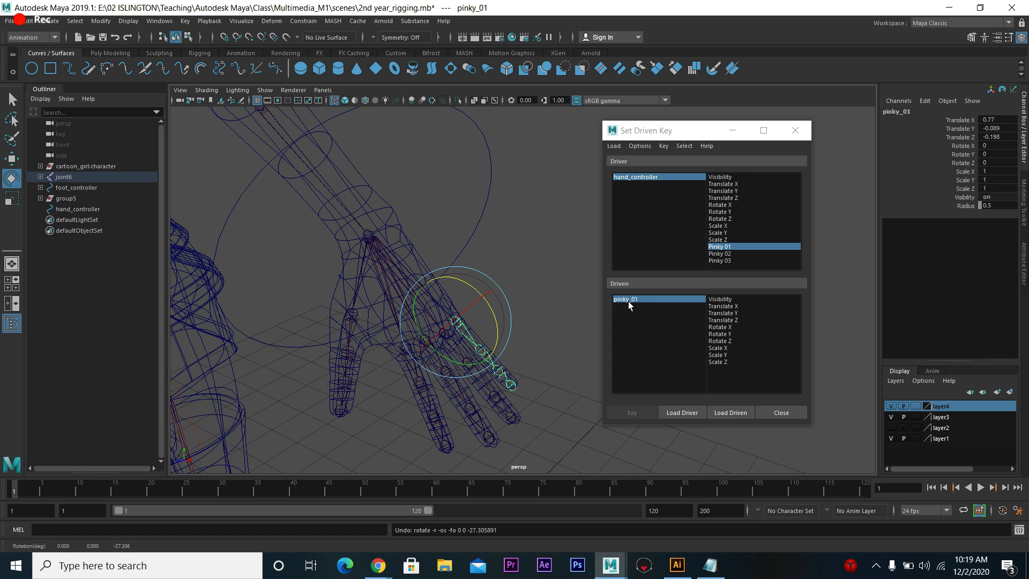
- Choose Rotate Z of pinky_01 as the driven attribute and key it against Pinky 01 in the rest pose
{"action": "left_click", "coordinate": [722, 341]}
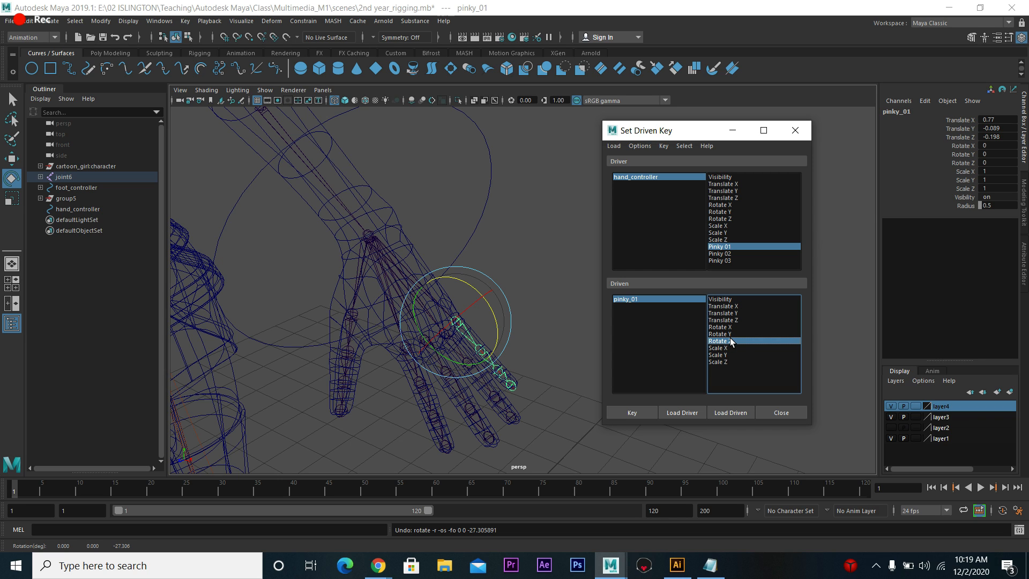
{"action": "left_click", "coordinate": [643, 410]}
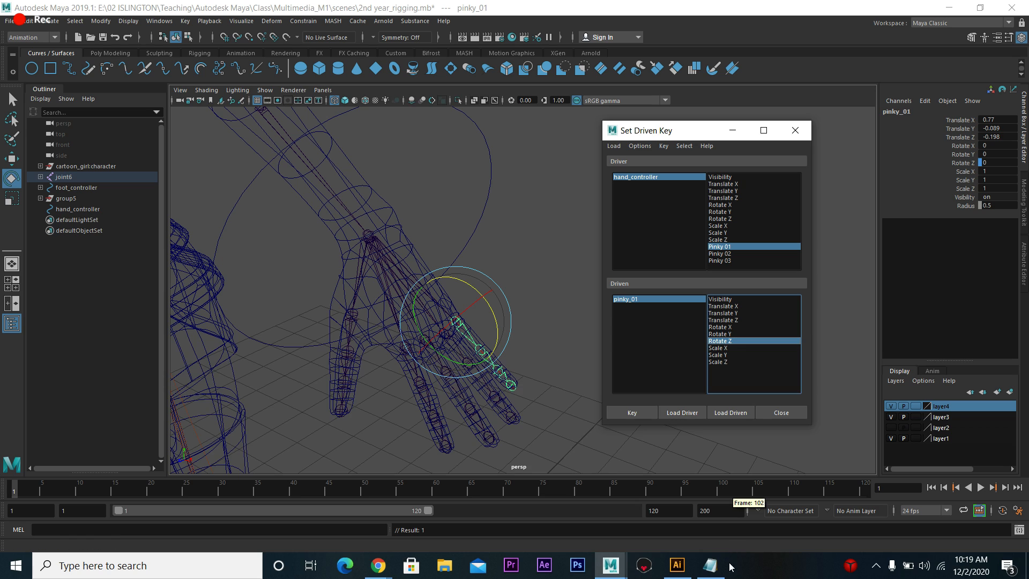
- Switch to Notepad to review the notes on keying and adjusting both values, and return to Maya
{"action": "left_click", "coordinate": [710, 566]}
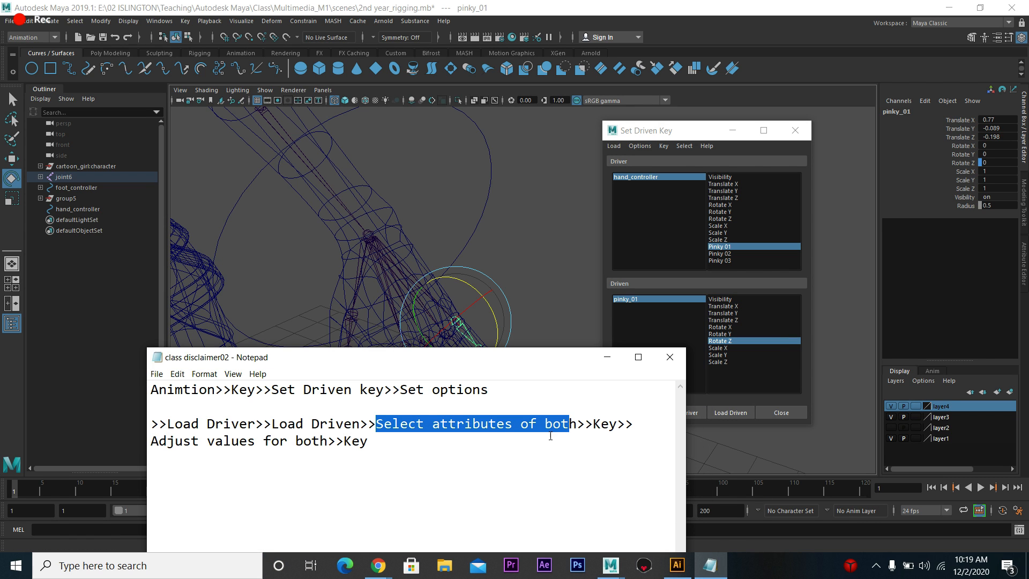
{"action": "left_click_drag", "start_coordinate": [593, 424], "coordinate": [618, 425]}
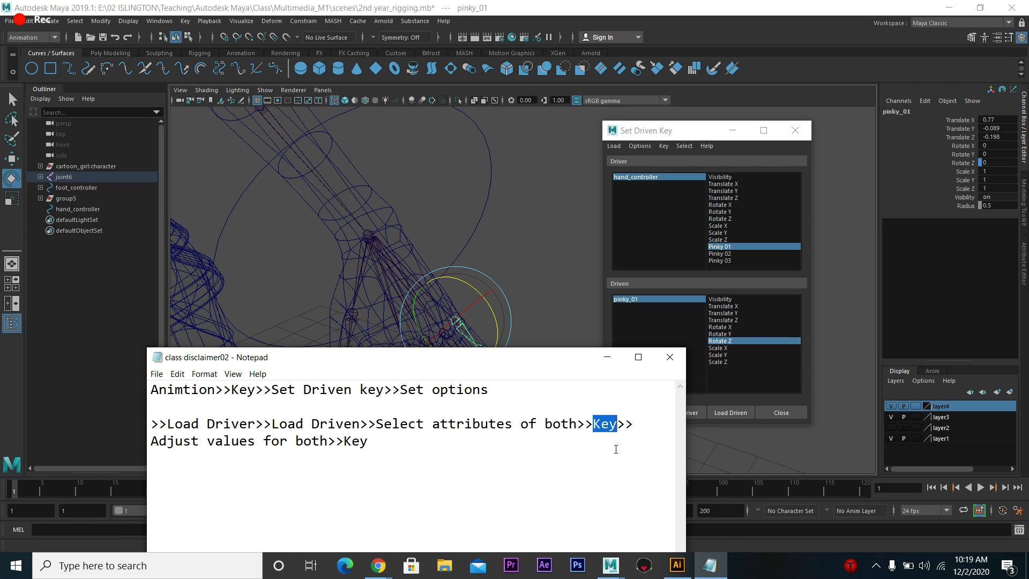
{"action": "left_click_drag", "start_coordinate": [151, 441], "coordinate": [328, 441]}
{"action": "left_click", "coordinate": [499, 3]}
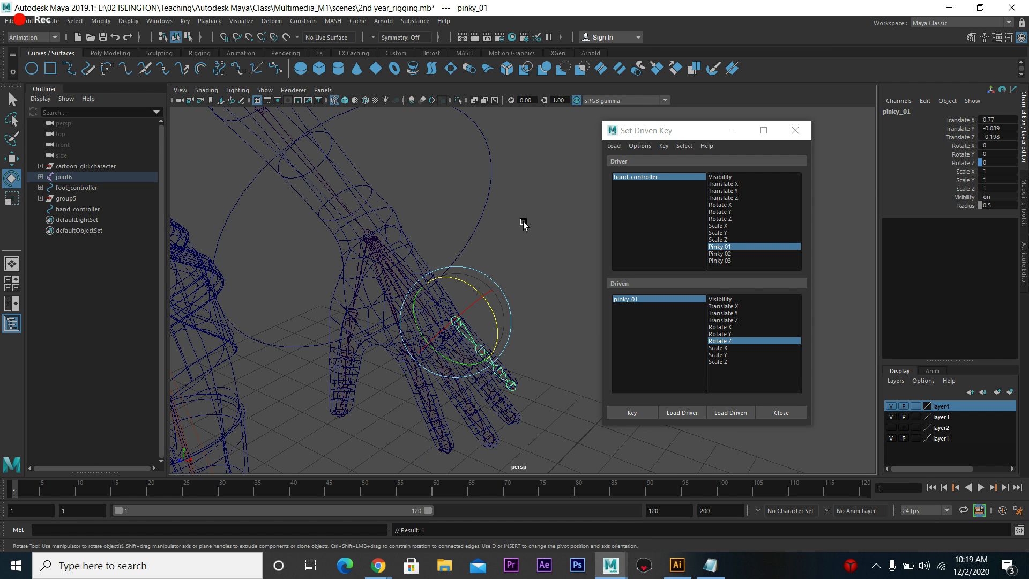
- Set the Pinky 01 attribute of hand_controller to 20
{"action": "left_click_drag", "start_coordinate": [496, 273], "coordinate": [498, 261], "text": "alt"}
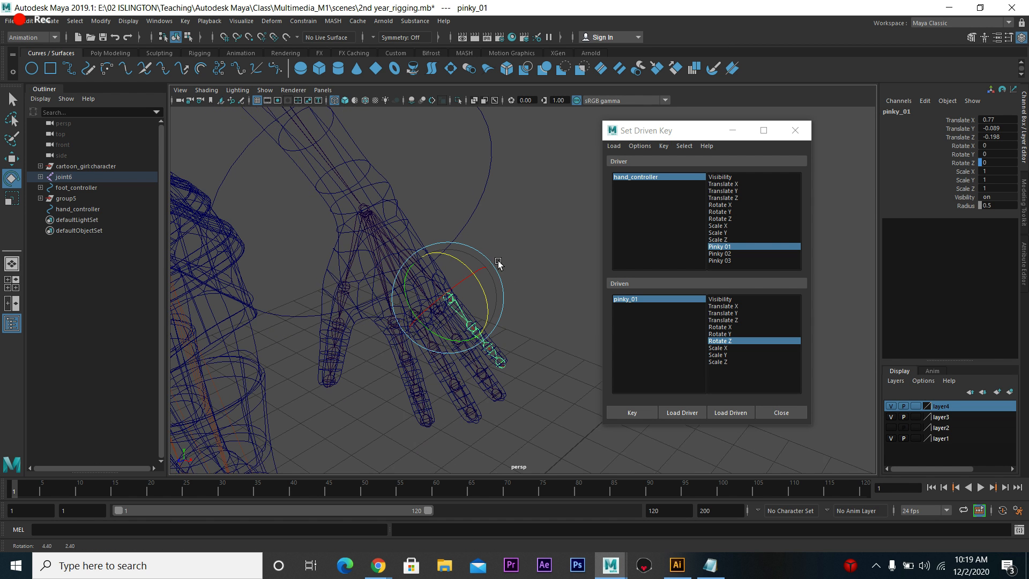
{"action": "left_click", "coordinate": [478, 190]}
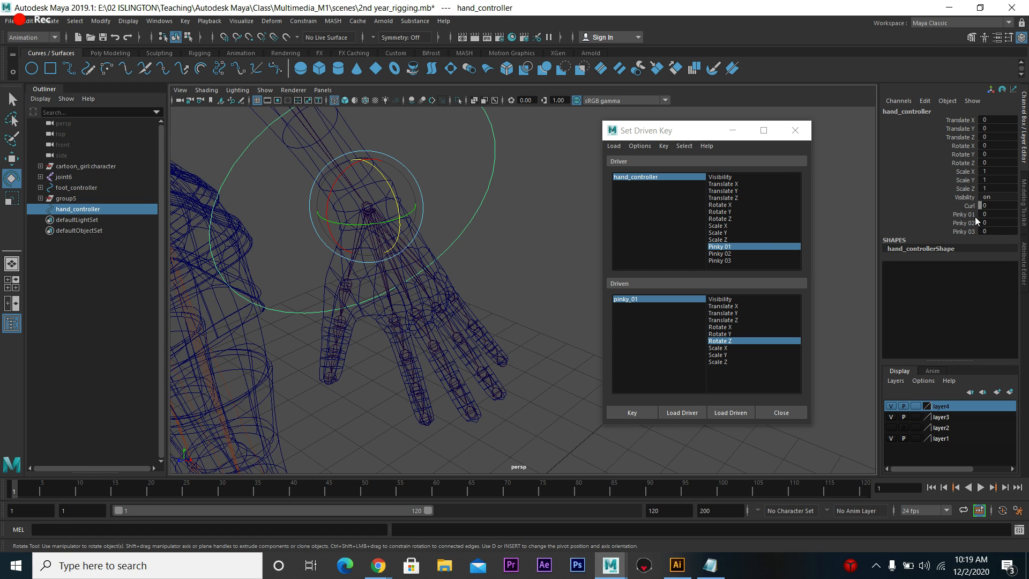
{"action": "left_click", "coordinate": [991, 213]}
{"action": "type", "text": "20"}
{"action": "key", "text": "Return"}
- Set Rotate Z of the pinky_01 joint to -90 and key this bent pose in Set Driven Key
{"action": "left_click", "coordinate": [473, 320]}
{"action": "left_click_drag", "start_coordinate": [512, 315], "coordinate": [383, 324], "text": "alt"}
{"action": "left_click", "coordinate": [999, 162]}
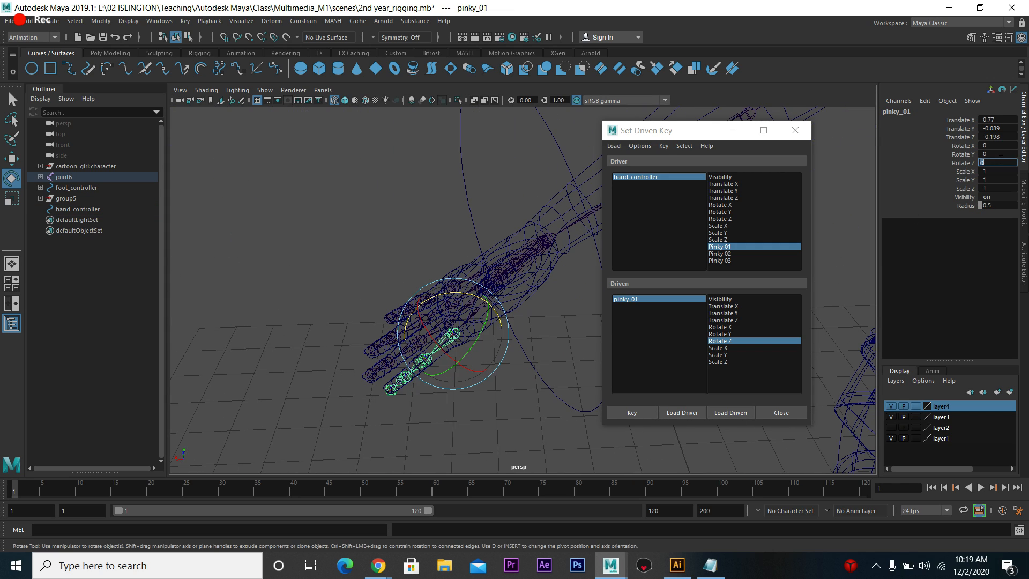
{"action": "type", "text": "-90"}
{"action": "key", "text": "Return"}
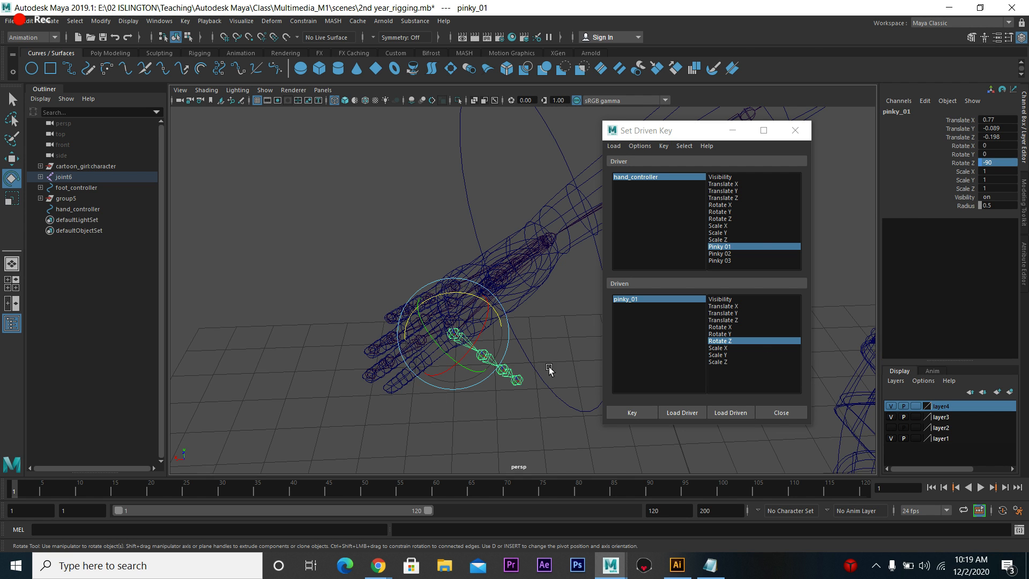
{"action": "left_click_drag", "start_coordinate": [551, 370], "coordinate": [503, 354], "text": "alt"}
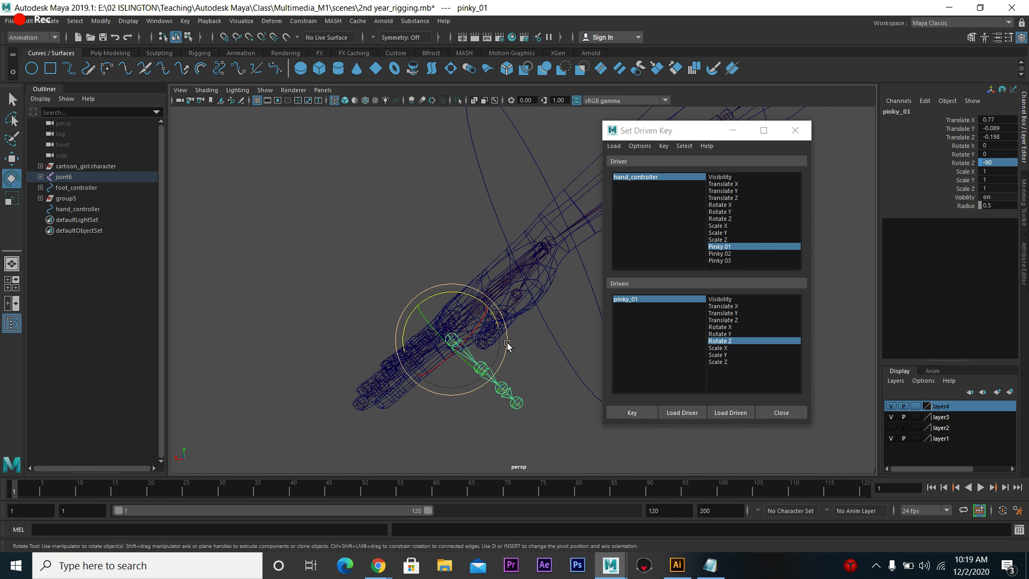
{"action": "left_click_drag", "start_coordinate": [510, 382], "coordinate": [522, 384], "text": "alt"}
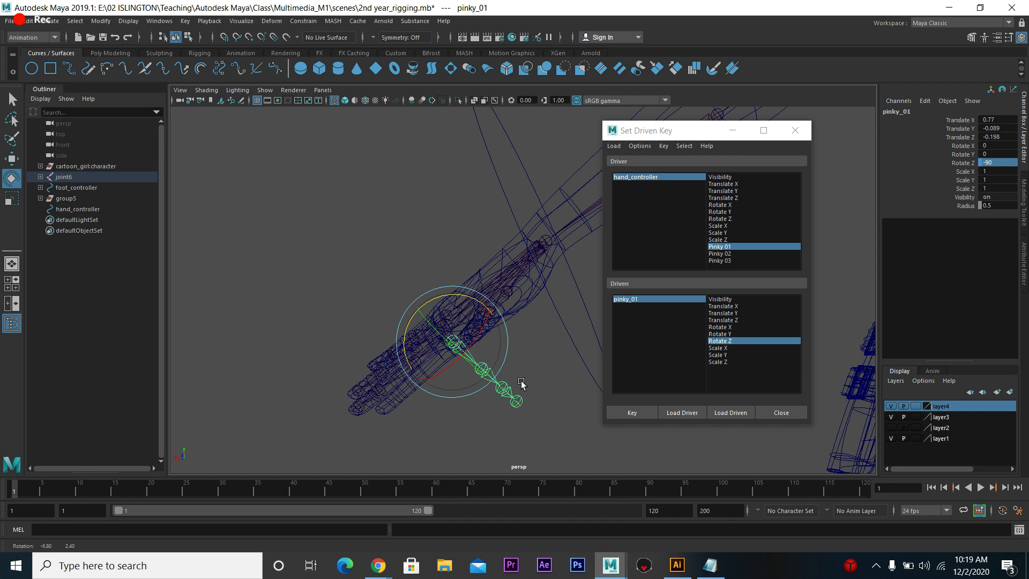
{"action": "mouse_move", "coordinate": [509, 388]}
{"action": "left_mouse_down", "text": "alt"}
{"action": "mouse_move", "coordinate": [474, 390]}
{"action": "mouse_move", "coordinate": [476, 401]}
{"action": "mouse_move", "coordinate": [509, 400]}
{"action": "left_mouse_up", "text": "alt"}
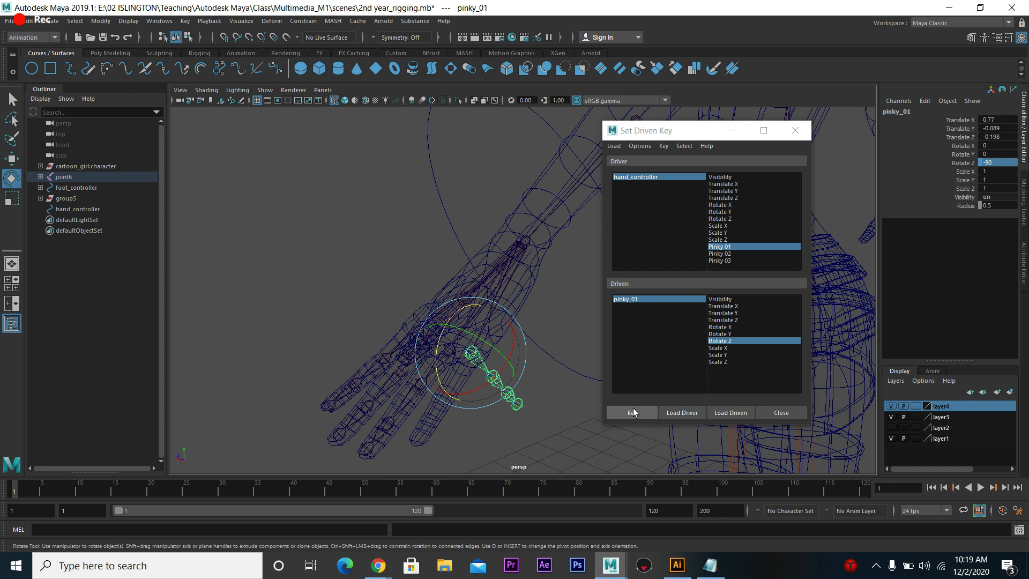
{"action": "left_click", "coordinate": [627, 412]}
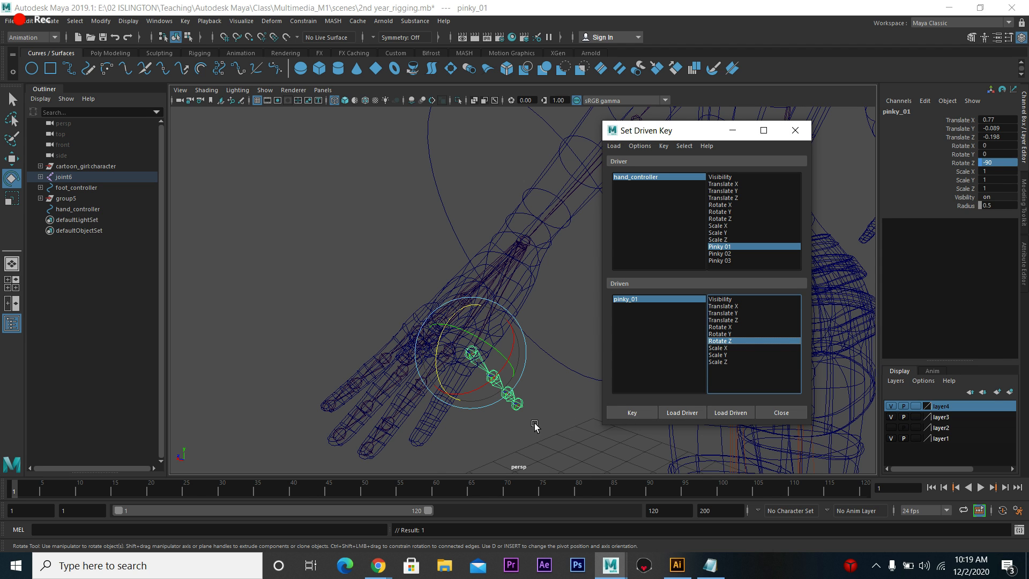
- Select hand_controller and test the finger bend by scrubbing its Pinky 01 value, and undo the change
{"action": "left_click_drag", "start_coordinate": [532, 422], "coordinate": [489, 415], "text": "alt"}
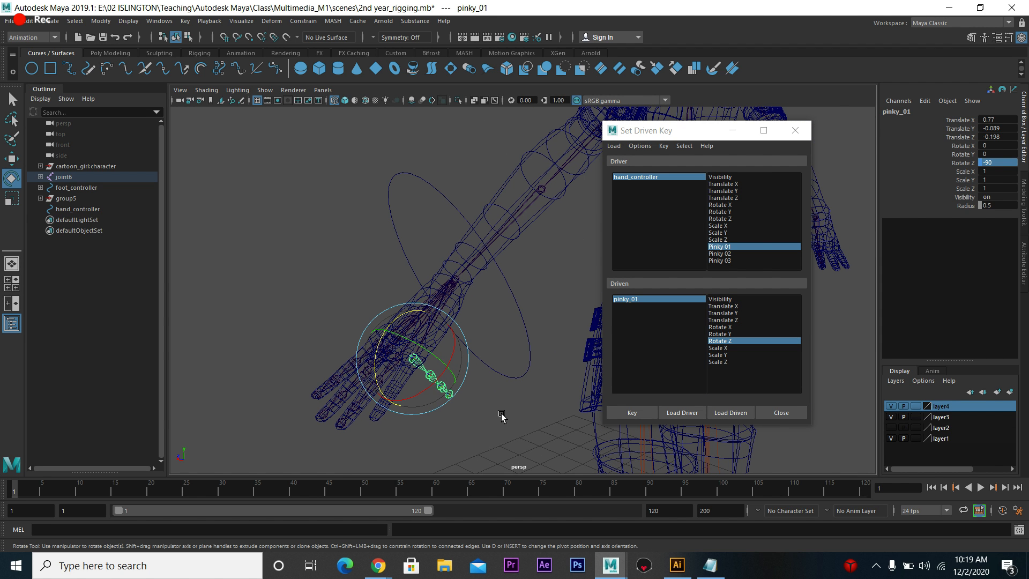
{"action": "left_click", "coordinate": [529, 367]}
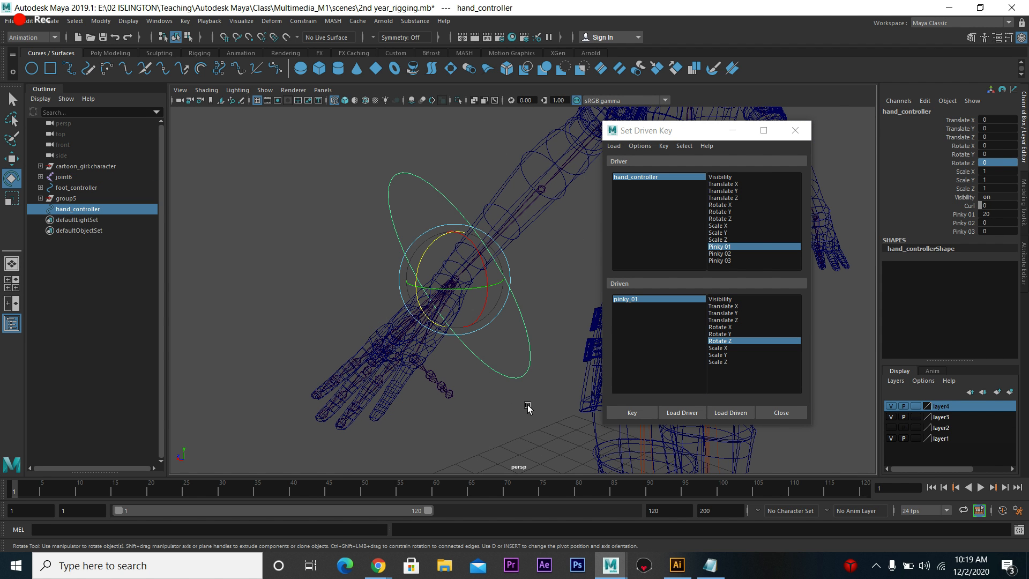
{"action": "left_click", "coordinate": [964, 214]}
{"action": "mouse_move", "coordinate": [845, 221]}
{"action": "middle_mouse_down"}
{"action": "mouse_move", "coordinate": [768, 210]}
{"action": "mouse_move", "coordinate": [857, 223]}
{"action": "mouse_move", "coordinate": [783, 227]}
{"action": "mouse_move", "coordinate": [835, 234]}
{"action": "mouse_move", "coordinate": [754, 223]}
{"action": "mouse_move", "coordinate": [829, 231]}
{"action": "middle_mouse_up"}
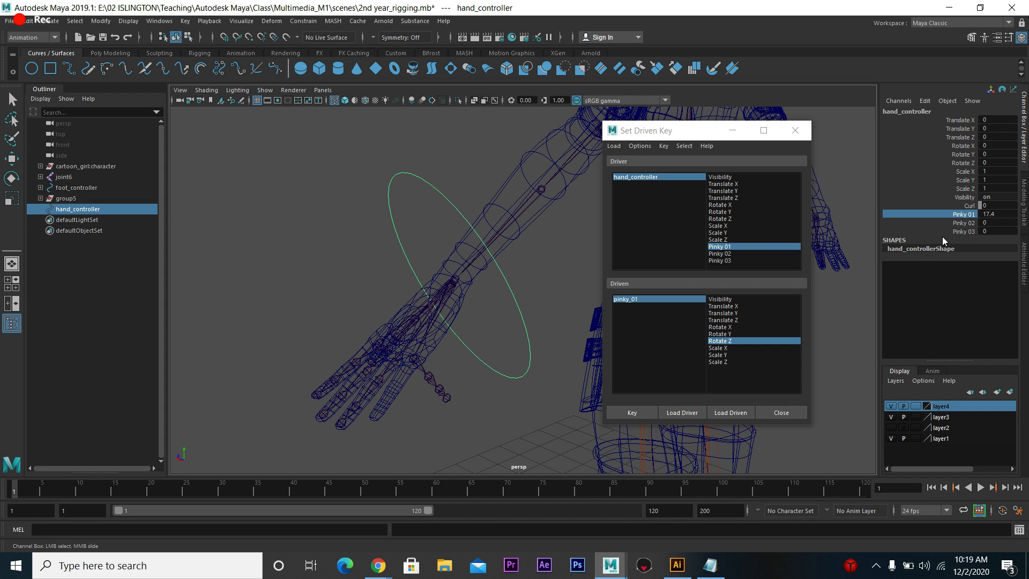
{"action": "key", "text": "ctrl+z"}
- Switch hand_controller's Pinky 01 attribute to 0, 20 and back to 0 to check the pinky's straight and bent poses
{"action": "double_click", "coordinate": [1011, 214]}
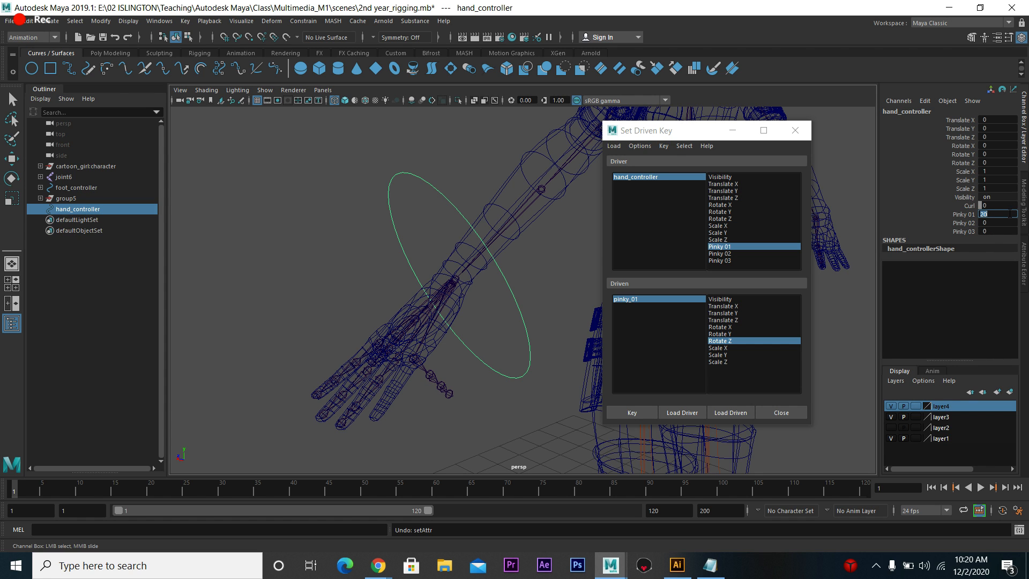
{"action": "type", "text": "0"}
{"action": "key", "text": "Return"}
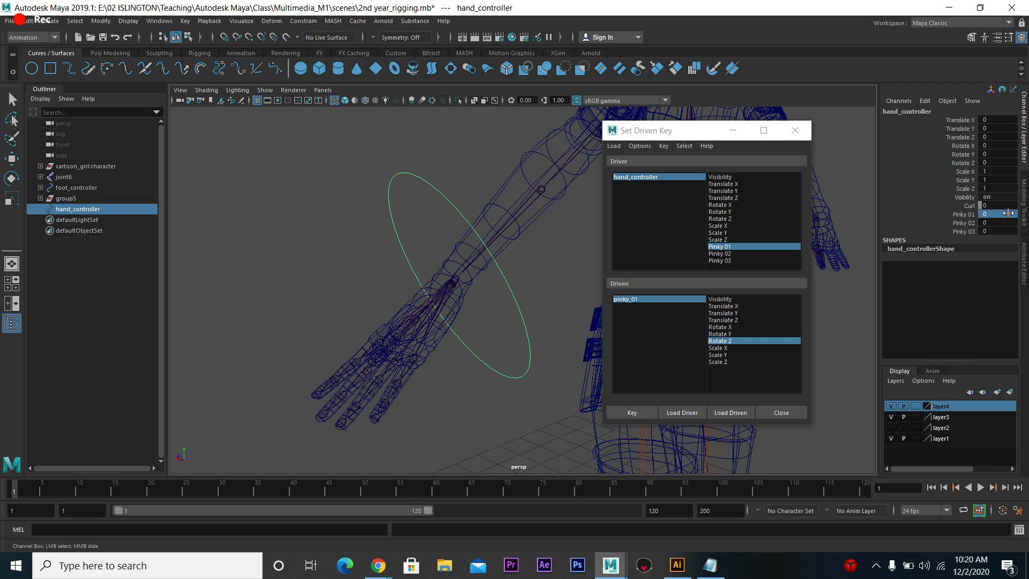
{"action": "double_click", "coordinate": [1010, 214]}
{"action": "type", "text": "20"}
{"action": "key", "text": "Return"}
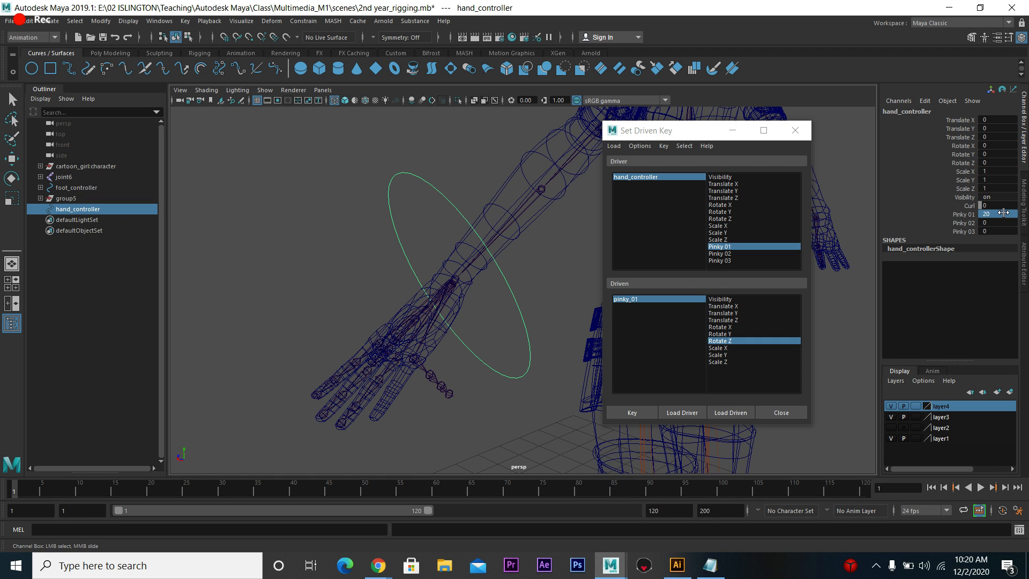
{"action": "double_click", "coordinate": [1004, 213]}
{"action": "type", "text": "0"}
{"action": "key", "text": "Return"}
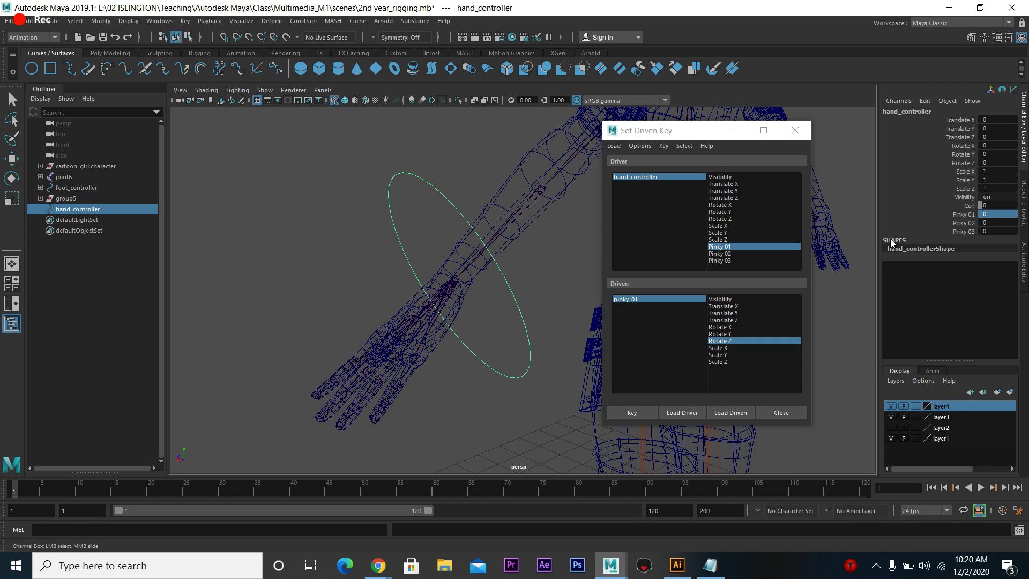
- Try rotating the pinky_01 joint about its Z axis and undo the rotation
{"action": "left_click_drag", "start_coordinate": [448, 395], "coordinate": [436, 354], "text": "alt"}
{"action": "left_click", "coordinate": [422, 343]}
{"action": "key", "text": "e"}
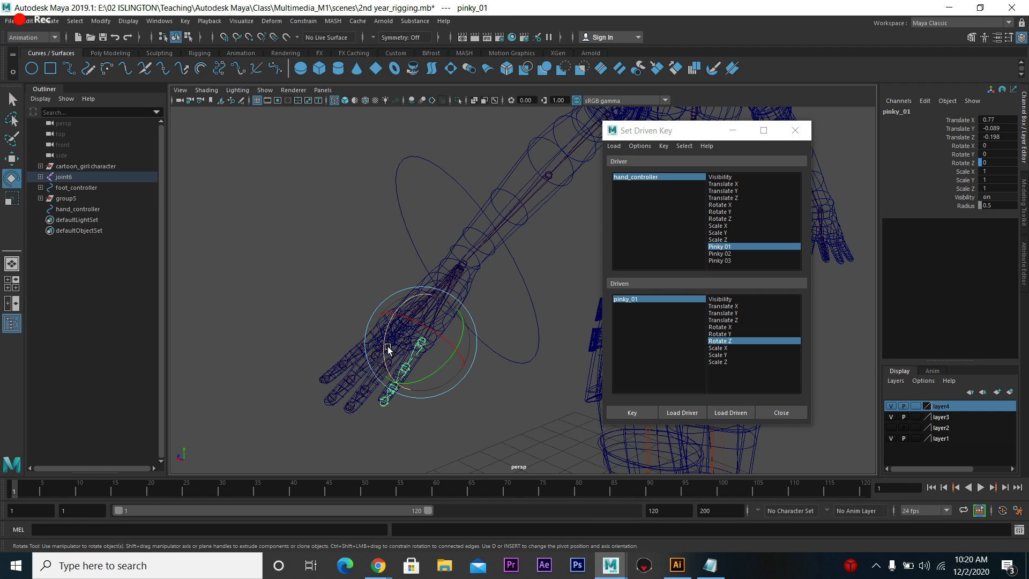
{"action": "left_click_drag", "start_coordinate": [387, 345], "coordinate": [382, 337]}
{"action": "key", "text": "ctrl+z"}
- Select hand_controller and set its Pinky 01 attribute to -20
{"action": "left_click_drag", "start_coordinate": [450, 376], "coordinate": [545, 361], "text": "alt"}
{"action": "left_click", "coordinate": [540, 355]}
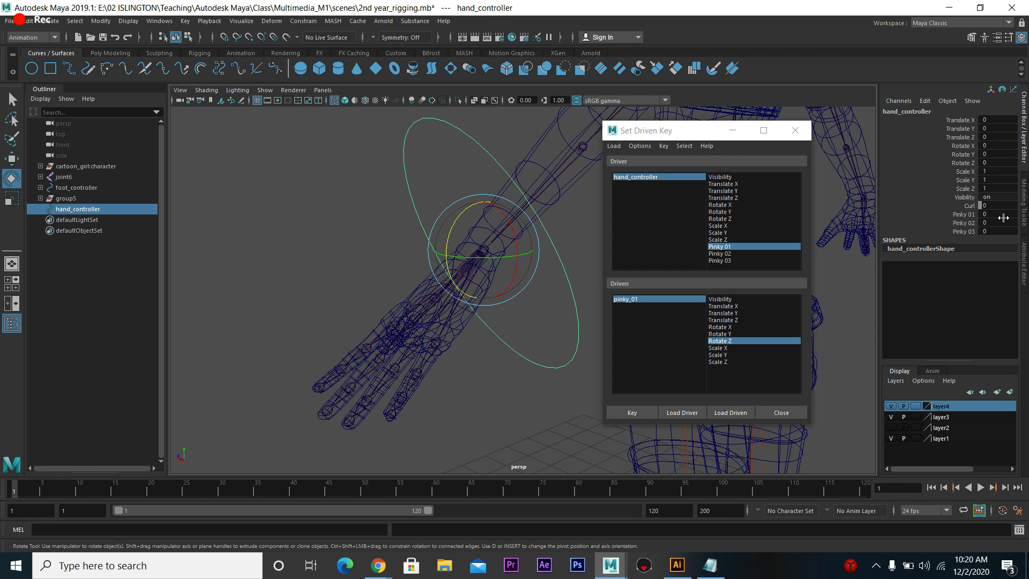
{"action": "double_click", "coordinate": [999, 214]}
{"action": "type", "text": "-20"}
{"action": "key", "text": "Return"}
- Set Rotate Z of the pinky_01 joint to 20 and key this backward bend in Set Driven Key
{"action": "left_click", "coordinate": [437, 345]}
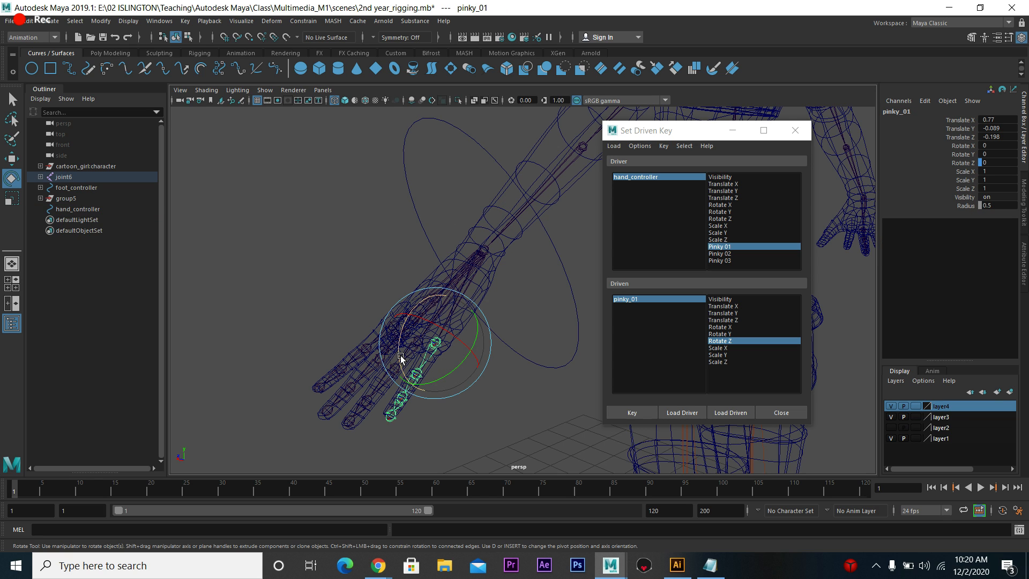
{"action": "left_click_drag", "start_coordinate": [410, 358], "coordinate": [392, 338]}
{"action": "double_click", "coordinate": [991, 163]}
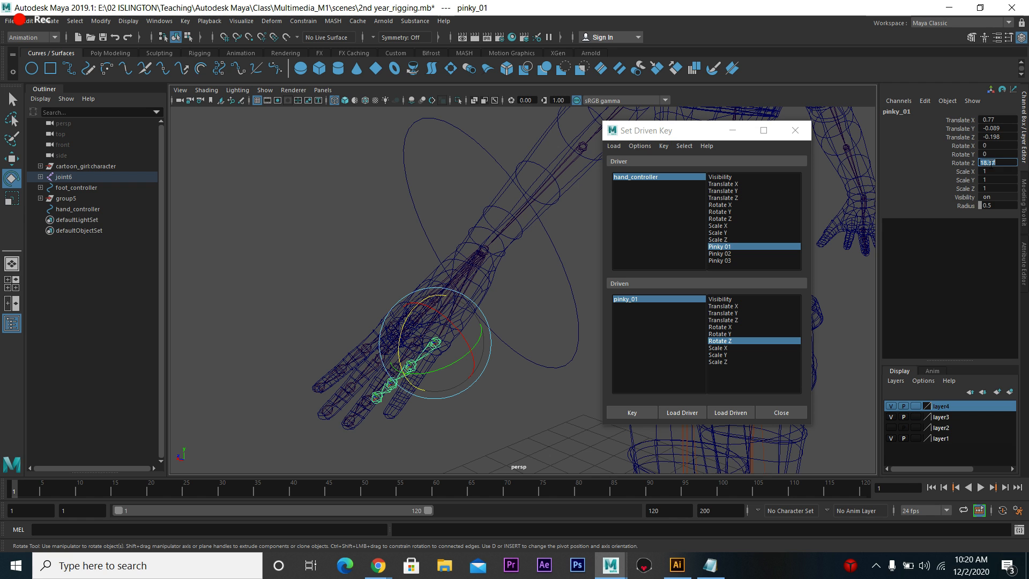
{"action": "type", "text": "20"}
{"action": "key", "text": "Return"}
{"action": "left_click_drag", "start_coordinate": [416, 412], "coordinate": [485, 370], "text": "alt"}
{"action": "left_click", "coordinate": [632, 411]}
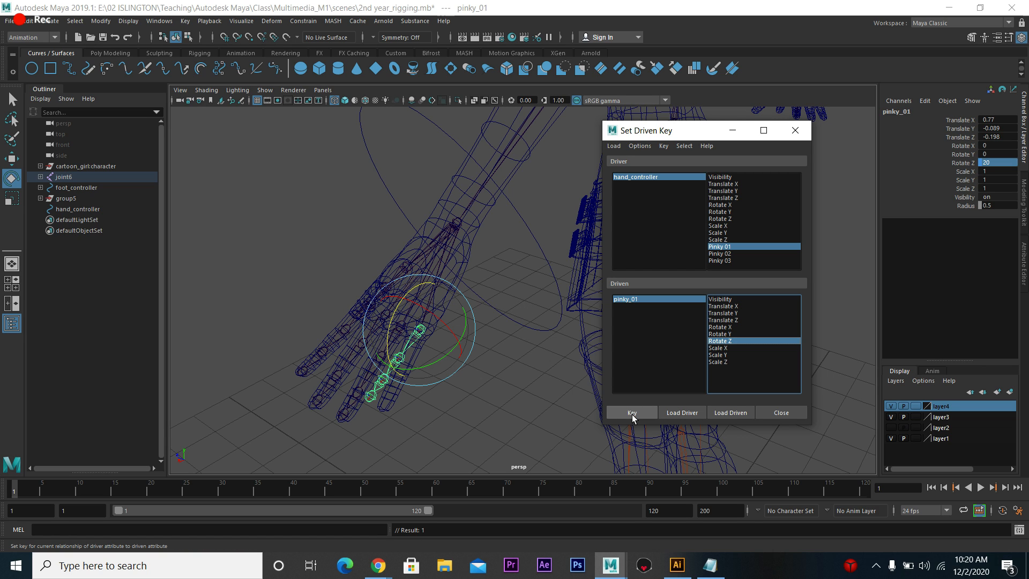
- Select hand_controller and scrub its Pinky 01 value to test the keyed backward bend
{"action": "left_click", "coordinate": [524, 329]}
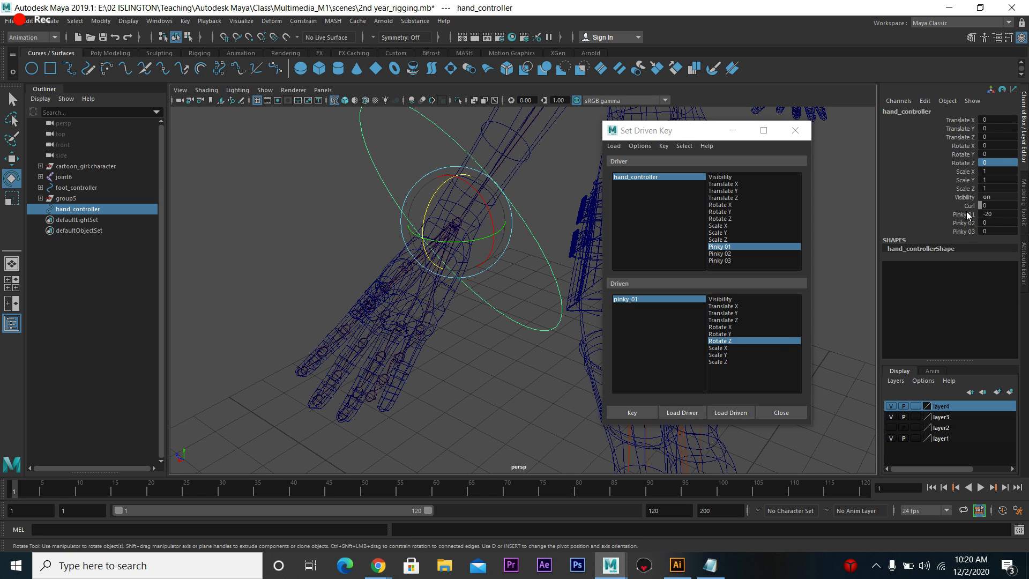
{"action": "left_click", "coordinate": [968, 215]}
{"action": "middle_click_drag", "start_coordinate": [852, 222], "coordinate": [775, 253]}
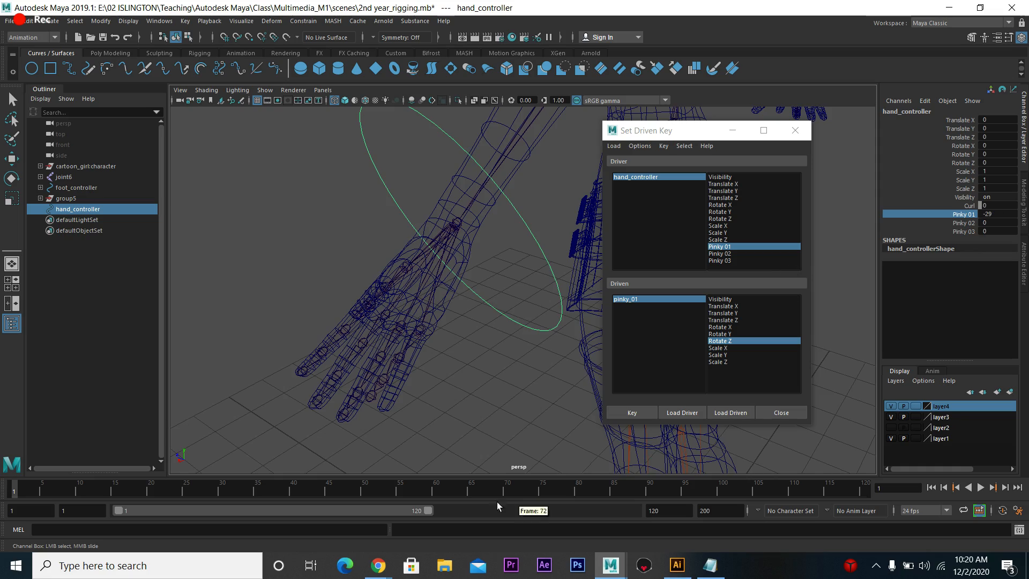
- Hide polygons in the perspective viewport so that the hand's joints can be seen clearly
{"action": "left_click_drag", "start_coordinate": [466, 370], "coordinate": [515, 365], "text": "alt"}
{"action": "left_click", "coordinate": [265, 90]}
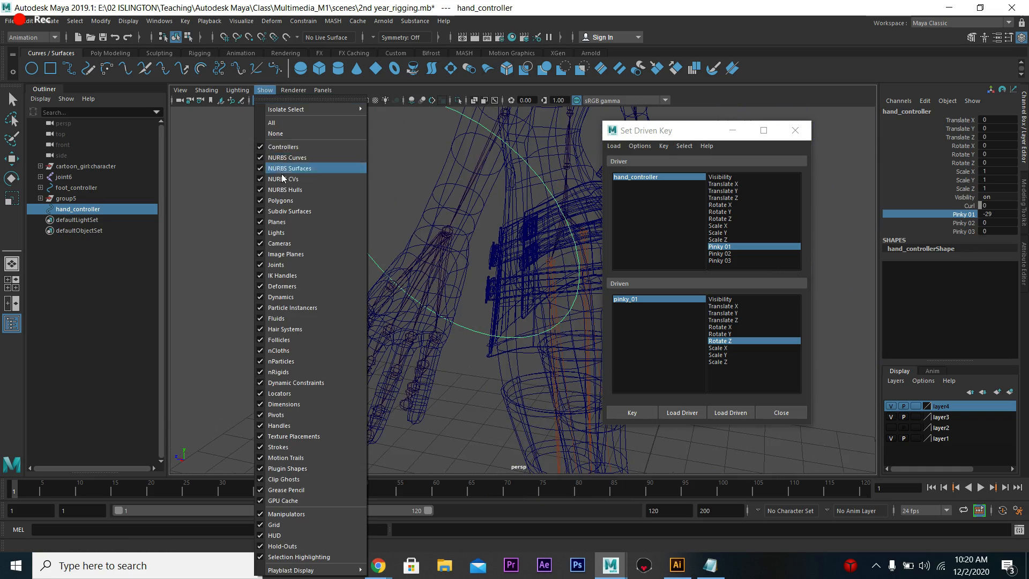
{"action": "left_click", "coordinate": [281, 201]}
- Minimize Set Driven Key, scrub Pinky 01 in both directions to examine the joint's bend, and undo the last scrub
{"action": "middle_click_drag", "start_coordinate": [839, 242], "coordinate": [904, 246]}
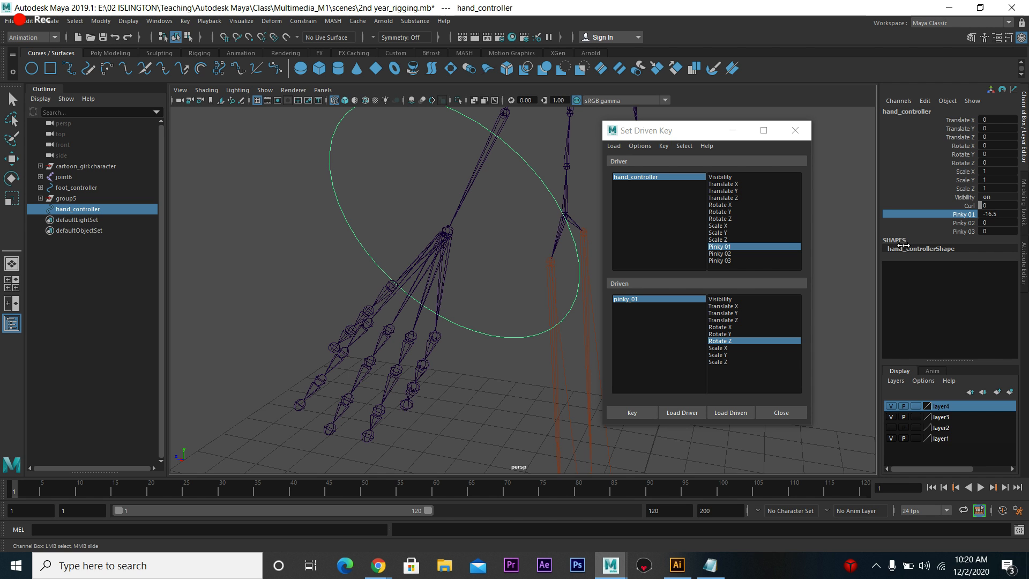
{"action": "middle_click_drag", "start_coordinate": [488, 365], "coordinate": [460, 340]}
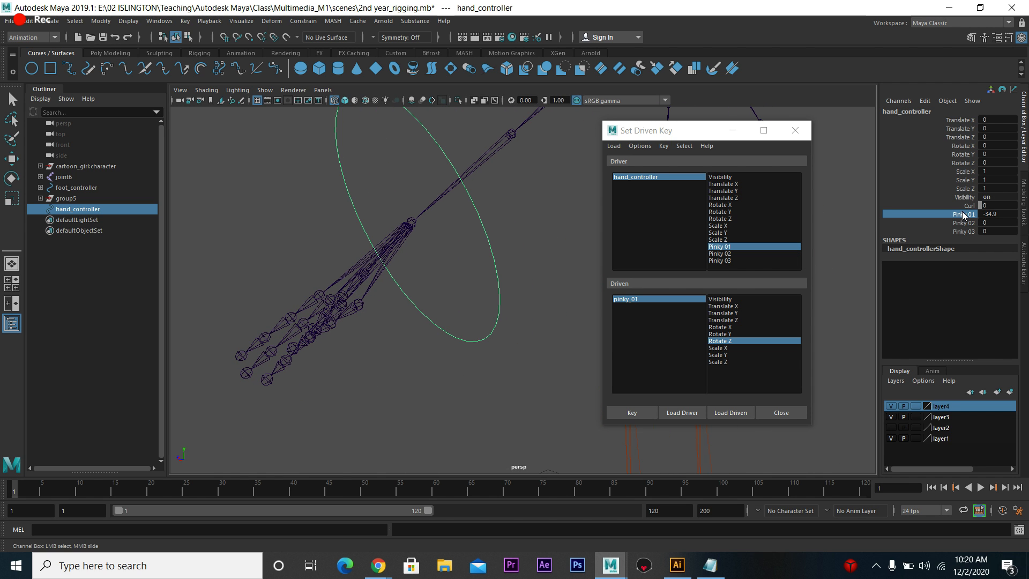
{"action": "middle_click_drag", "start_coordinate": [795, 235], "coordinate": [651, 210]}
{"action": "left_click", "coordinate": [733, 130]}
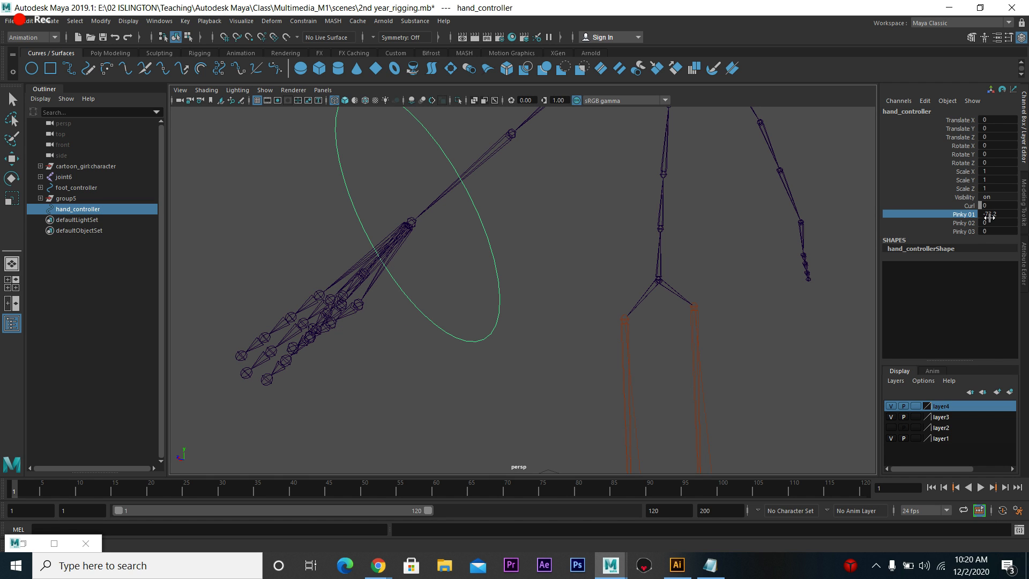
{"action": "middle_click_drag", "start_coordinate": [610, 279], "coordinate": [481, 268]}
{"action": "middle_click_drag", "start_coordinate": [789, 272], "coordinate": [987, 219]}
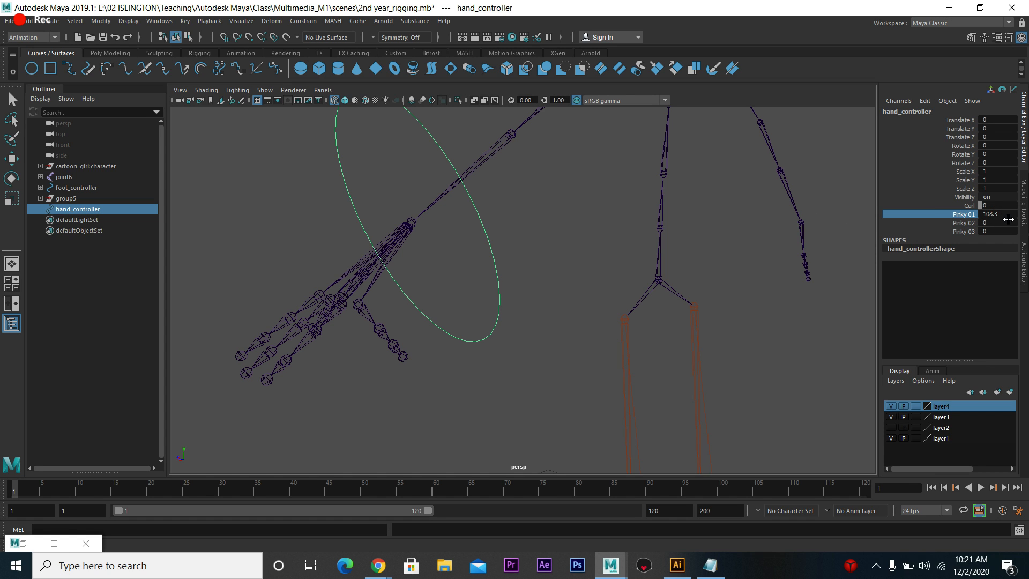
{"action": "key", "text": "ctrl+z"}
- Reset hand_controller's Pinky 01 attribute to 0
{"action": "left_click", "coordinate": [994, 214]}
{"action": "type", "text": "0"}
{"action": "key", "text": "Return"}
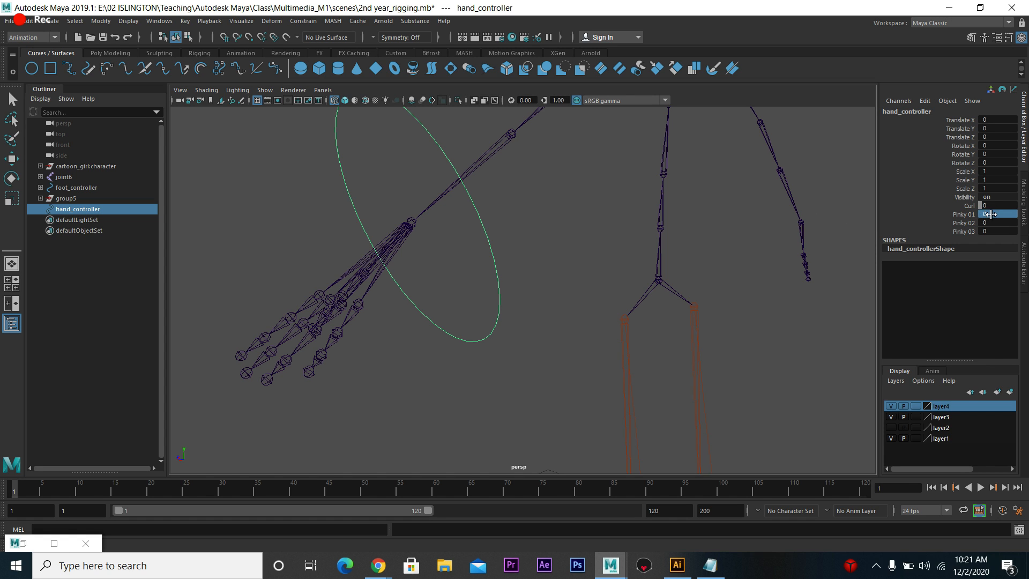
- Edit hand_controller's Pinky01 attribute to have a minimum of -20 and a maximum of 20
{"action": "left_click", "coordinate": [960, 215]}
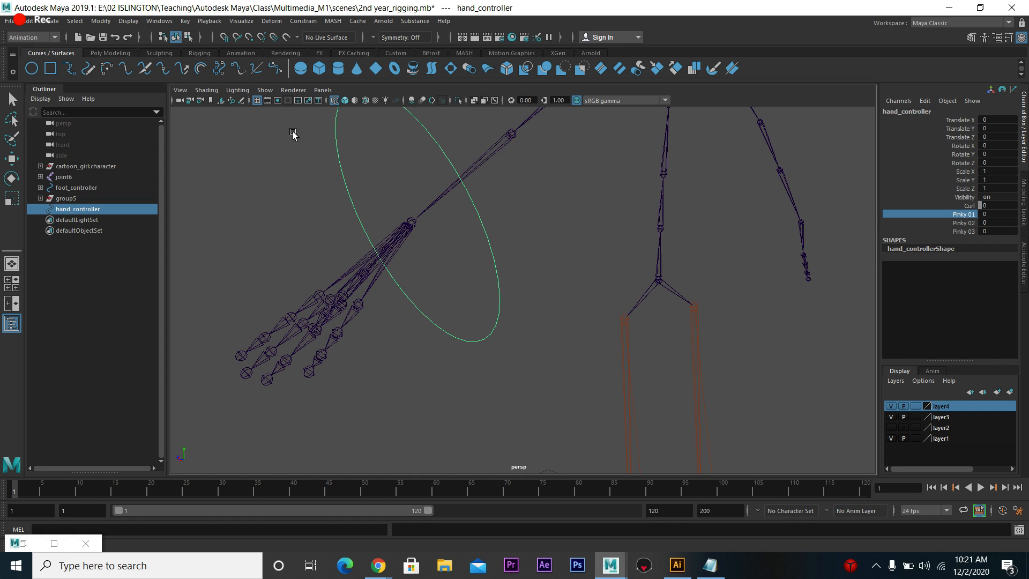
{"action": "left_click", "coordinate": [101, 21]}
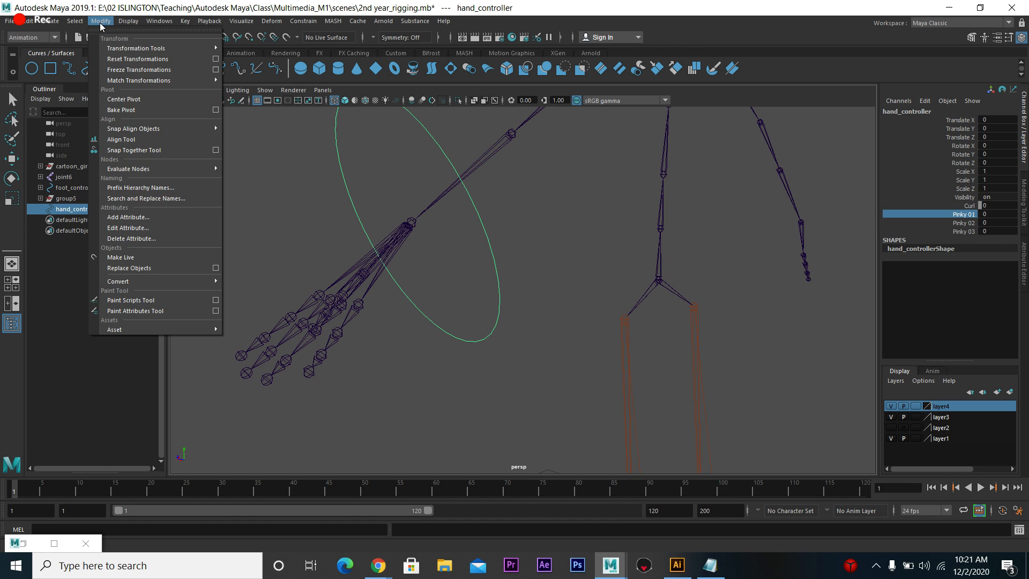
{"action": "left_click", "coordinate": [140, 229]}
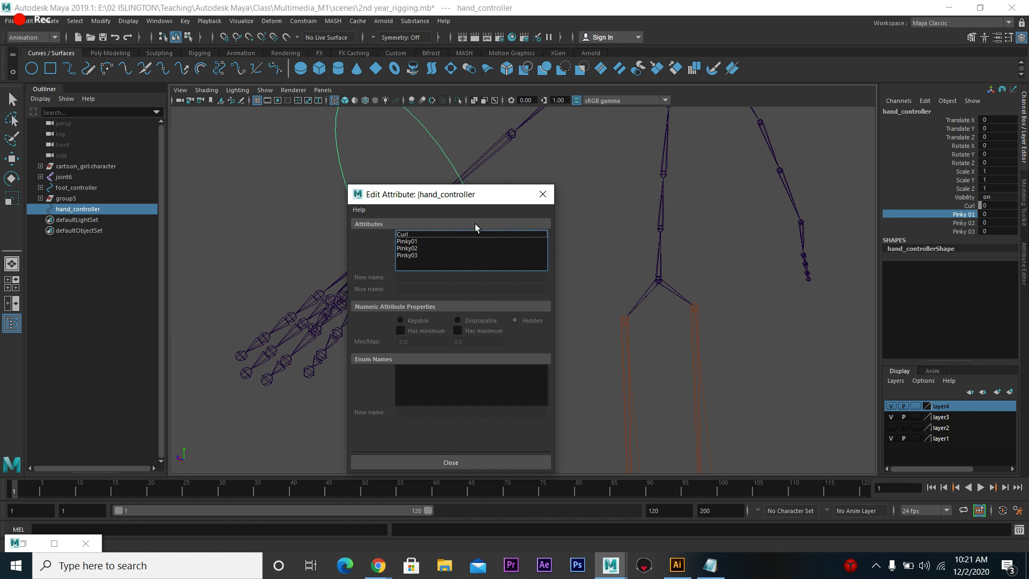
{"action": "left_click_drag", "start_coordinate": [466, 202], "coordinate": [660, 142]}
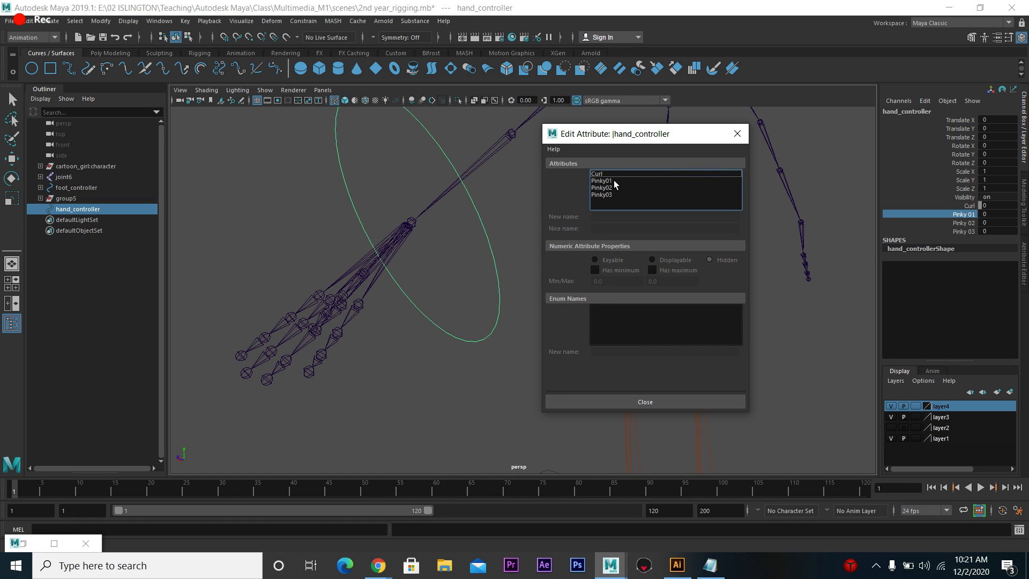
{"action": "left_click", "coordinate": [615, 182]}
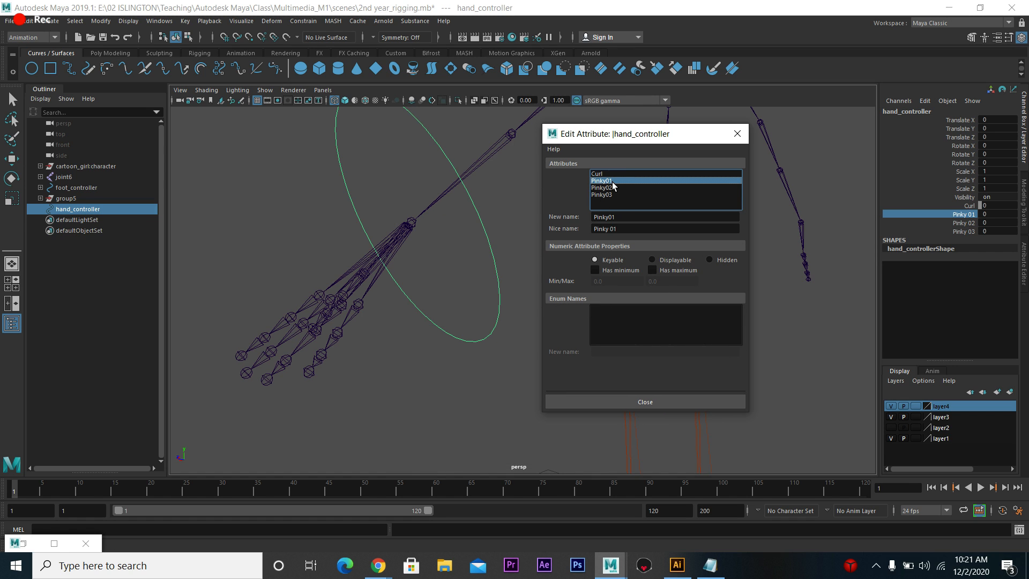
{"action": "left_click", "coordinate": [606, 269]}
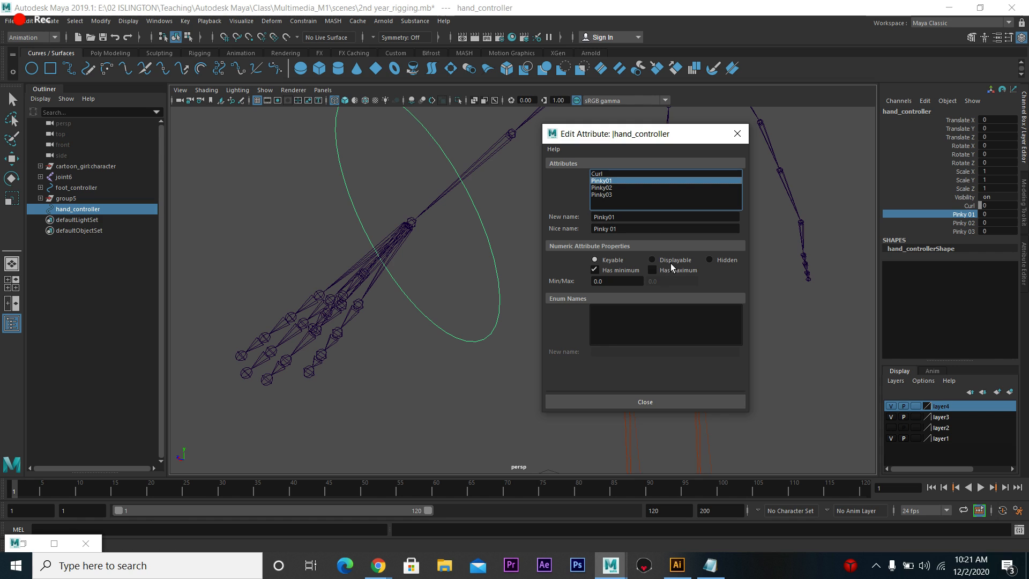
{"action": "left_click", "coordinate": [673, 266]}
{"action": "left_click", "coordinate": [610, 281]}
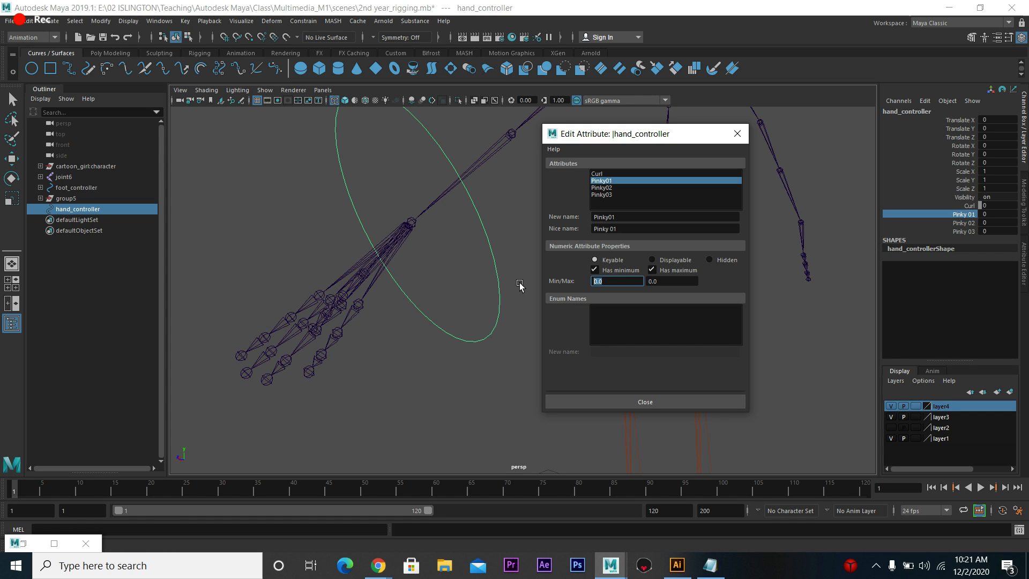
{"action": "type", "text": "-20"}
{"action": "key", "text": "Tab"}
{"action": "left_click", "coordinate": [638, 401]}
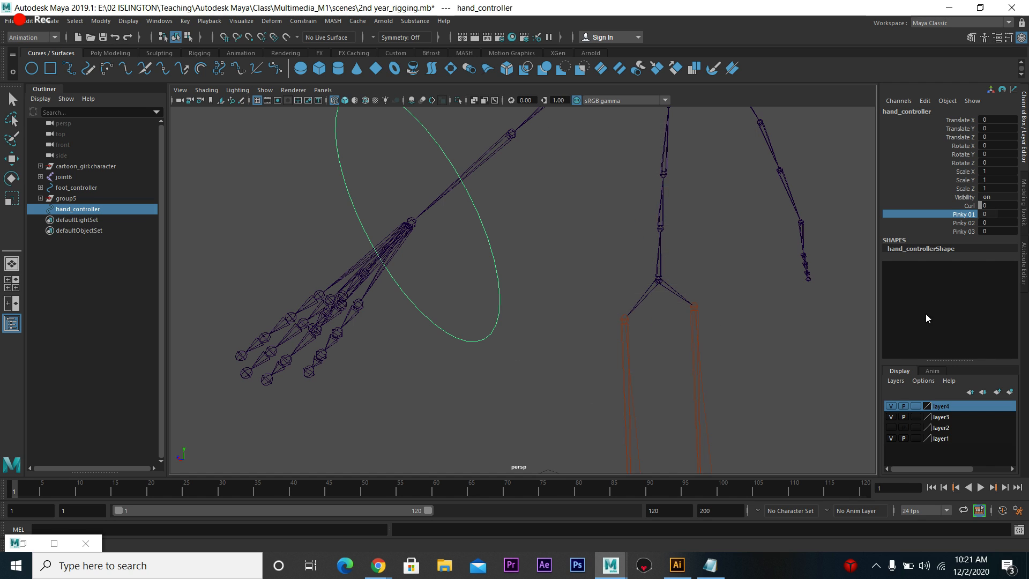
- Scrub Pinky 01 in both directions to test its new limits, and return the value to 0
{"action": "middle_click_drag", "start_coordinate": [814, 285], "coordinate": [281, 226]}
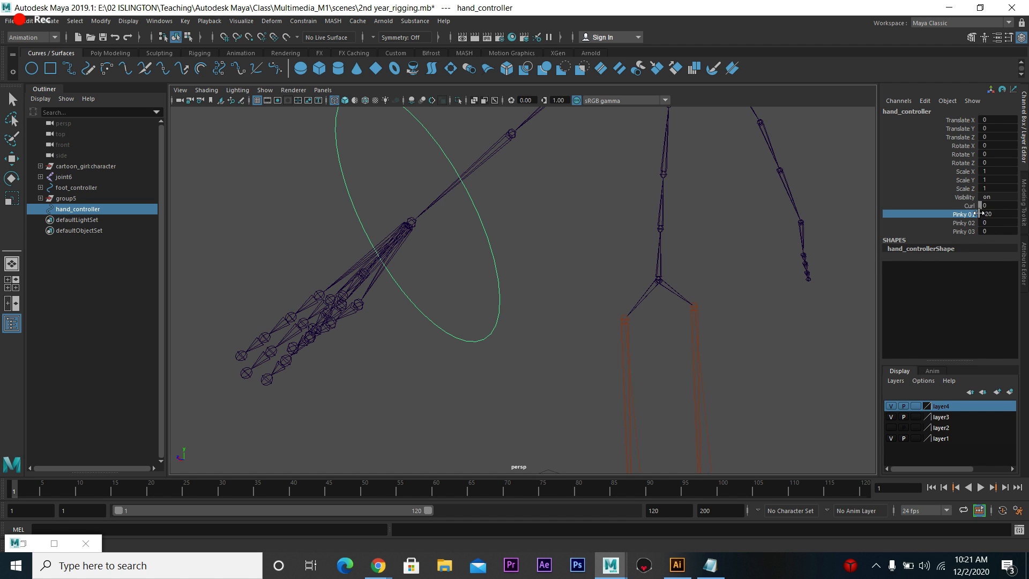
{"action": "middle_click_drag", "start_coordinate": [717, 269], "coordinate": [404, 294]}
{"action": "key", "text": "ctrl+z"}
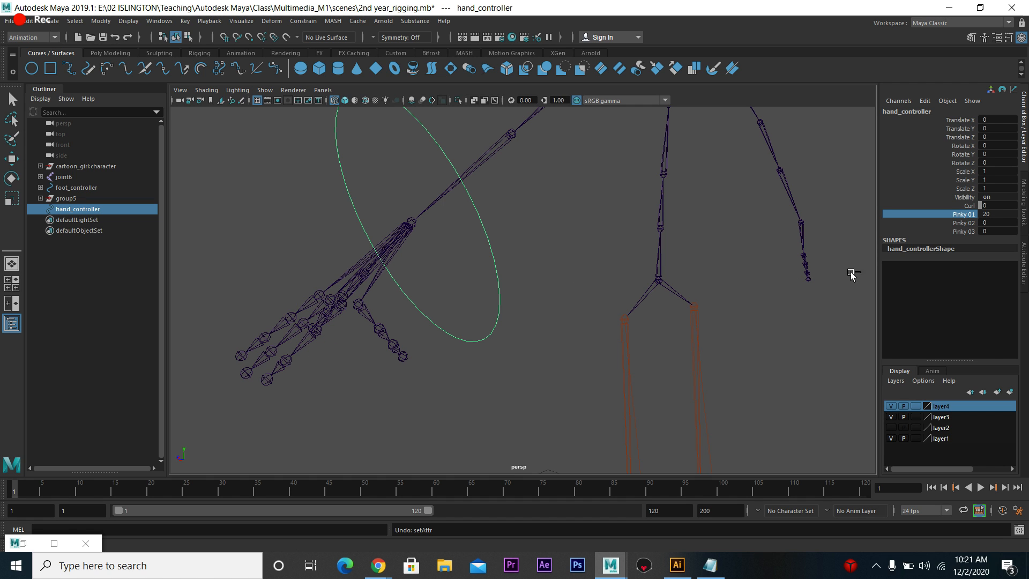
{"action": "double_click", "coordinate": [1001, 214]}
{"action": "type", "text": "0"}
{"action": "key", "text": "Return"}
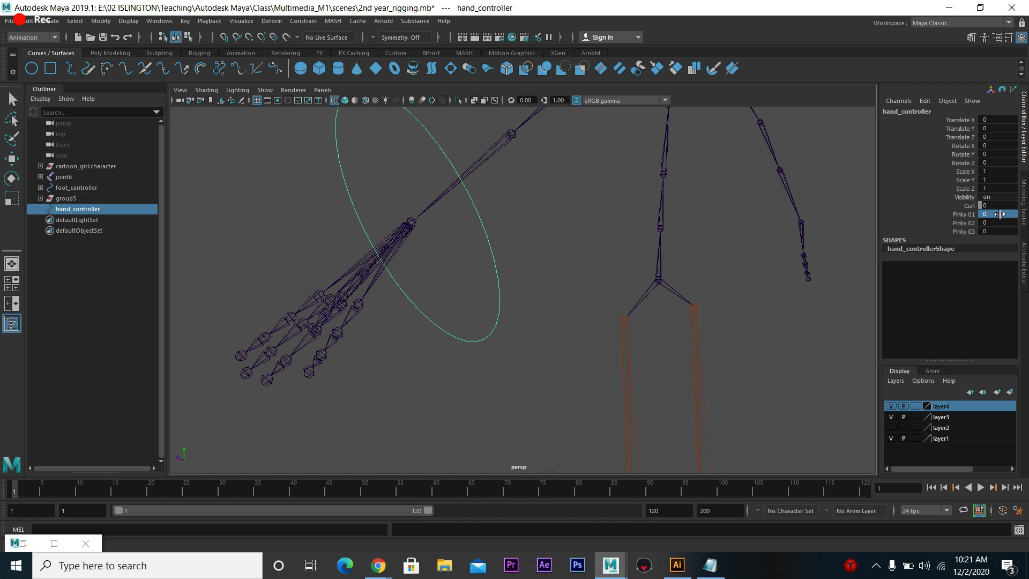
- Switch to the Google Meet call in Chrome to check the chat, and return to Maya
{"action": "left_click_drag", "start_coordinate": [469, 259], "coordinate": [605, 280], "text": "alt"}
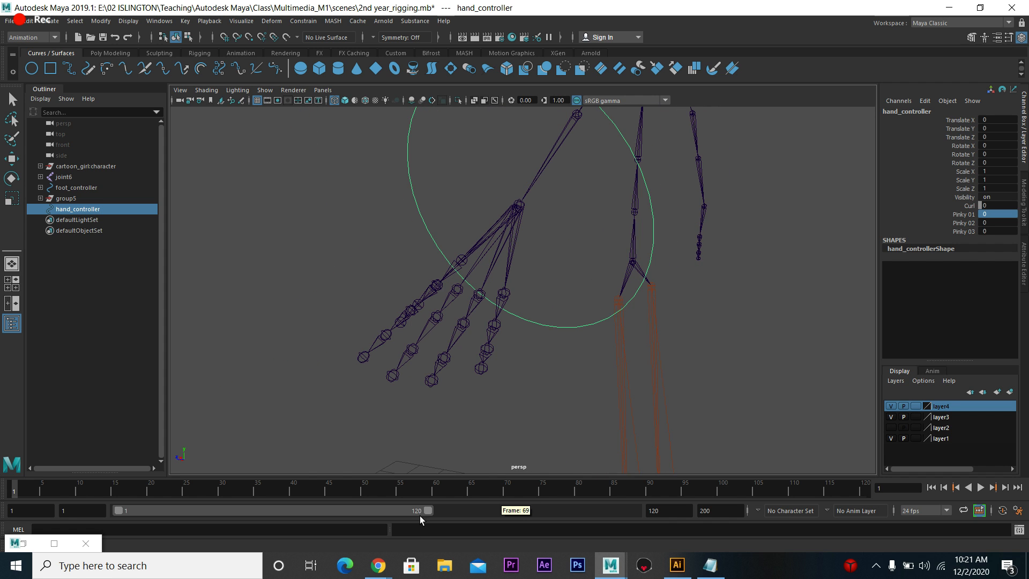
{"action": "mouse_move", "coordinate": [379, 565]}
{"action": "left_click", "coordinate": [330, 506]}
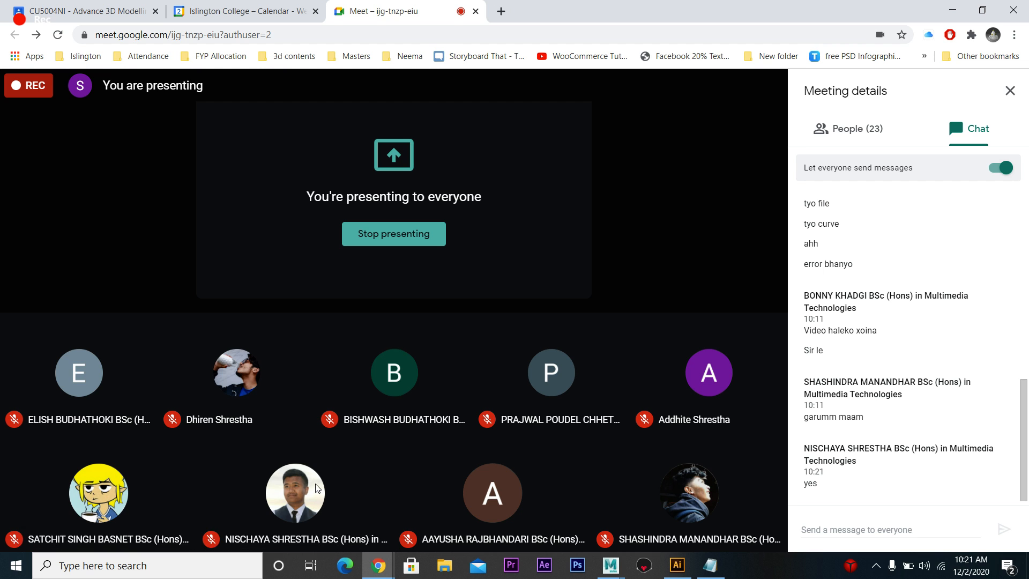
{"action": "left_click", "coordinate": [953, 10]}
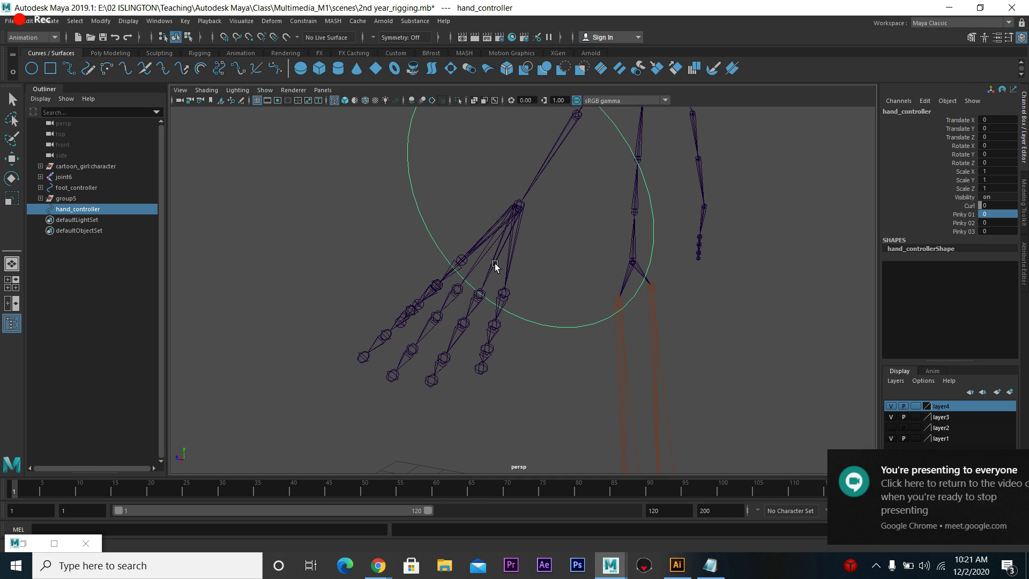
- Restore the Set Driven Key window, select the pinky_02 joint and load it as the driven object
{"action": "left_click", "coordinate": [54, 544]}
{"action": "left_click", "coordinate": [979, 8]}
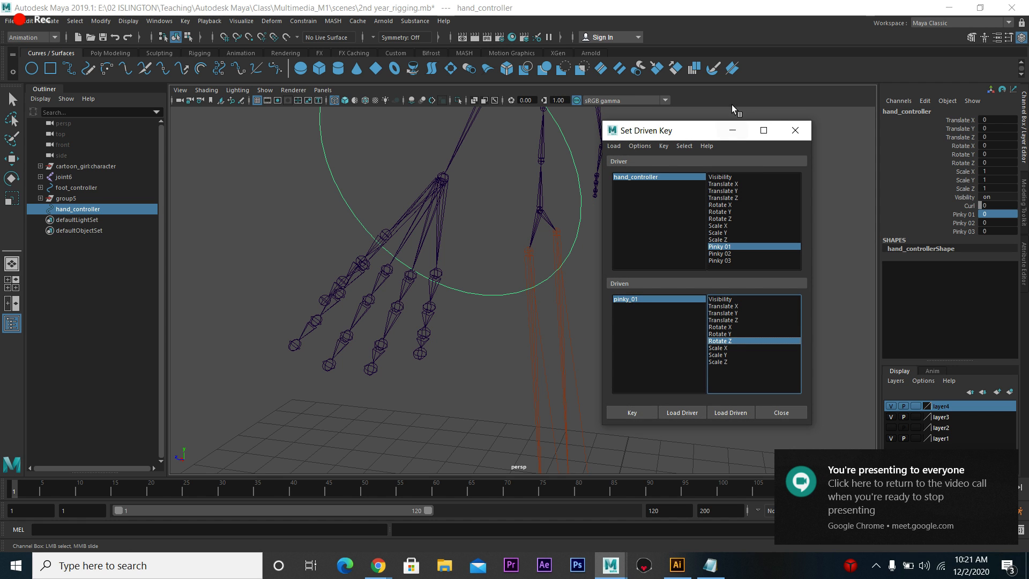
{"action": "left_click_drag", "start_coordinate": [701, 128], "coordinate": [718, 132]}
{"action": "middle_click_drag", "start_coordinate": [462, 313], "coordinate": [428, 314], "text": "alt"}
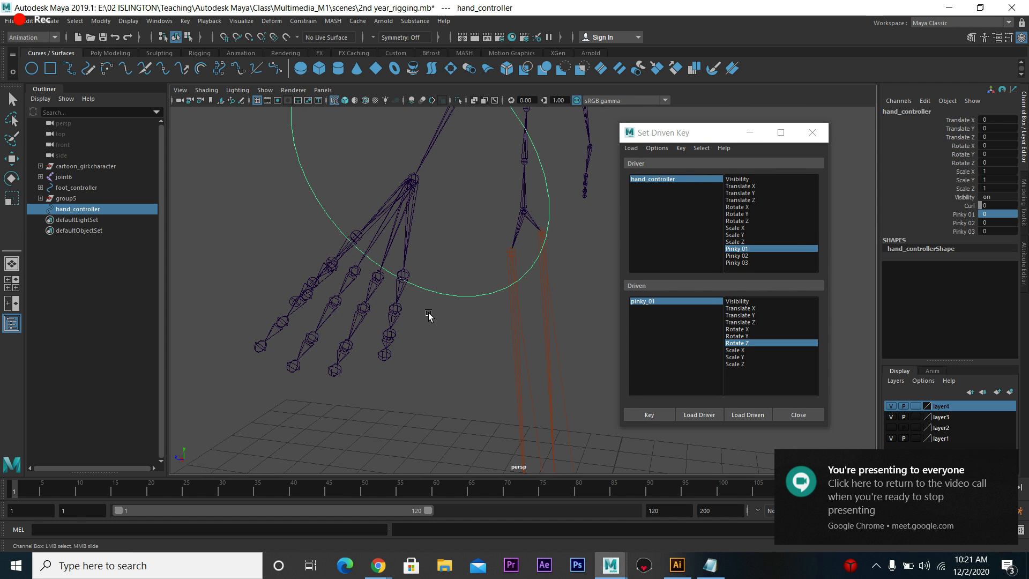
{"action": "left_click", "coordinate": [397, 310]}
{"action": "key", "text": "e"}
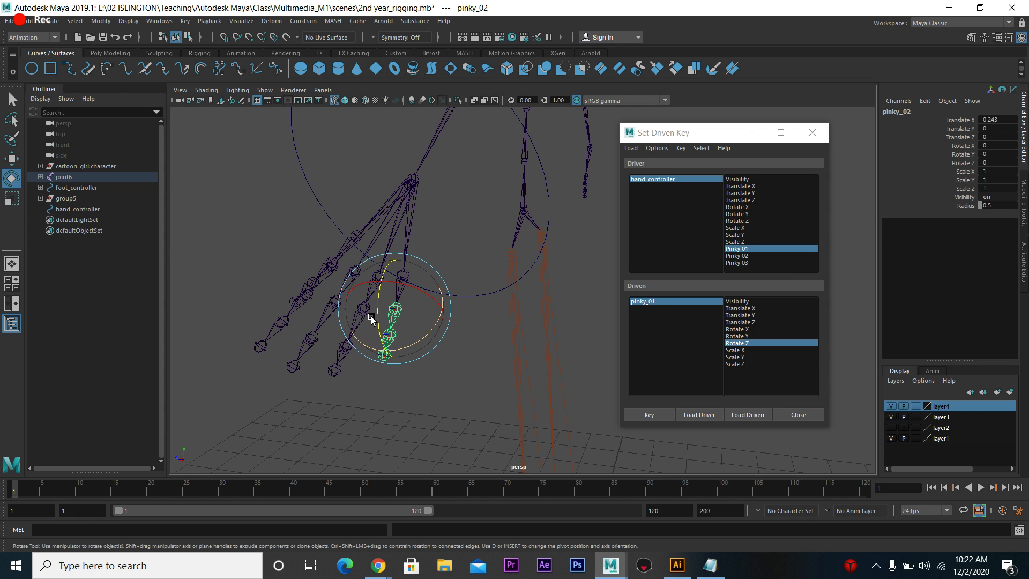
{"action": "left_click", "coordinate": [748, 414]}
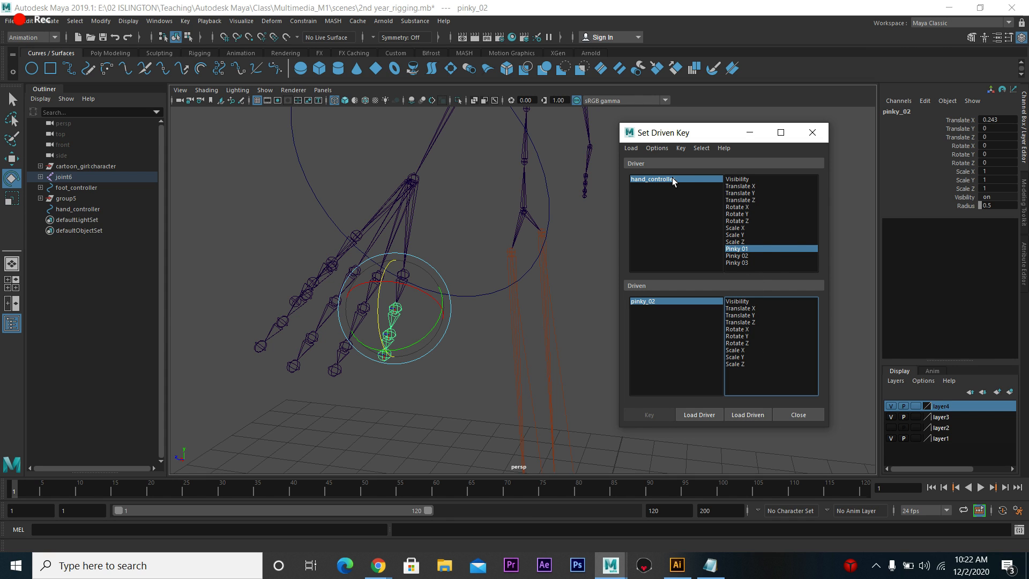
- Pair hand_controller's Pinky 02 with pinky_02's Rotate Z and key their rest pose at 0
{"action": "left_click", "coordinate": [736, 257]}
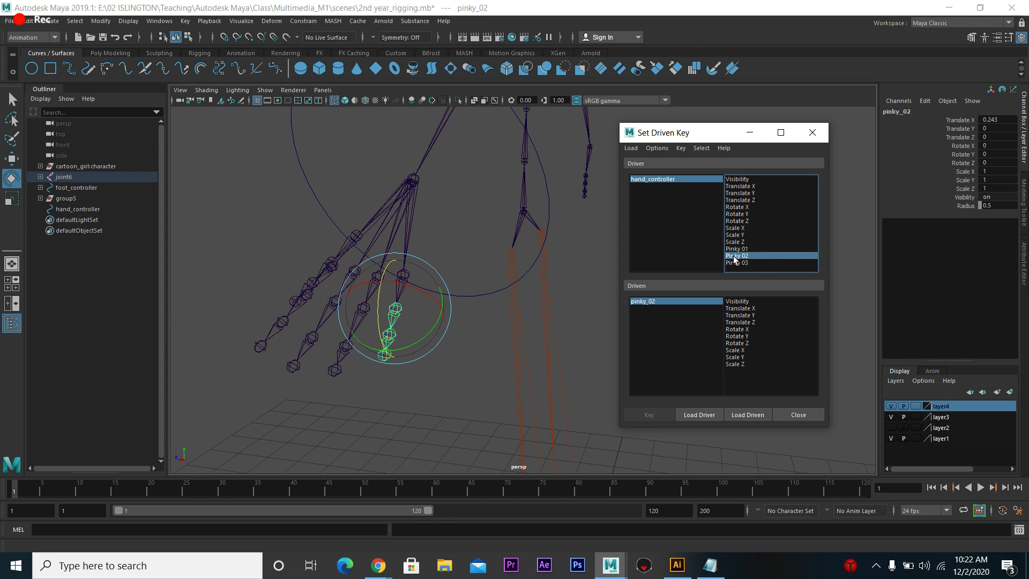
{"action": "left_click", "coordinate": [752, 343]}
{"action": "left_click_drag", "start_coordinate": [382, 282], "coordinate": [379, 332]}
{"action": "key", "text": "ctrl+z"}
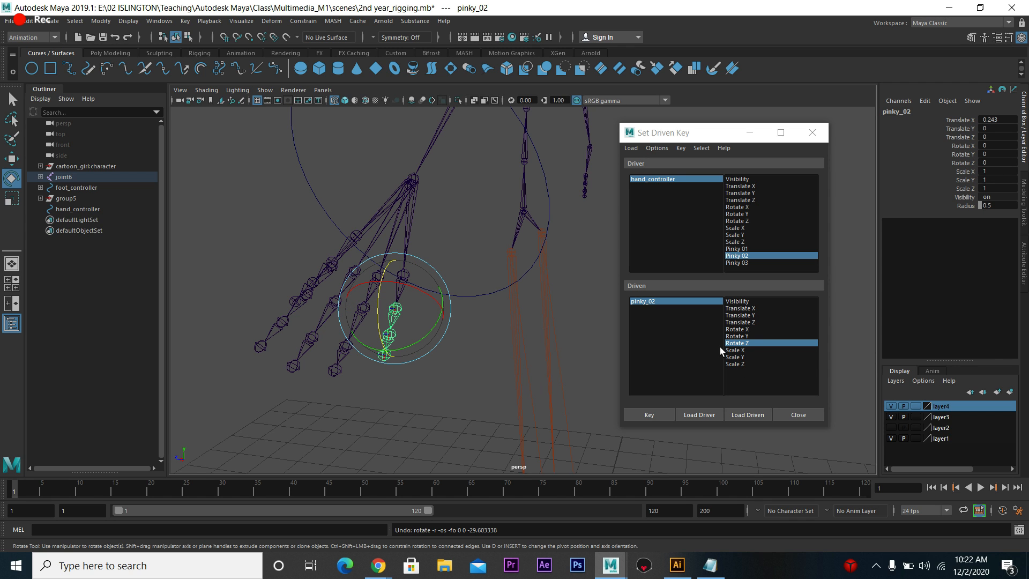
{"action": "left_click", "coordinate": [664, 411]}
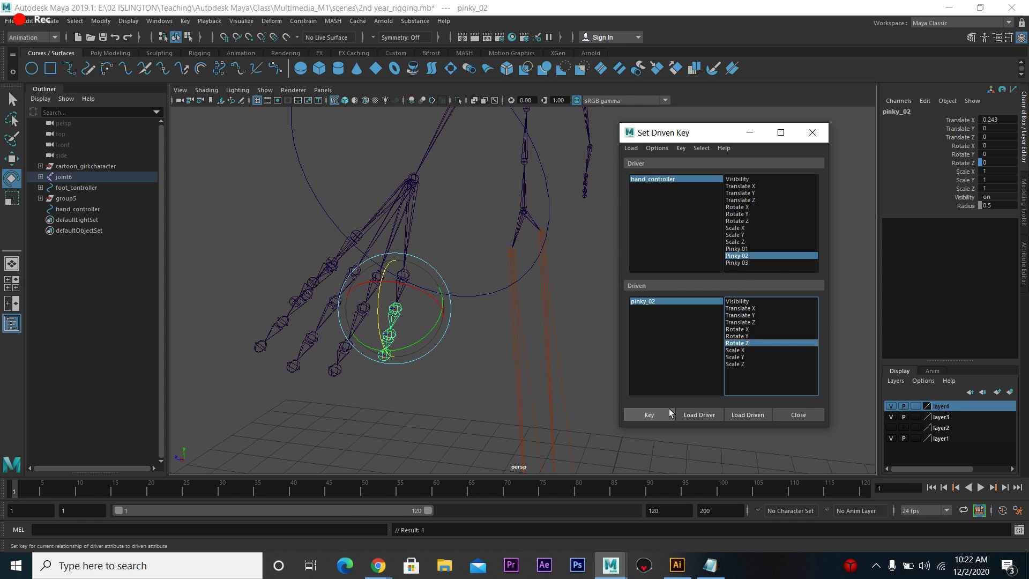
- Set hand_controller's Pinky 02 to 20 and pinky_02's Rotate Z to -90, and key the relationship
{"action": "left_click", "coordinate": [473, 288]}
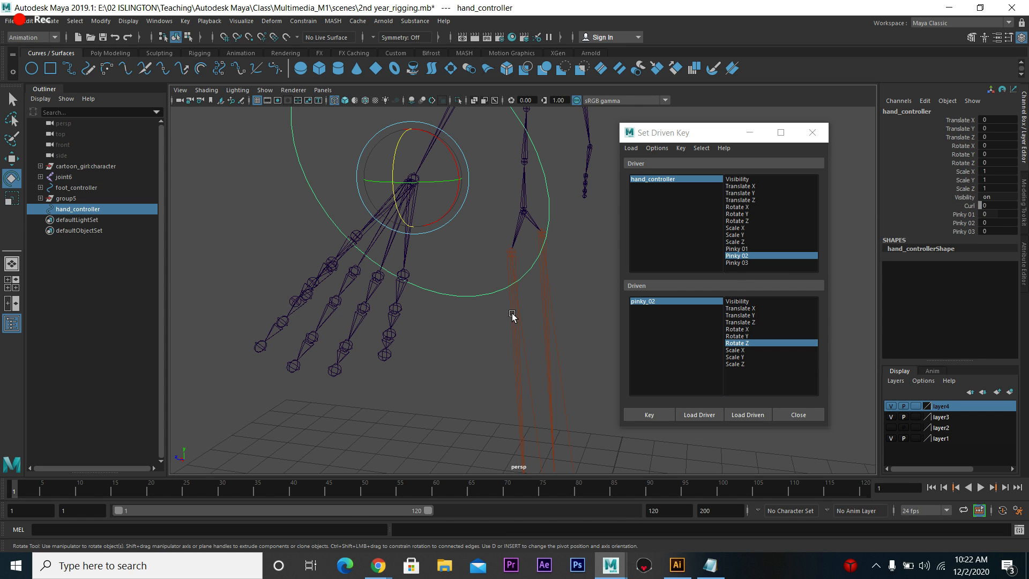
{"action": "left_click", "coordinate": [989, 222]}
{"action": "type", "text": "20"}
{"action": "key", "text": "Return"}
{"action": "left_click", "coordinate": [397, 311]}
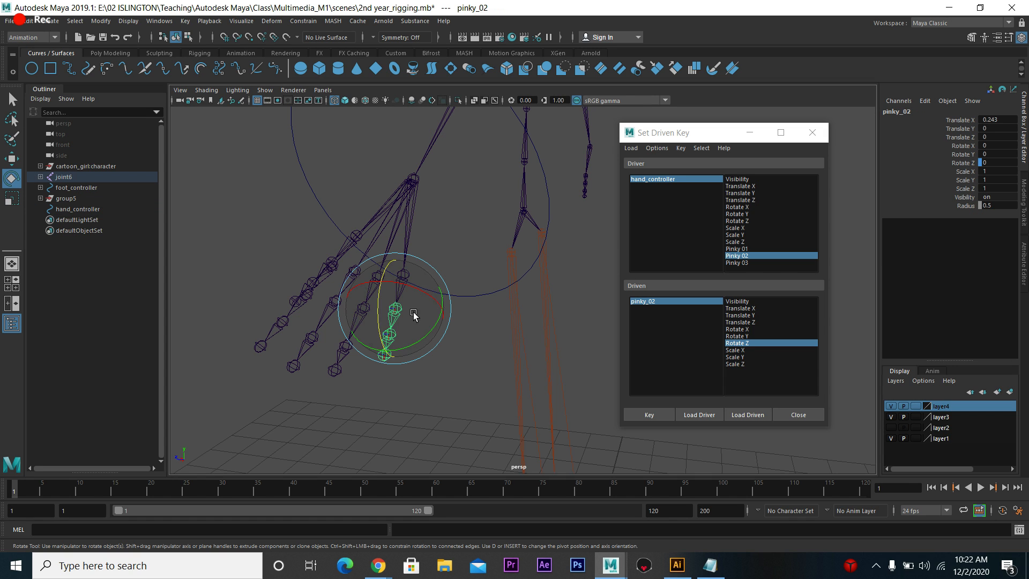
{"action": "left_click", "coordinate": [991, 162]}
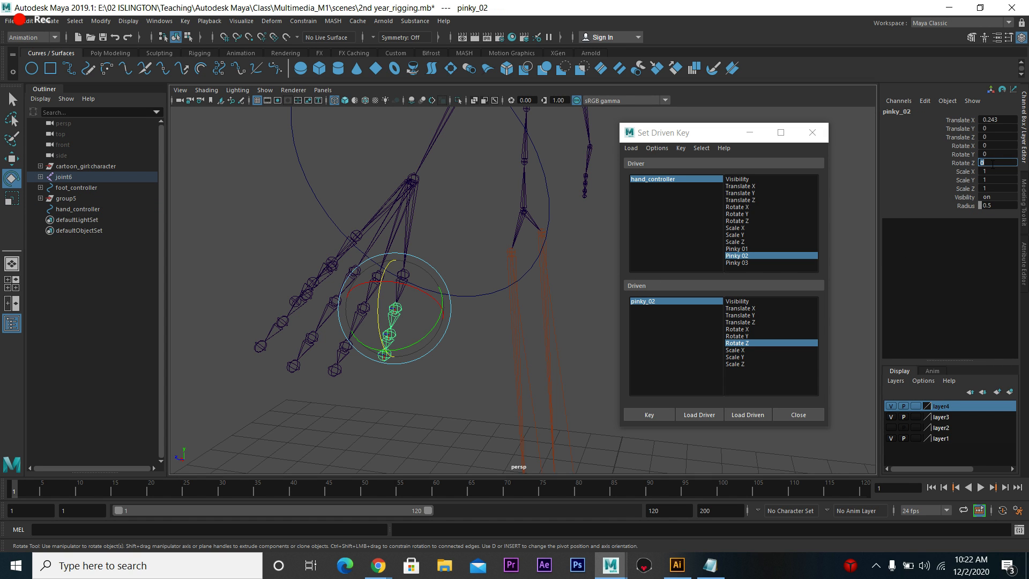
{"action": "type", "text": "-90"}
{"action": "key", "text": "Return"}
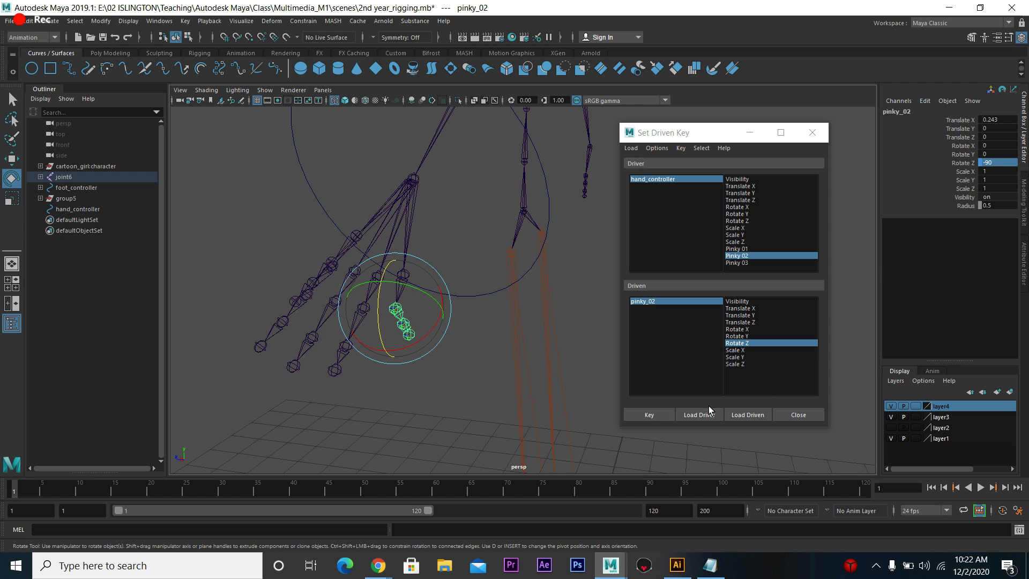
{"action": "left_click", "coordinate": [650, 415]}
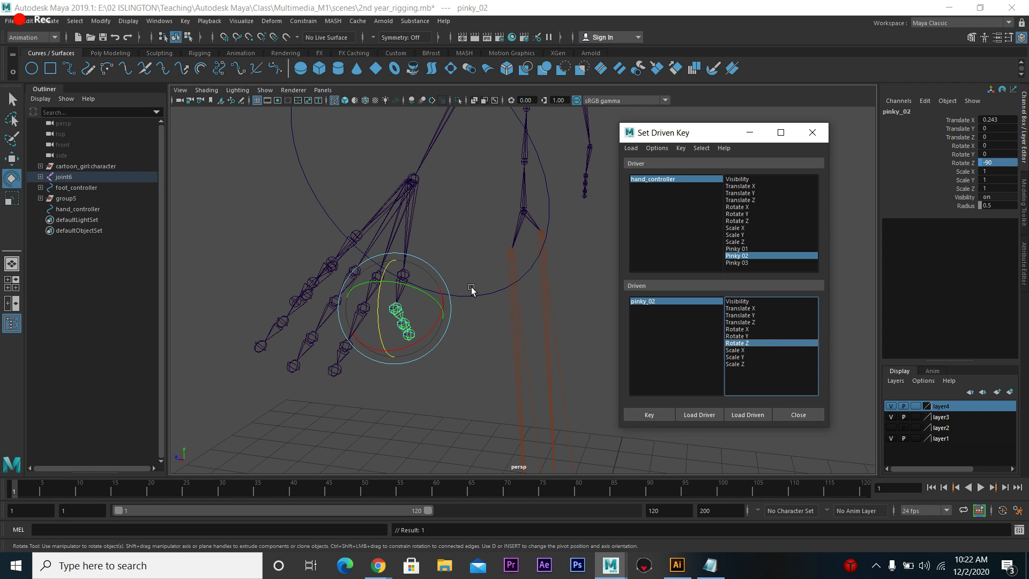
- Set hand_controller's Pinky 02 to -20 and pinky_02's Rotate Z to 20, and key the relationship
{"action": "left_click", "coordinate": [477, 300]}
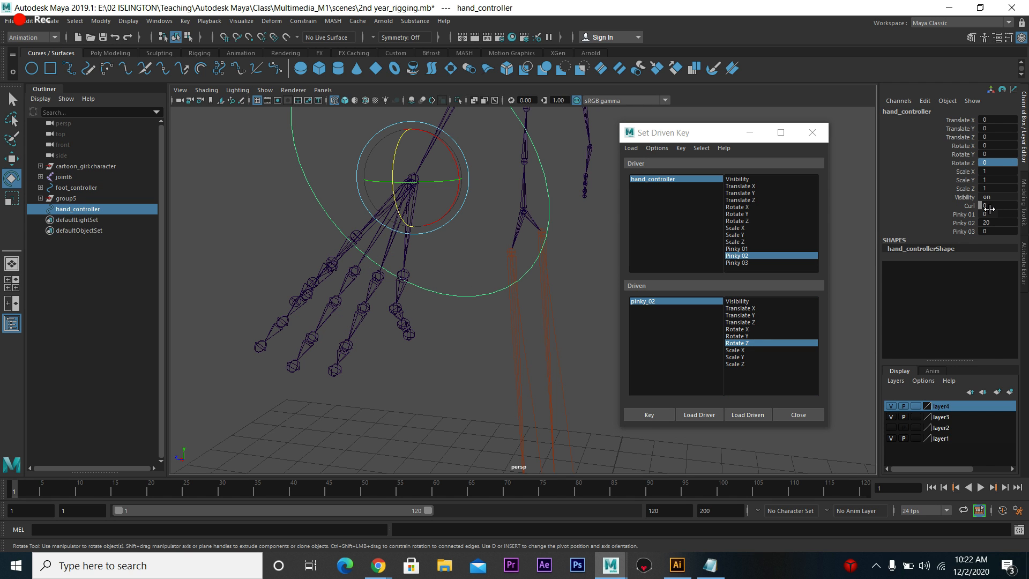
{"action": "double_click", "coordinate": [996, 223]}
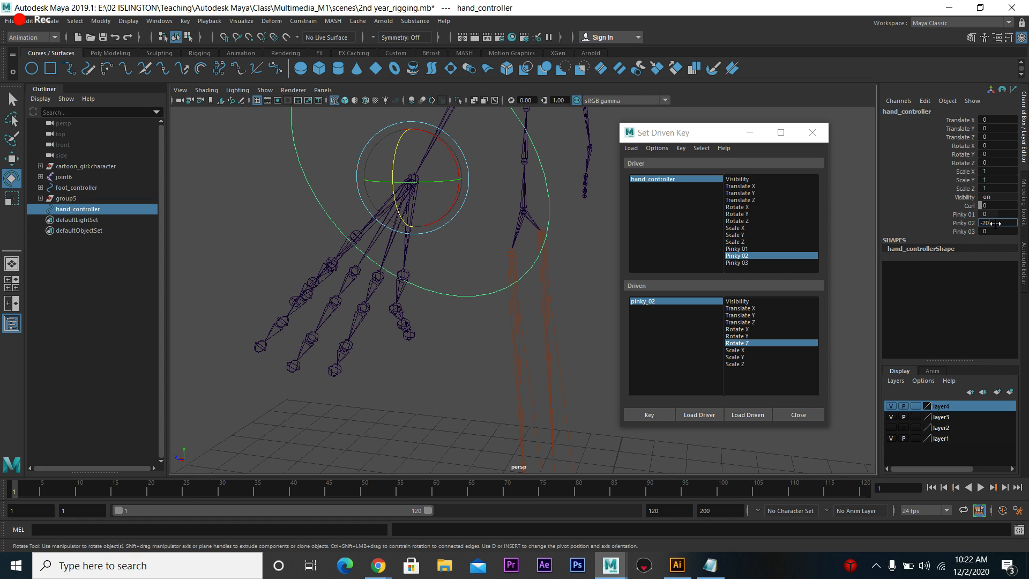
{"action": "key", "text": "Return"}
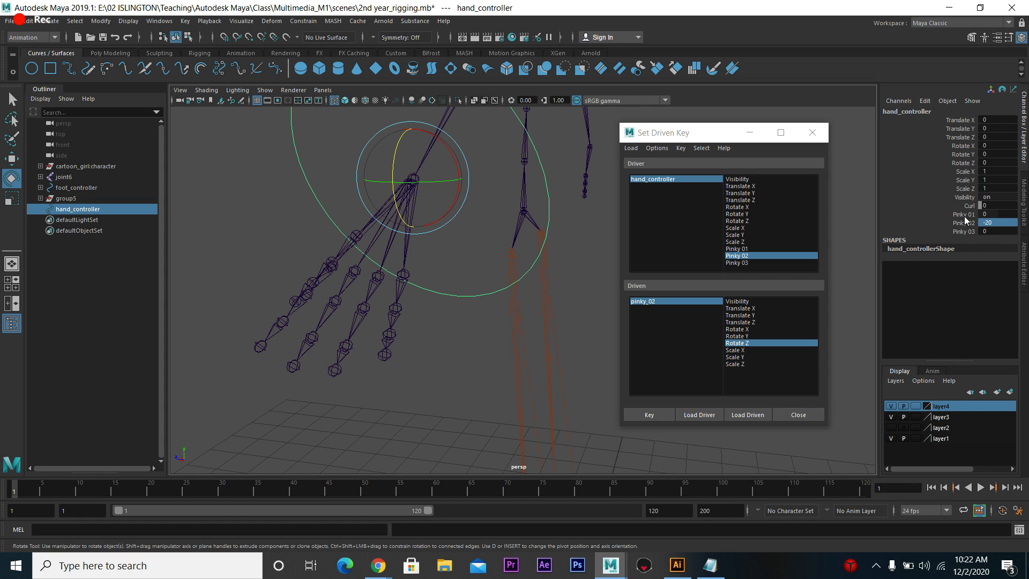
{"action": "left_click", "coordinate": [396, 309]}
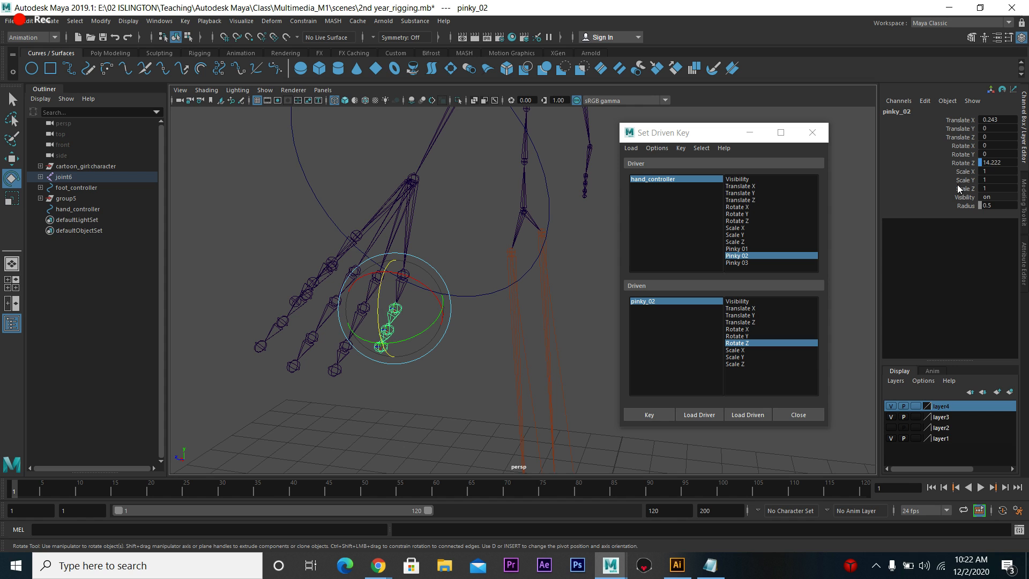
{"action": "double_click", "coordinate": [1007, 163]}
{"action": "type", "text": "20"}
{"action": "key", "text": "Return"}
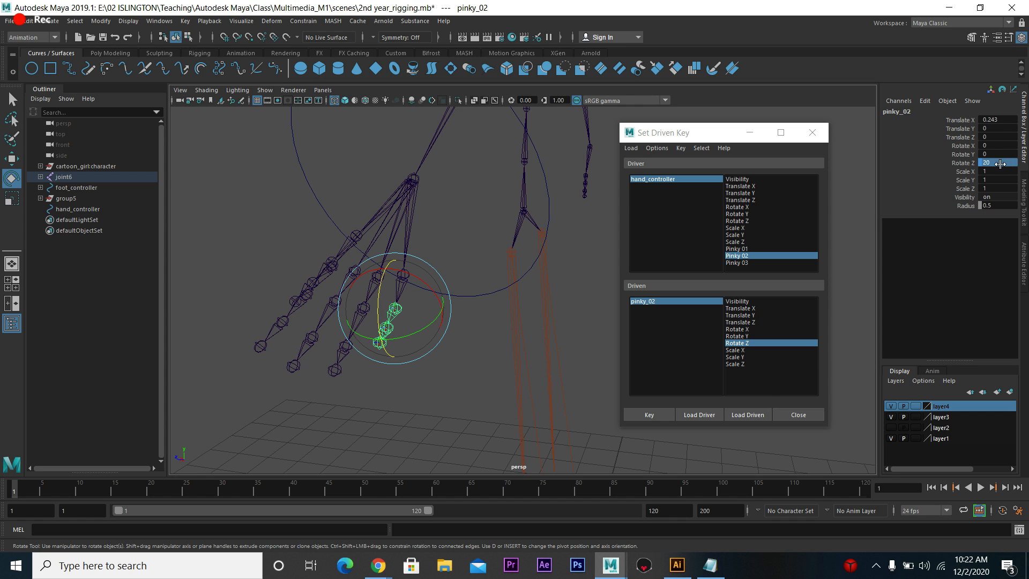
{"action": "left_click", "coordinate": [655, 416]}
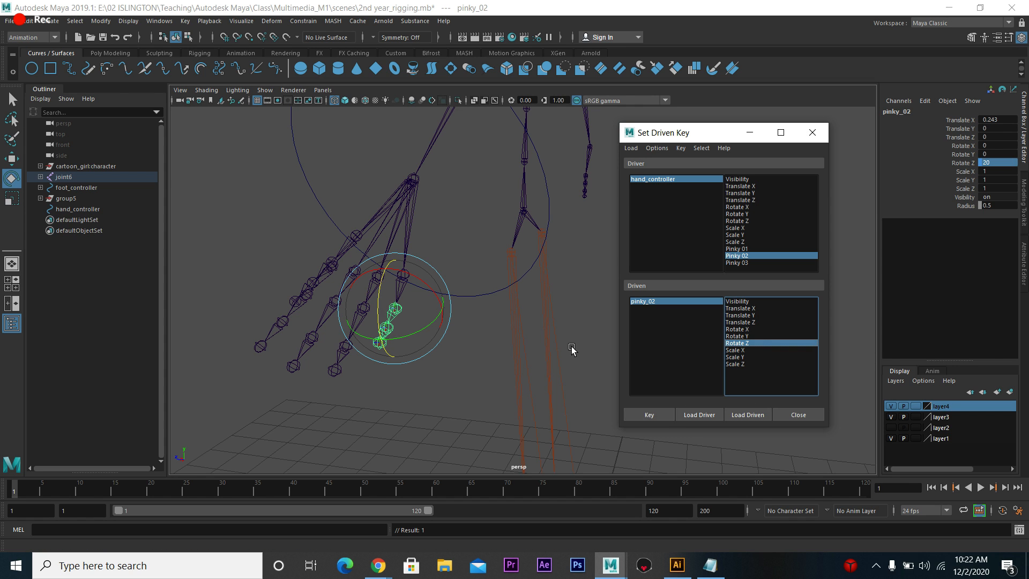
- Scrub hand_controller's Pinky 02 to test the middle joint's bend, and reset the value to 0
{"action": "left_click", "coordinate": [466, 292]}
{"action": "left_click", "coordinate": [968, 223]}
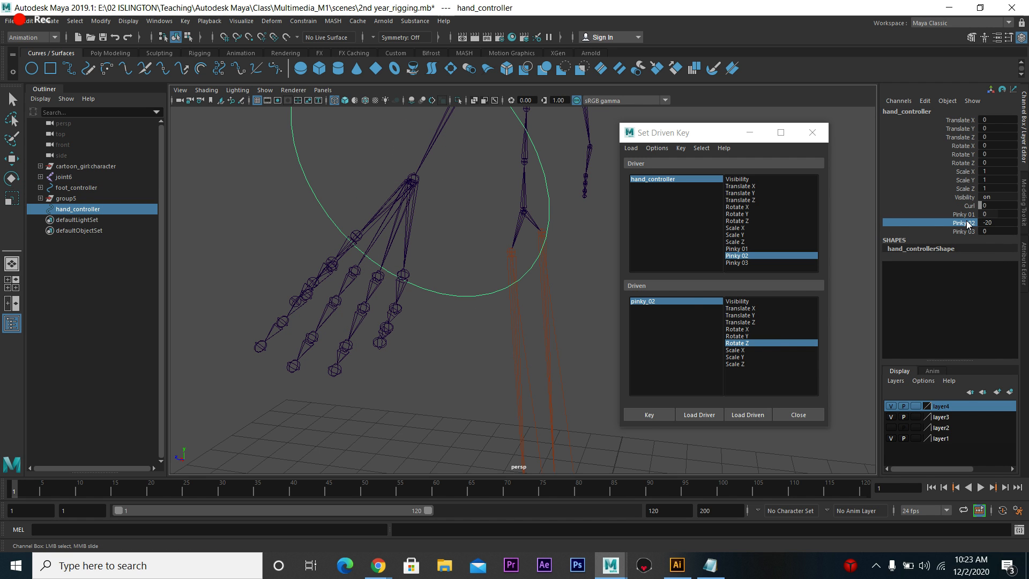
{"action": "middle_click_drag", "start_coordinate": [538, 298], "coordinate": [356, 311]}
{"action": "left_click_drag", "start_coordinate": [356, 311], "coordinate": [410, 348], "text": "alt"}
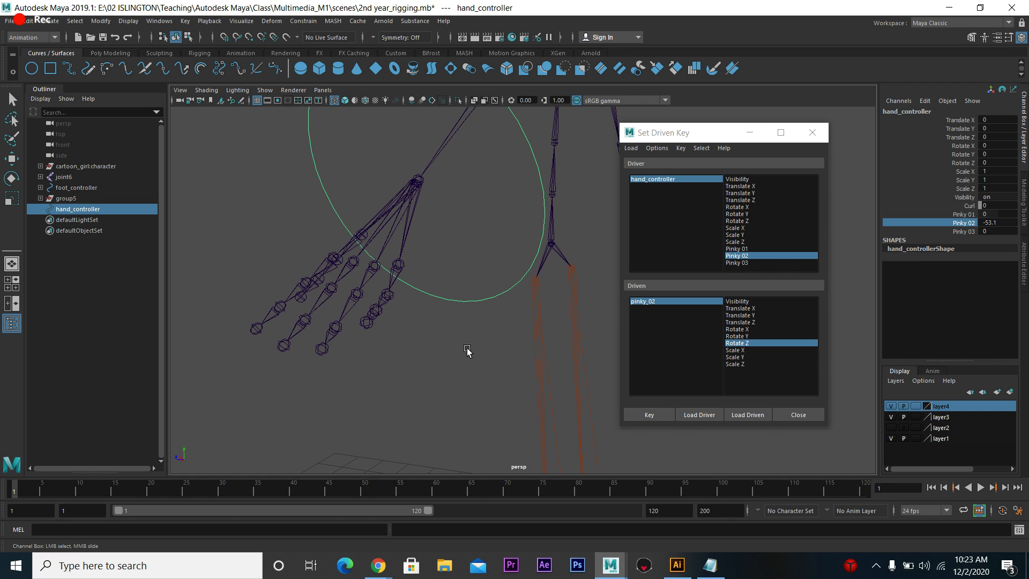
{"action": "middle_click_drag", "start_coordinate": [469, 352], "coordinate": [492, 310]}
{"action": "left_click", "coordinate": [999, 230]}
{"action": "left_click", "coordinate": [998, 222]}
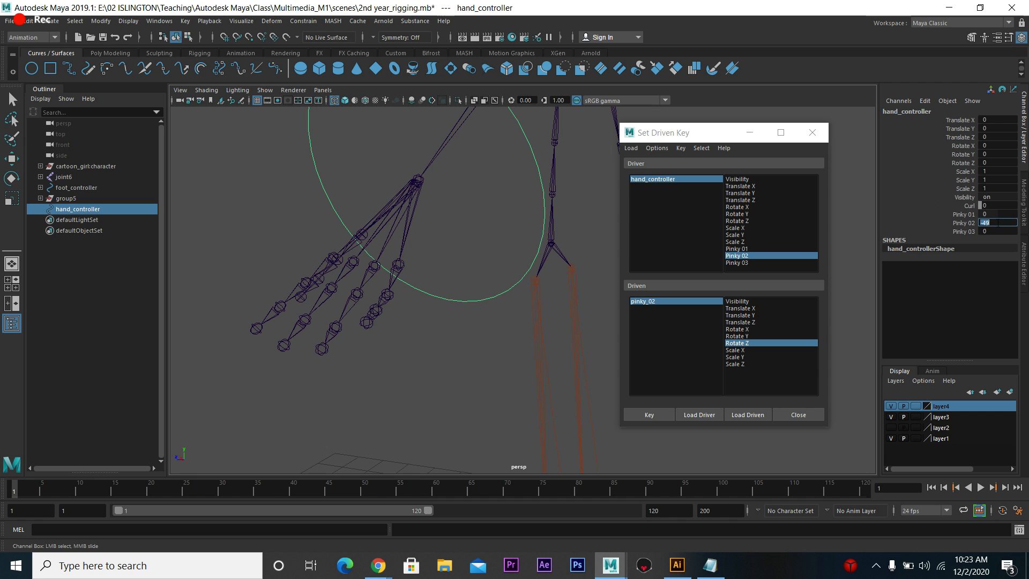
{"action": "type", "text": "0"}
{"action": "key", "text": "Return"}
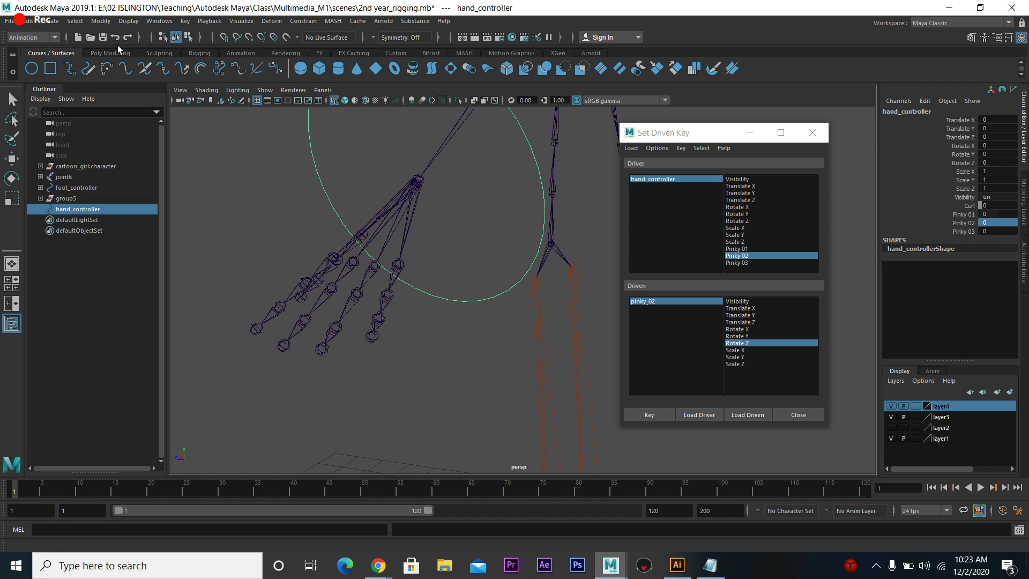
- Edit hand_controller's Pinky02 attribute to have a maximum and a minimum of -20
{"action": "left_click", "coordinate": [101, 21]}
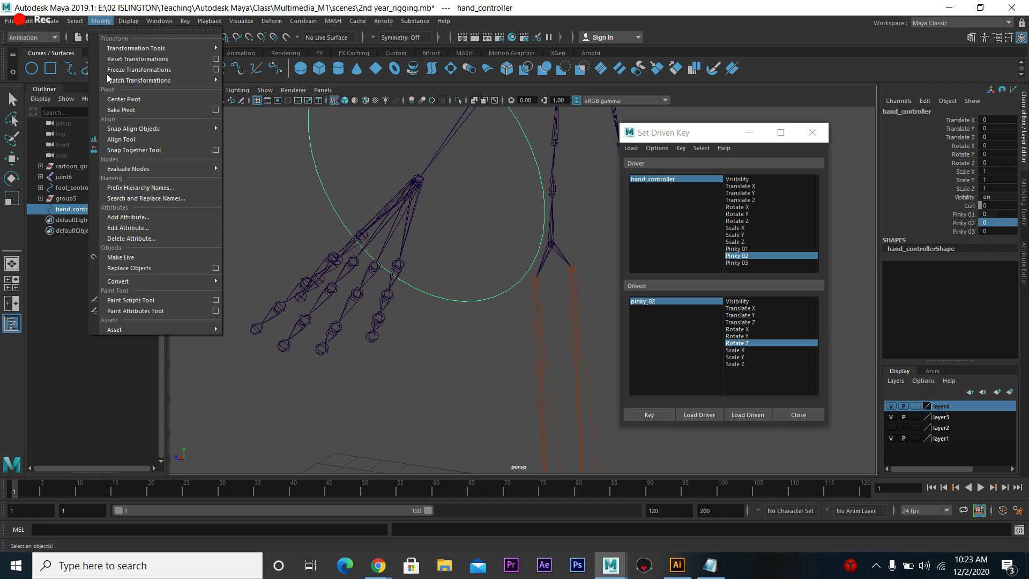
{"action": "left_click", "coordinate": [134, 228]}
{"action": "left_click_drag", "start_coordinate": [609, 139], "coordinate": [580, 153]}
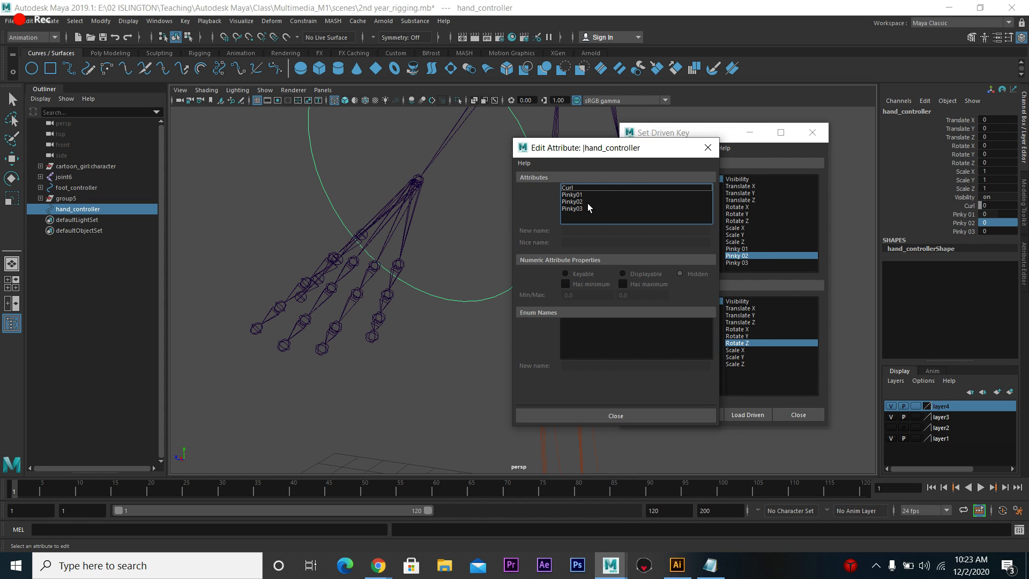
{"action": "left_click", "coordinate": [587, 202]}
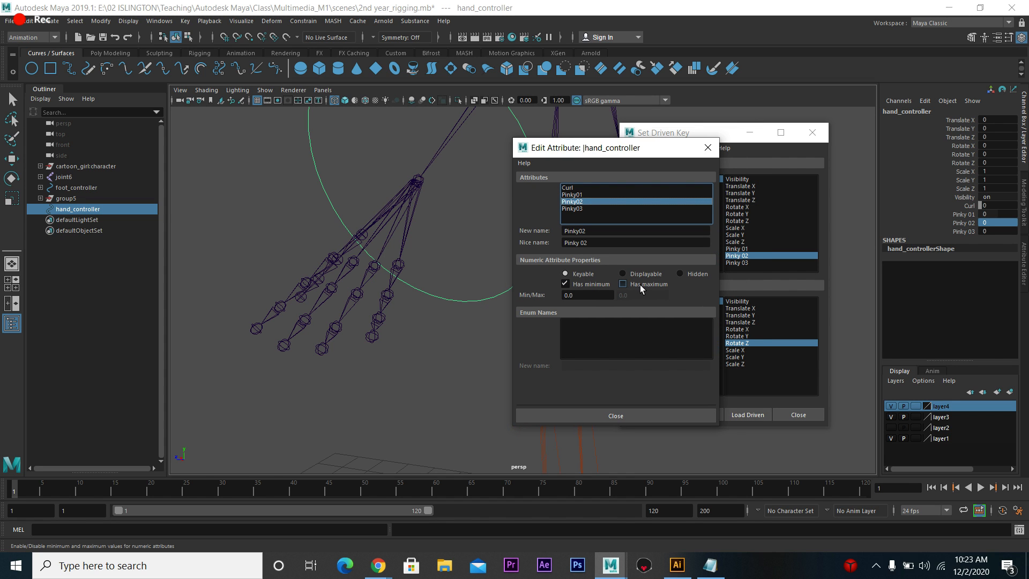
{"action": "left_click", "coordinate": [640, 285]}
{"action": "left_click", "coordinate": [588, 296]}
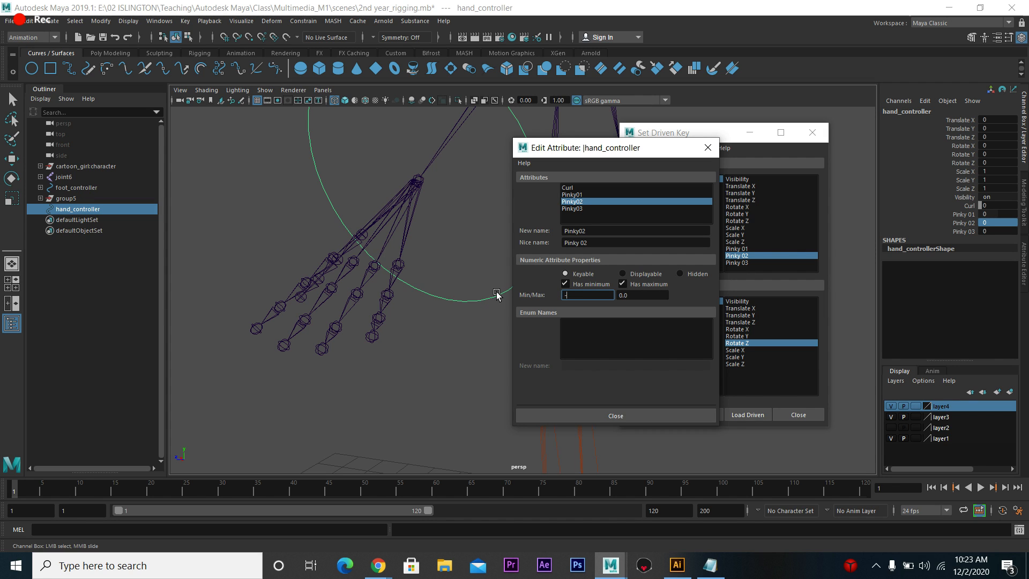
{"action": "type", "text": "-20"}
{"action": "key", "text": "Tab"}
{"action": "left_click", "coordinate": [582, 416]}
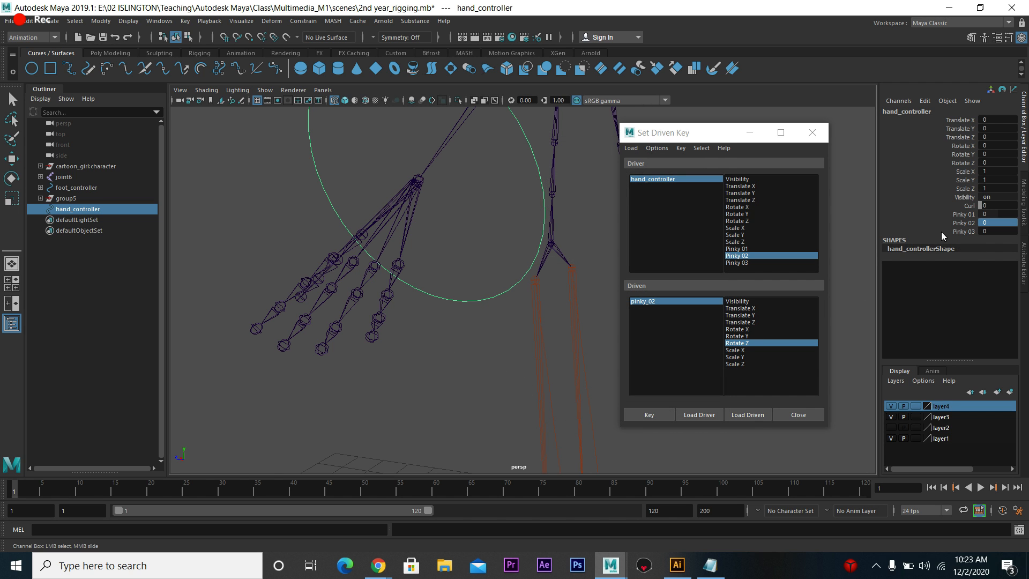
- Minimize the Set Driven Key window, scrub Pinky 01 and Pinky 02 together and Pinky 02 alone to test the bend, and undo the changes
{"action": "left_click", "coordinate": [953, 223]}
{"action": "left_click", "coordinate": [749, 132]}
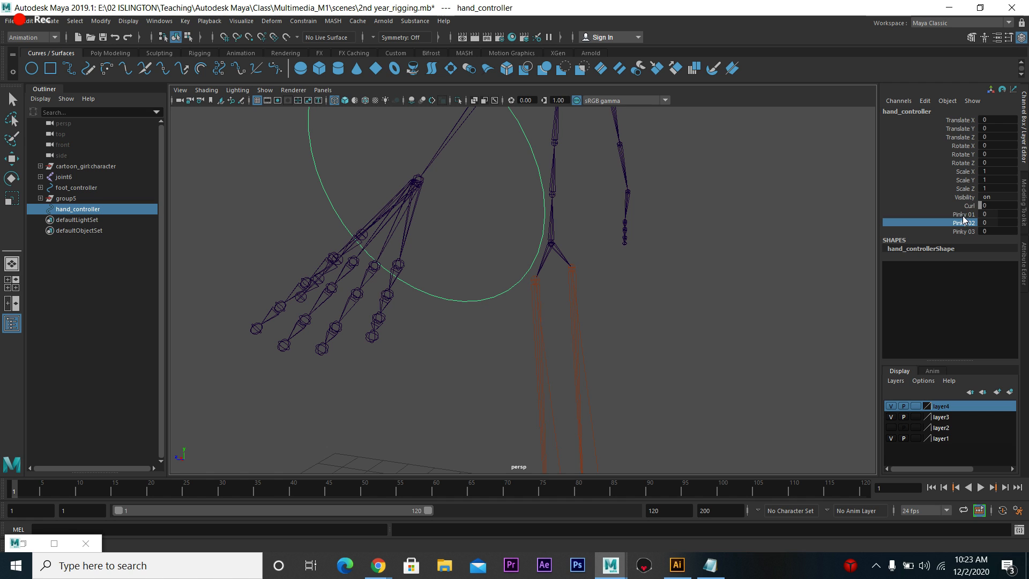
{"action": "left_click", "coordinate": [965, 214]}
{"action": "left_click", "coordinate": [964, 223], "text": "shift"}
{"action": "middle_click_drag", "start_coordinate": [674, 242], "coordinate": [695, 206]}
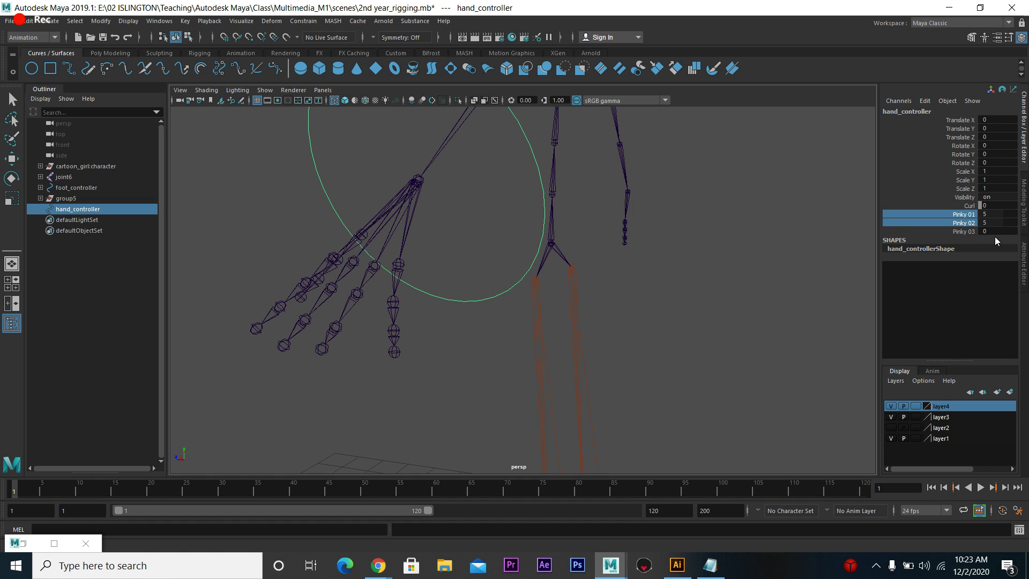
{"action": "left_click", "coordinate": [964, 222]}
{"action": "middle_click_drag", "start_coordinate": [793, 253], "coordinate": [823, 257]}
{"action": "key", "text": "ctrl+z"}
{"action": "key", "text": "ctrl+z"}
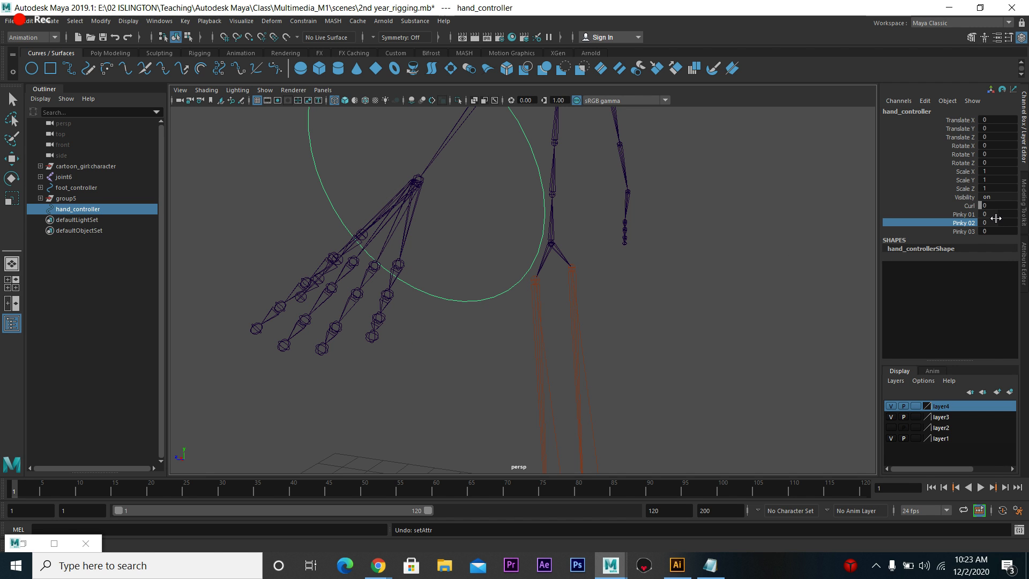
- Frame the pinky_03 joint, restore the Set Driven Key window beside the hand and clear the selection
{"action": "left_click", "coordinate": [386, 328]}
{"action": "key", "text": "e"}
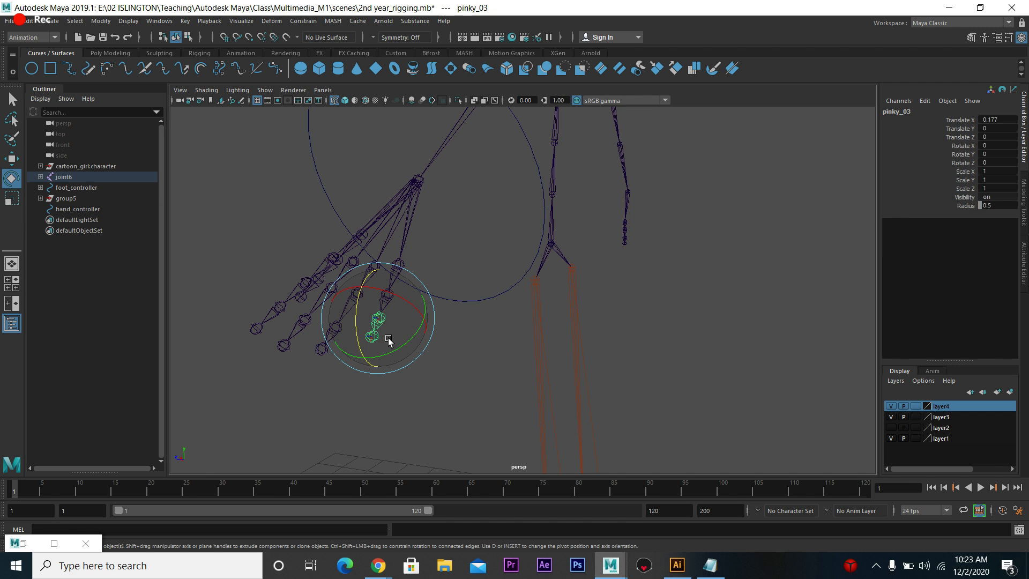
{"action": "middle_click_drag", "start_coordinate": [499, 327], "coordinate": [433, 350], "text": "alt"}
{"action": "left_click", "coordinate": [30, 544]}
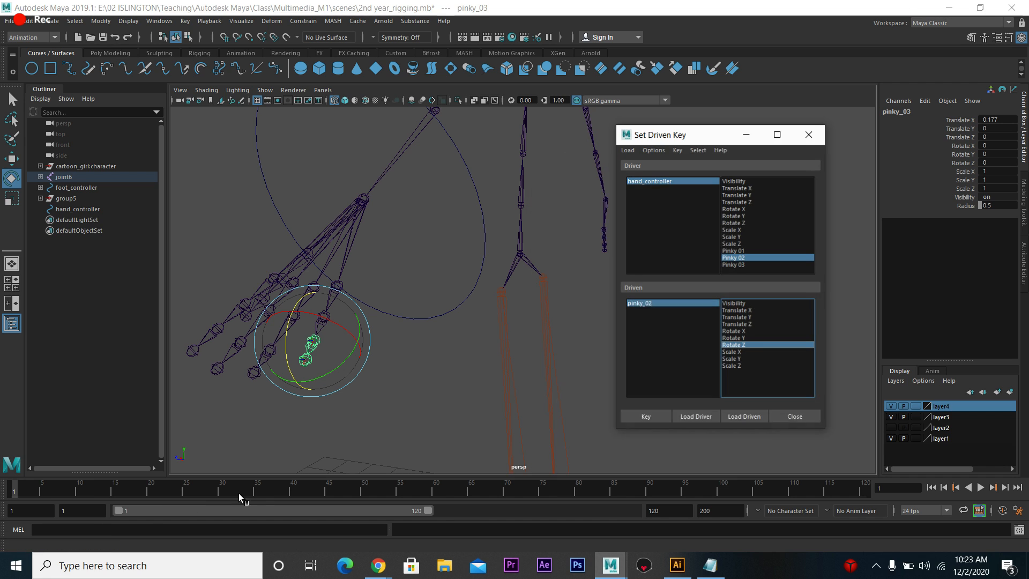
{"action": "left_click_drag", "start_coordinate": [713, 133], "coordinate": [726, 132]}
{"action": "left_click", "coordinate": [586, 292]}
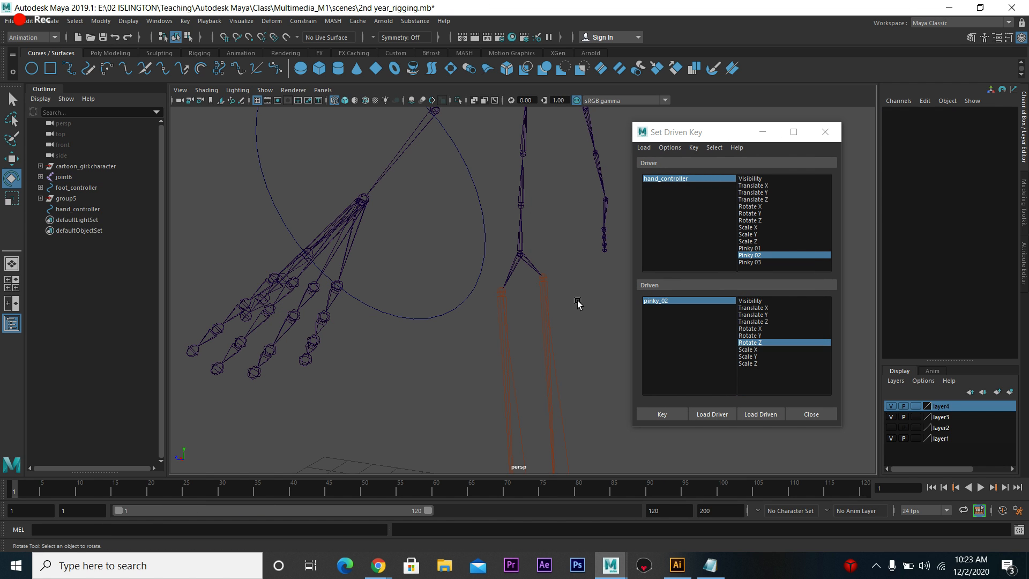
- Check the workflow notes in Notepad, then load hand_controller as driver with Pinky 03 chosen and pinky_03 as the driven object
{"action": "left_click", "coordinate": [710, 565]}
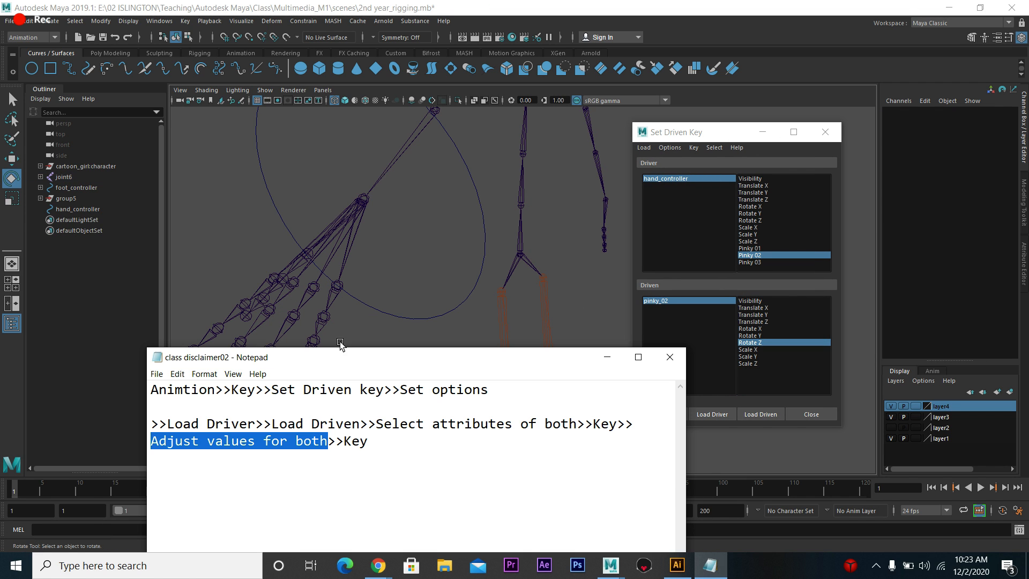
{"action": "left_click", "coordinate": [372, 304]}
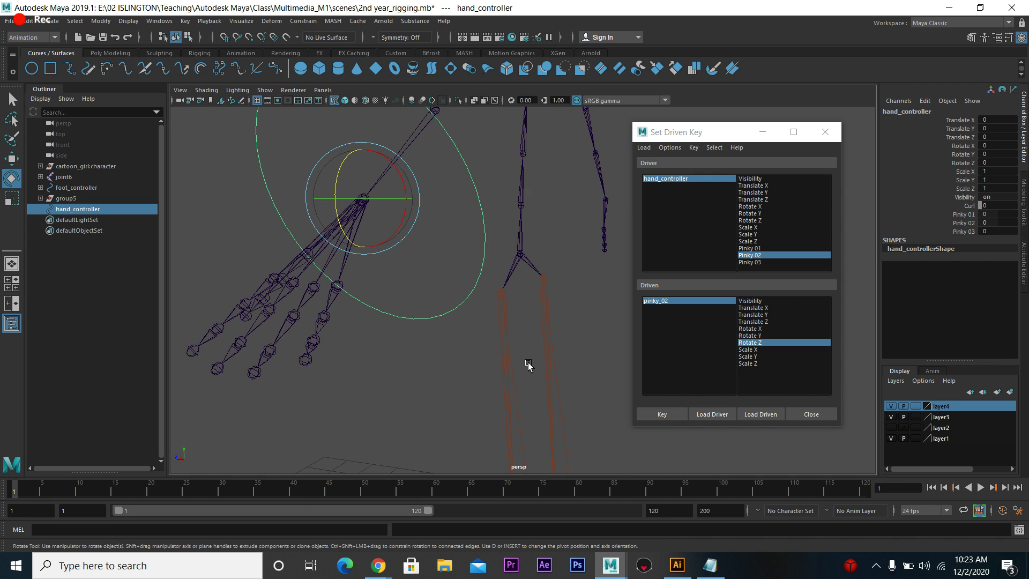
{"action": "left_click", "coordinate": [710, 414]}
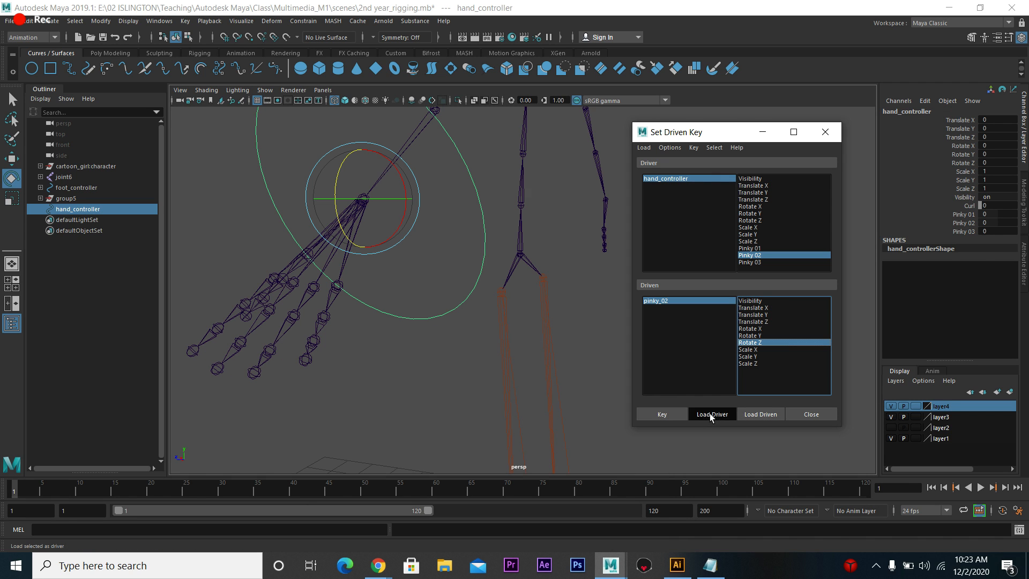
{"action": "left_click", "coordinate": [316, 341]}
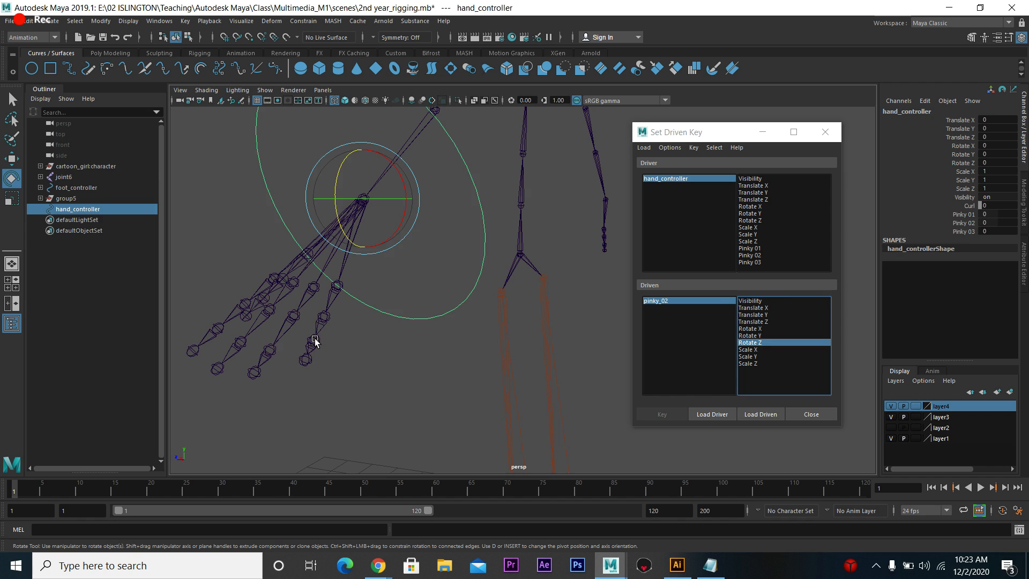
{"action": "left_click", "coordinate": [761, 415]}
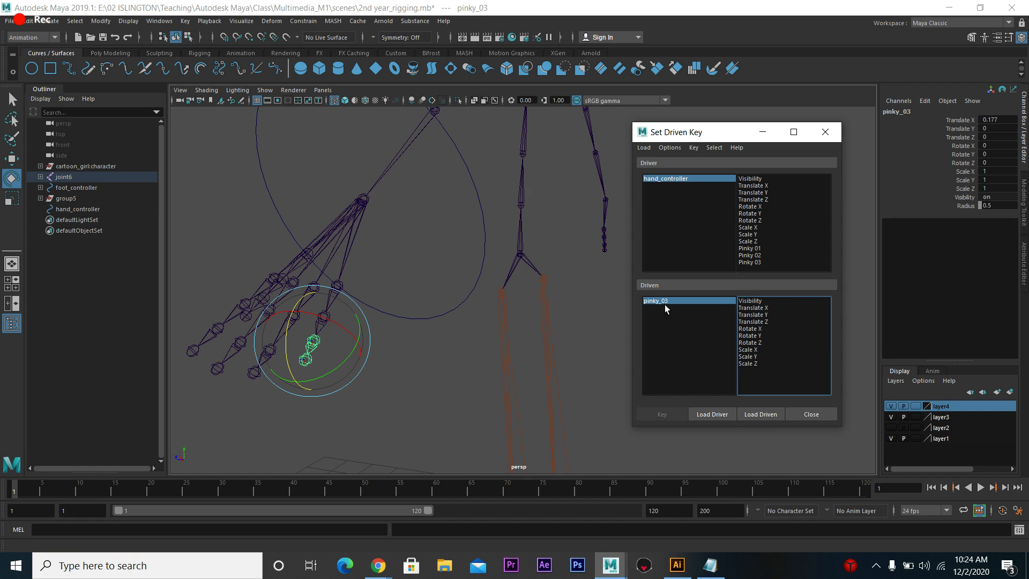
{"action": "left_click", "coordinate": [752, 263]}
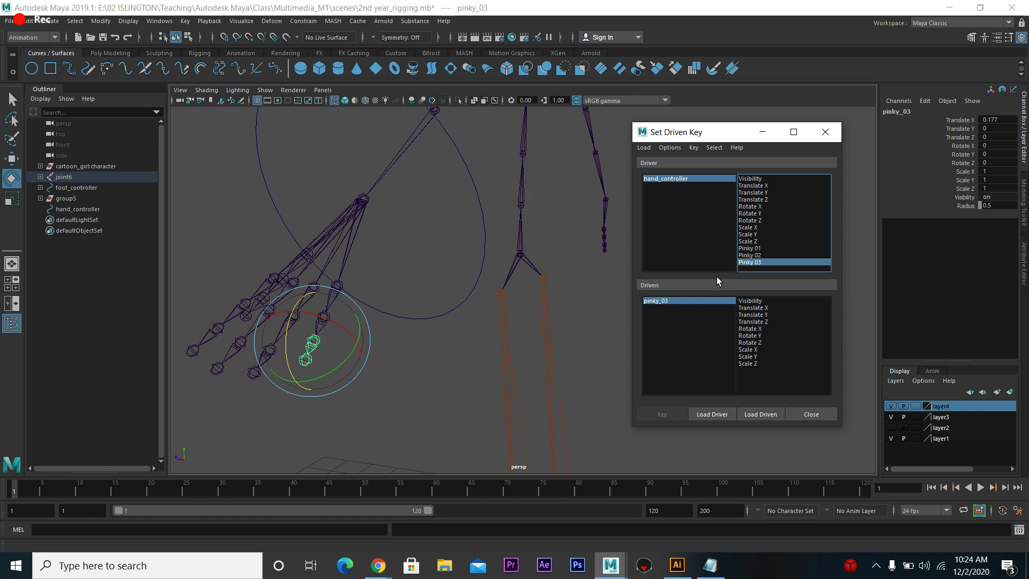
- Choose pinky_03's Rotate Z as the driven channel for Pinky 03 and key the neutral pose
{"action": "left_click", "coordinate": [770, 347]}
{"action": "left_click", "coordinate": [766, 342]}
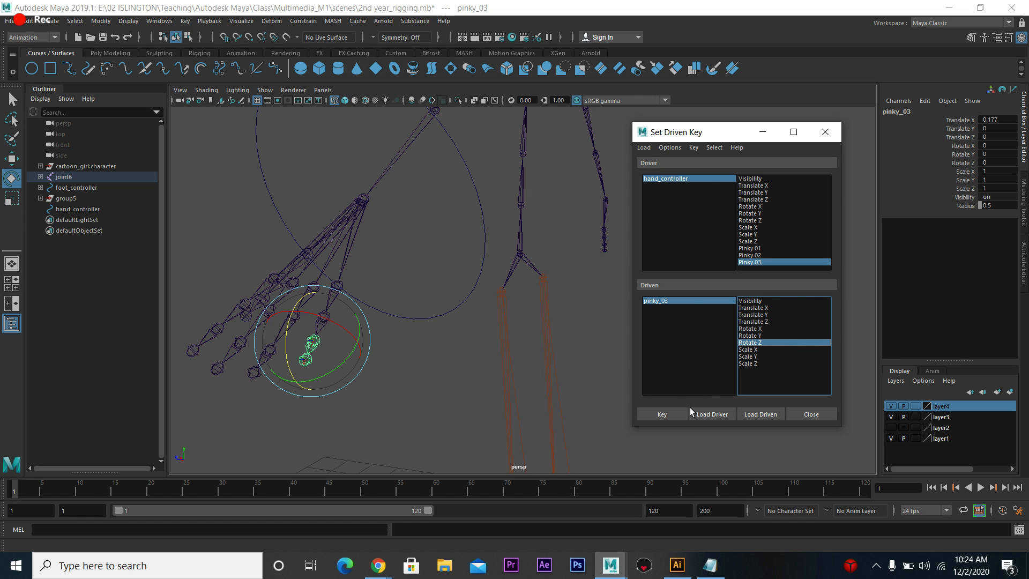
{"action": "left_click", "coordinate": [670, 414]}
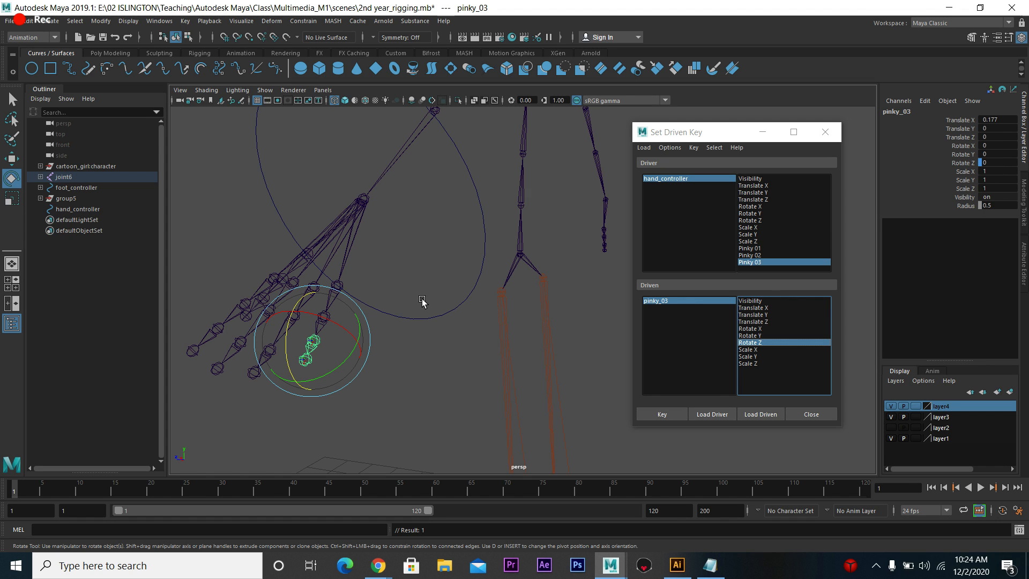
- Minimize the Set Driven Key window and set hand_controller's Pinky 03 attribute to 20
{"action": "left_click_drag", "start_coordinate": [423, 299], "coordinate": [434, 347]}
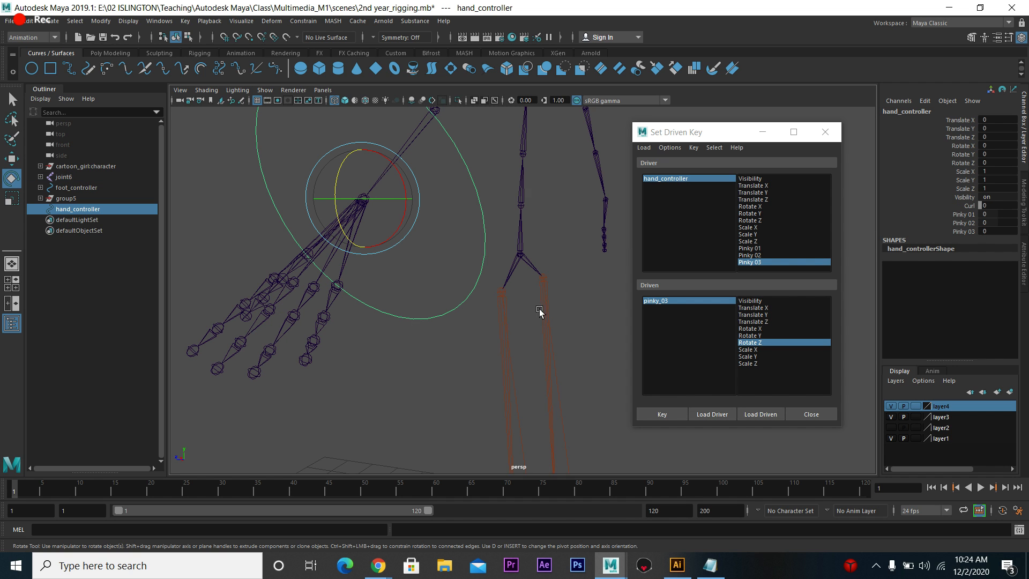
{"action": "left_click", "coordinate": [762, 131]}
{"action": "left_click", "coordinate": [993, 230]}
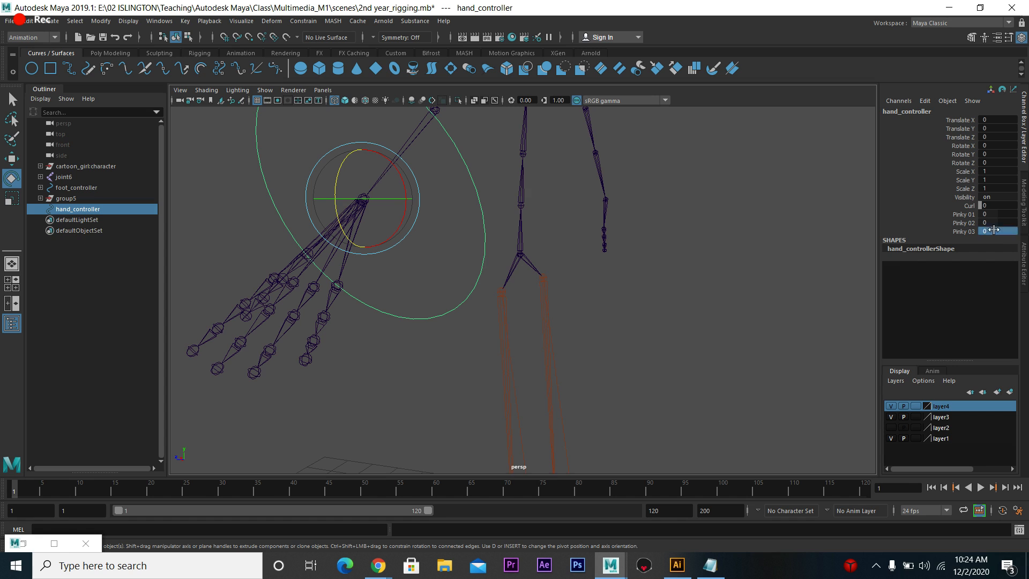
{"action": "left_click", "coordinate": [993, 231]}
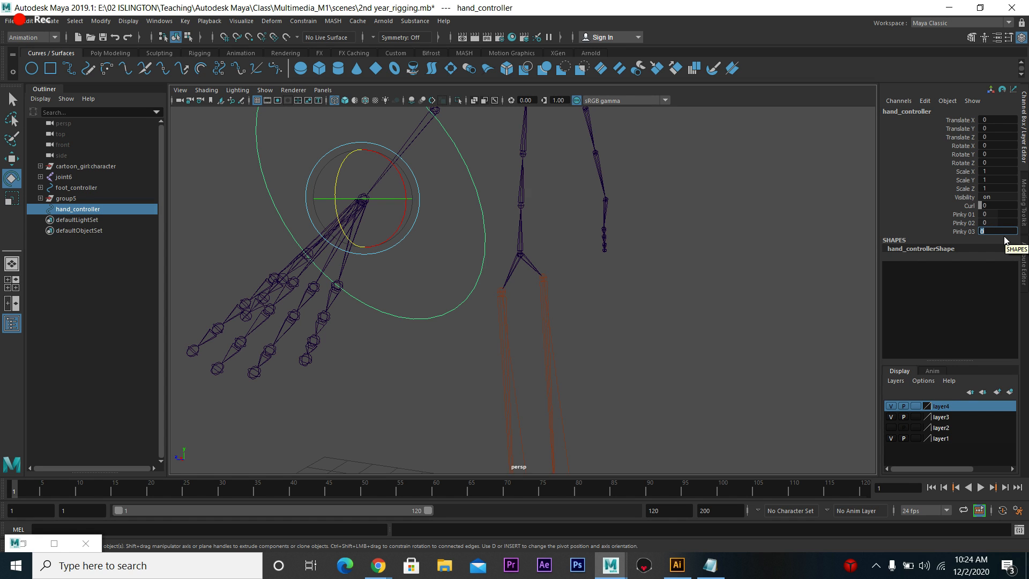
{"action": "type", "text": "20"}
{"action": "key", "text": "Return"}
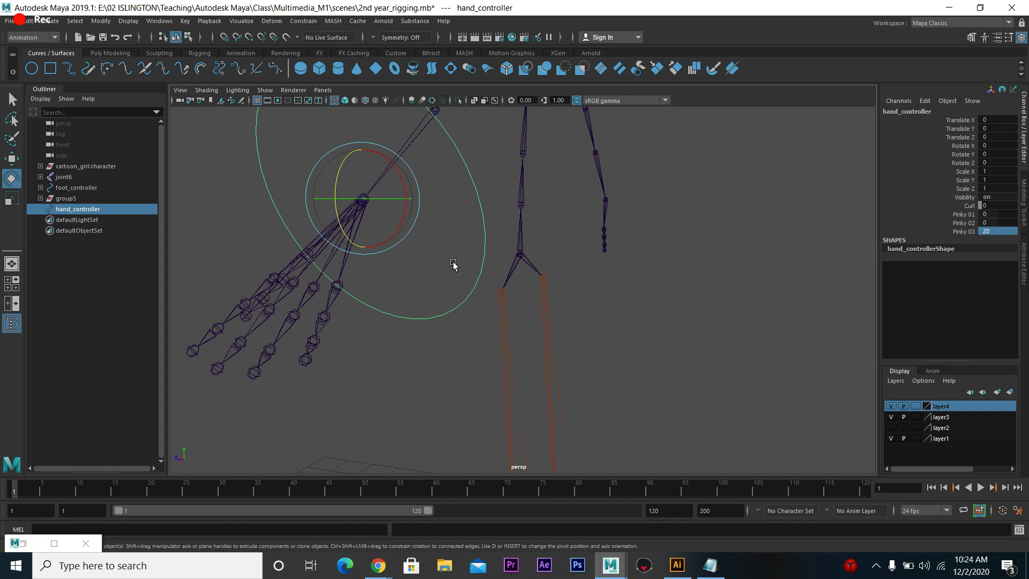
- Set the pinky_03 joint's Rotate Z to -90 and record it as a driven key
{"action": "left_click", "coordinate": [312, 343]}
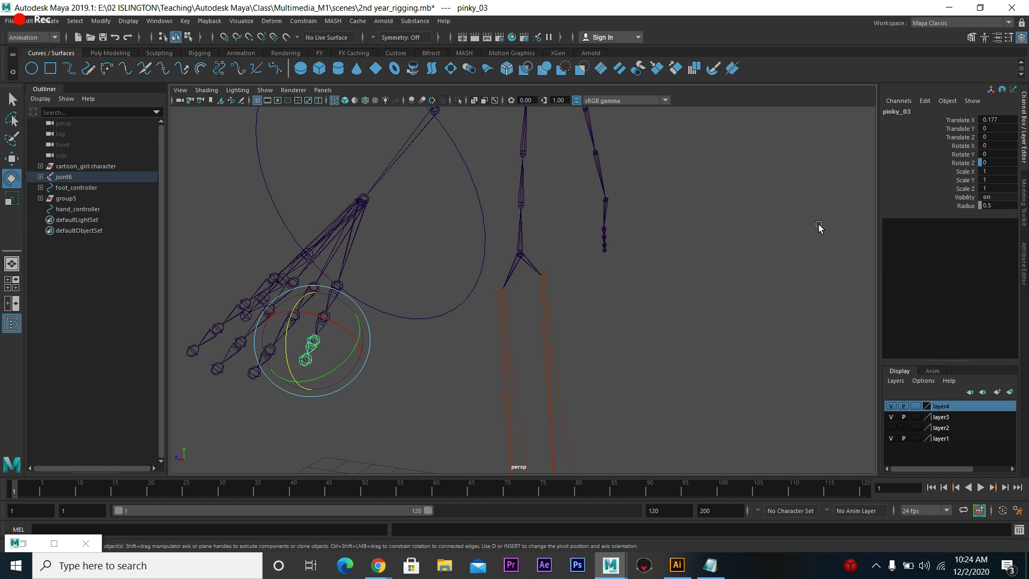
{"action": "left_click", "coordinate": [1004, 162]}
{"action": "type", "text": "-90"}
{"action": "key", "text": "Return"}
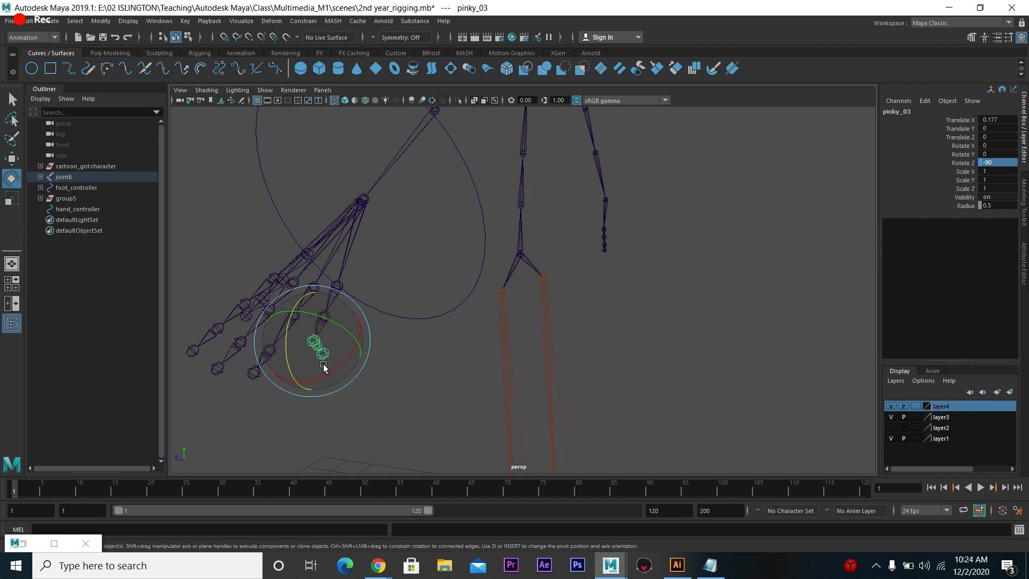
{"action": "left_click", "coordinate": [34, 545]}
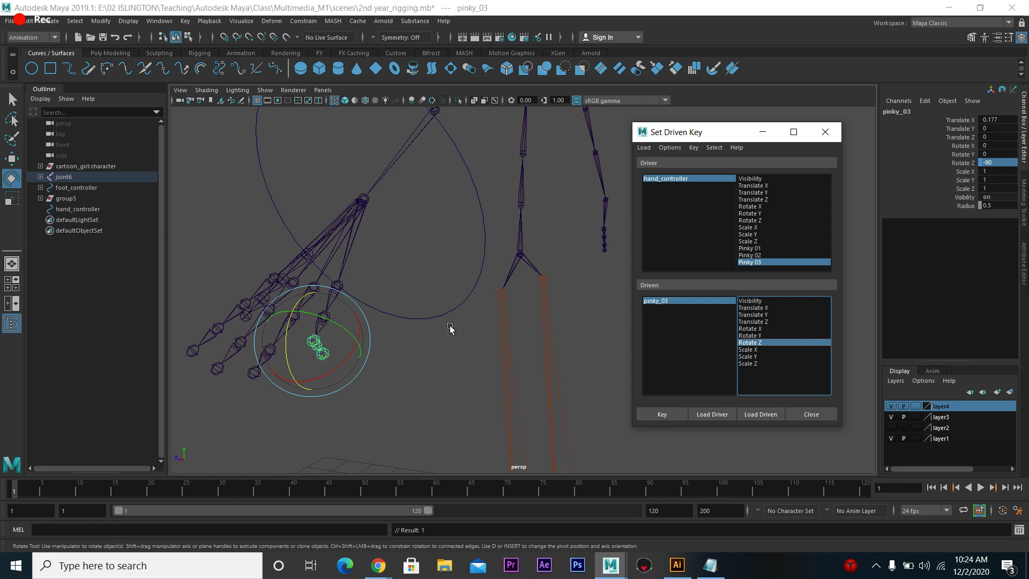
{"action": "left_click", "coordinate": [662, 414]}
- Minimize the Set Driven Key window again and set hand_controller's Pinky 03 attribute to -20
{"action": "left_click", "coordinate": [763, 131]}
{"action": "left_click_drag", "start_coordinate": [419, 289], "coordinate": [443, 330]}
{"action": "left_click", "coordinate": [999, 231]}
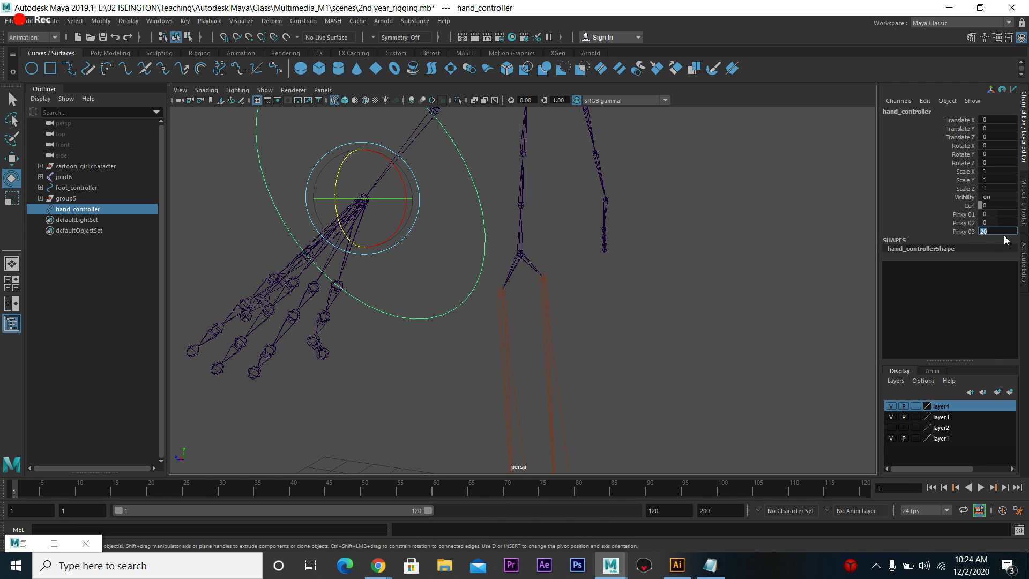
{"action": "type", "text": "-2"}
- Set the pinky_03 joint's Rotate Z to 20 and record it as a driven key
{"action": "left_click", "coordinate": [320, 342]}
{"action": "left_click", "coordinate": [991, 163]}
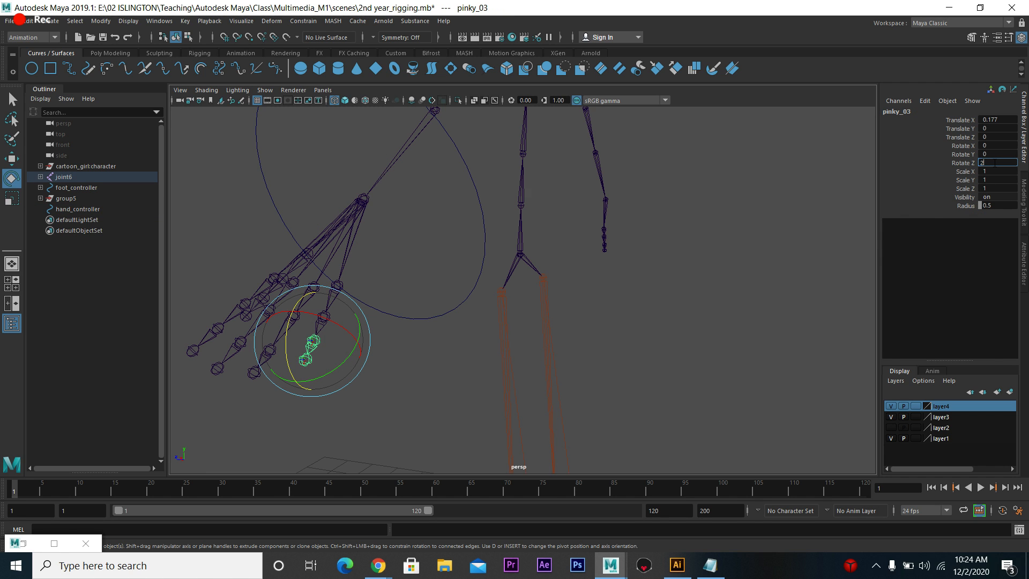
{"action": "key", "text": "Return"}
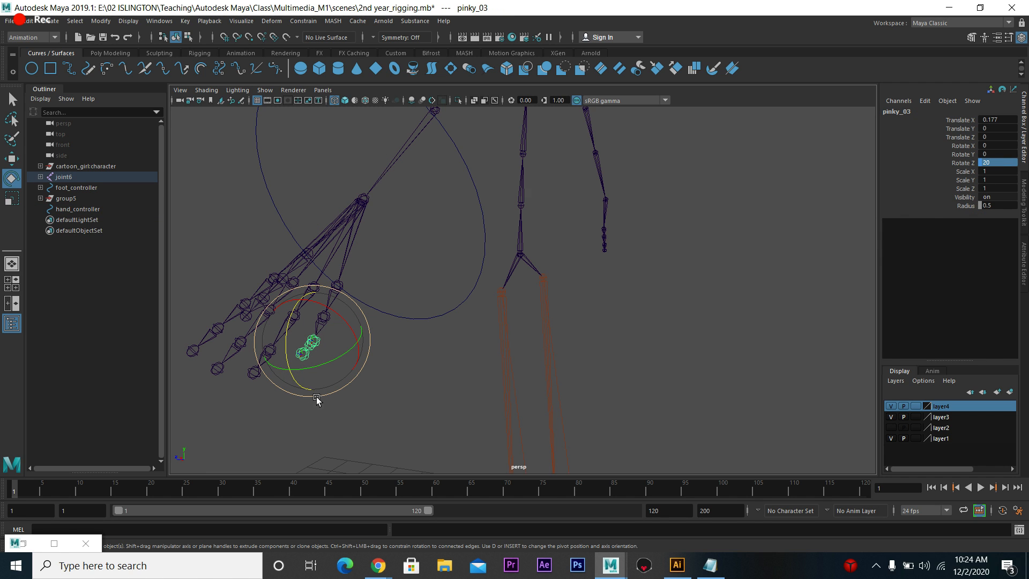
{"action": "double_click", "coordinate": [35, 538]}
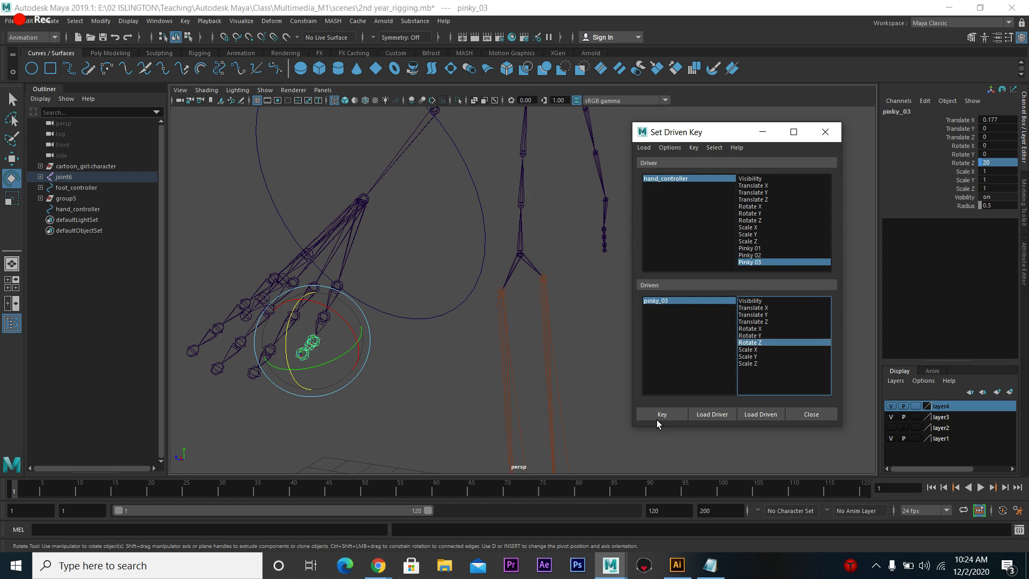
{"action": "left_click", "coordinate": [662, 415]}
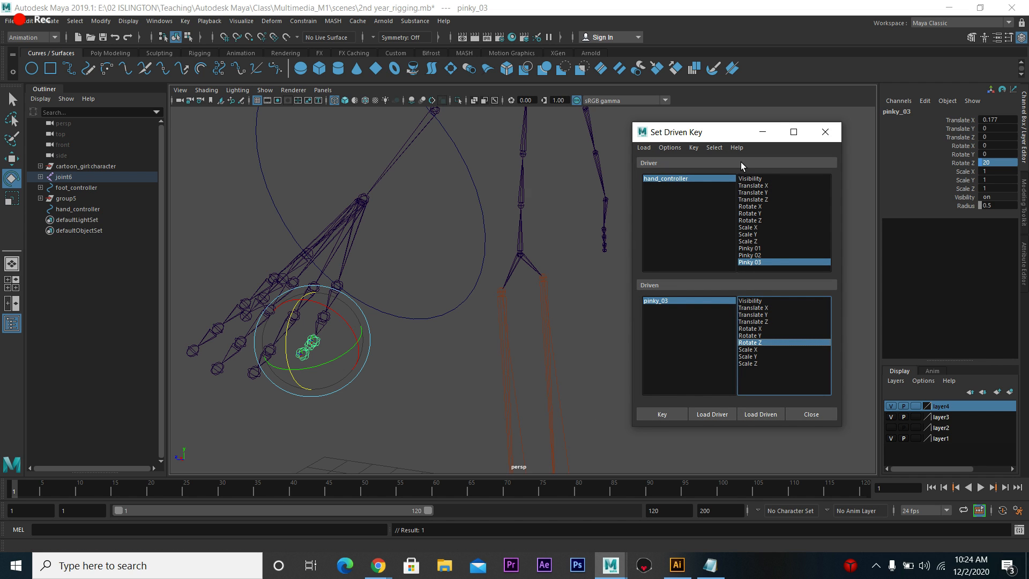
- Minimize Set Driven Key, scrub hand_controller's Pinky 03 to test the fingertip bend, and reset the attribute to 0
{"action": "left_click", "coordinate": [763, 132]}
{"action": "left_click_drag", "start_coordinate": [452, 290], "coordinate": [450, 331]}
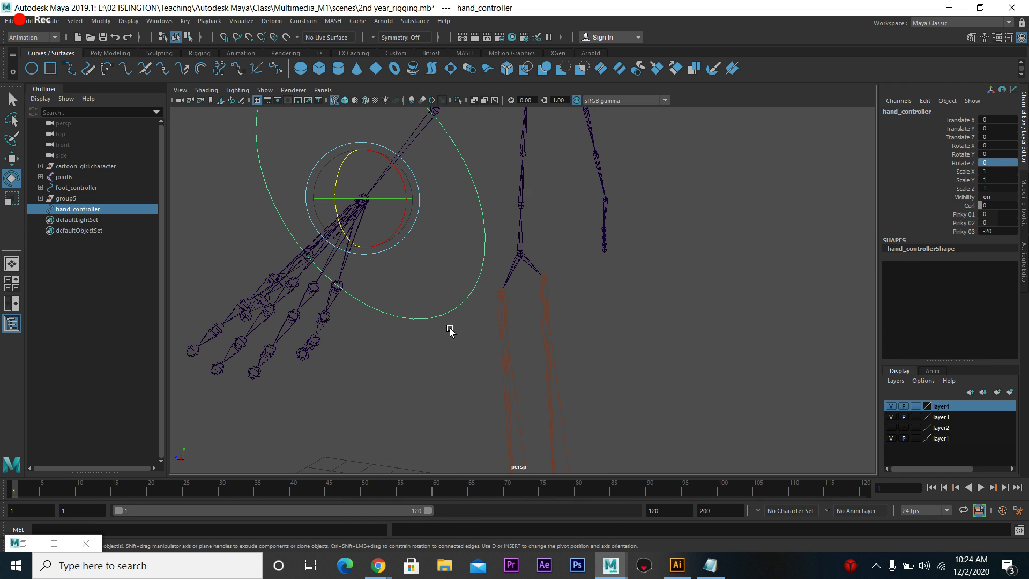
{"action": "left_click", "coordinate": [965, 231]}
{"action": "middle_click_drag", "start_coordinate": [751, 288], "coordinate": [488, 304]}
{"action": "double_click", "coordinate": [992, 232]}
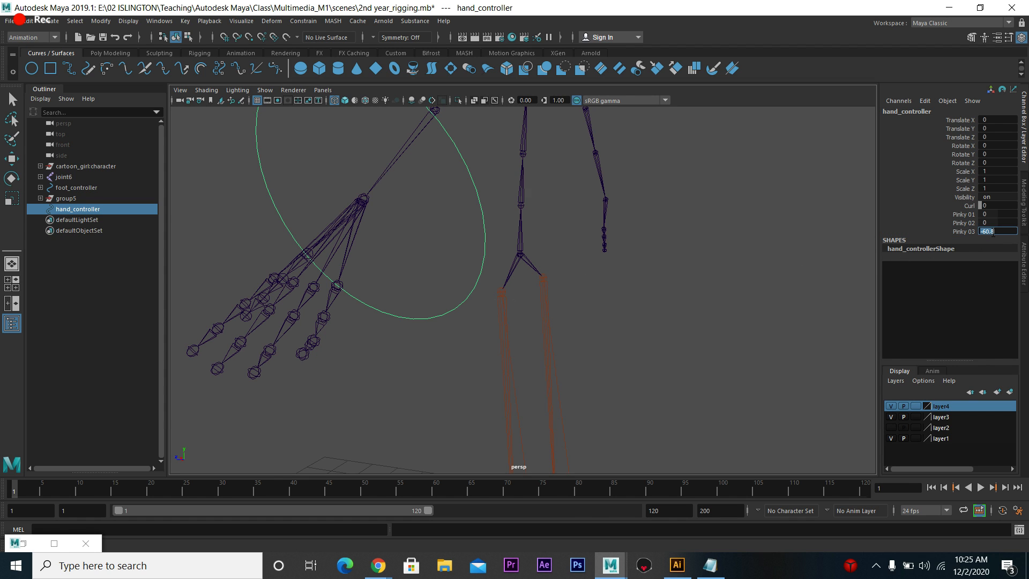
{"action": "type", "text": "0"}
{"action": "key", "text": "Return"}
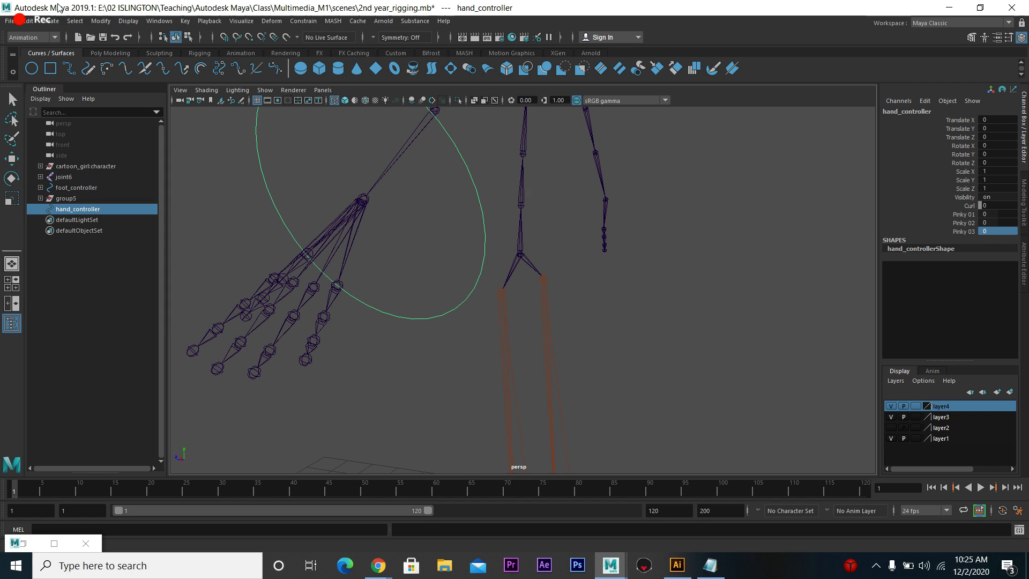
- Edit hand_controller's Pinky03 attribute to have both a minimum and a maximum
{"action": "left_click", "coordinate": [99, 21]}
{"action": "left_click", "coordinate": [128, 228]}
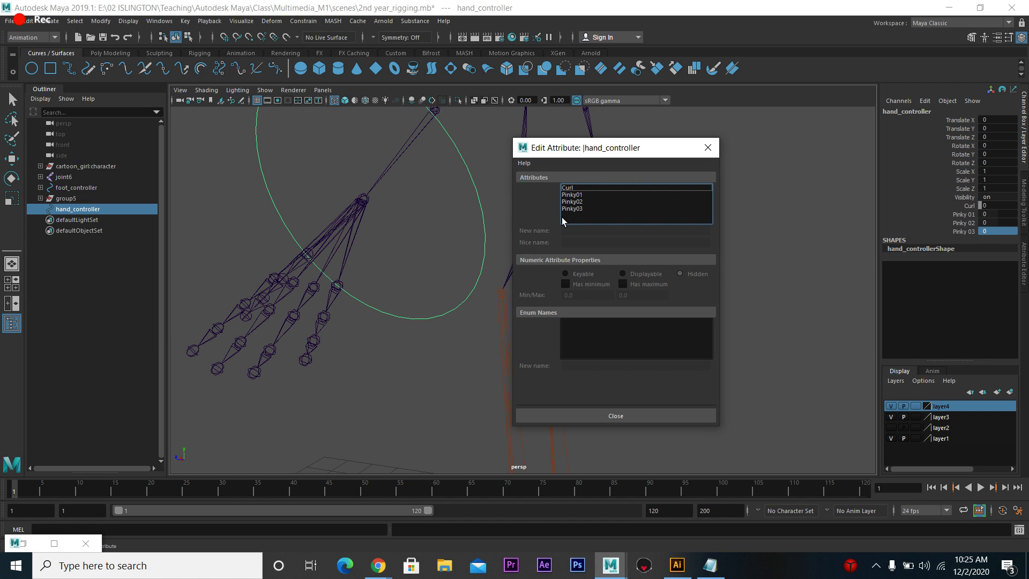
{"action": "left_click", "coordinate": [576, 210]}
{"action": "left_click", "coordinate": [583, 287]}
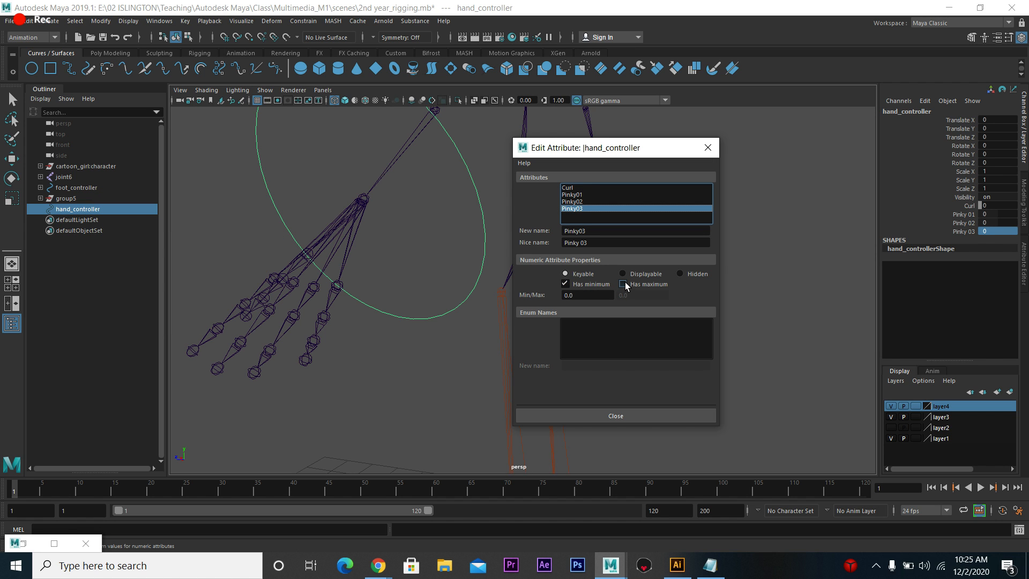
{"action": "left_click", "coordinate": [623, 284]}
{"action": "left_click_drag", "start_coordinate": [610, 157], "coordinate": [709, 149]}
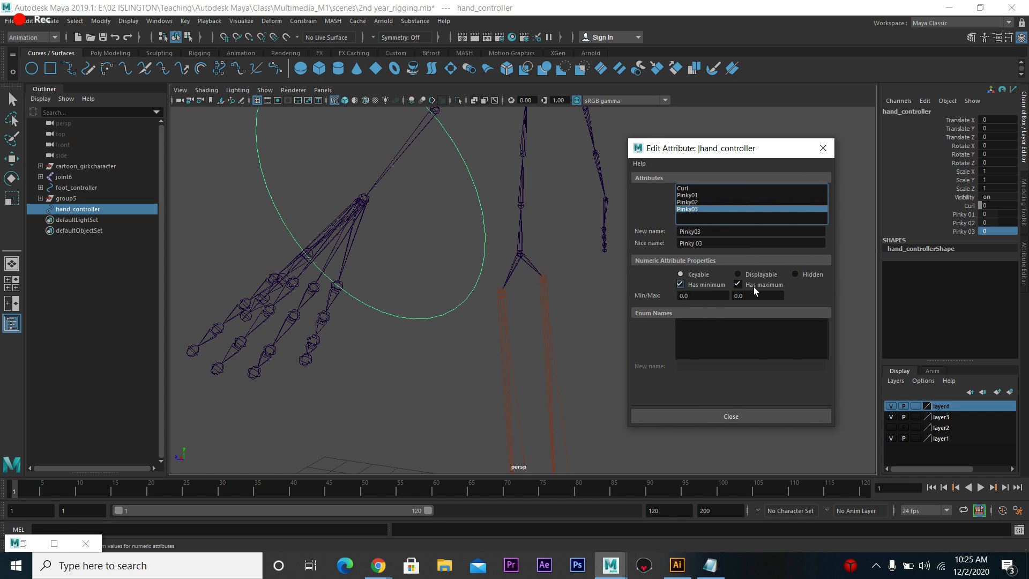
{"action": "left_click", "coordinate": [764, 416]}
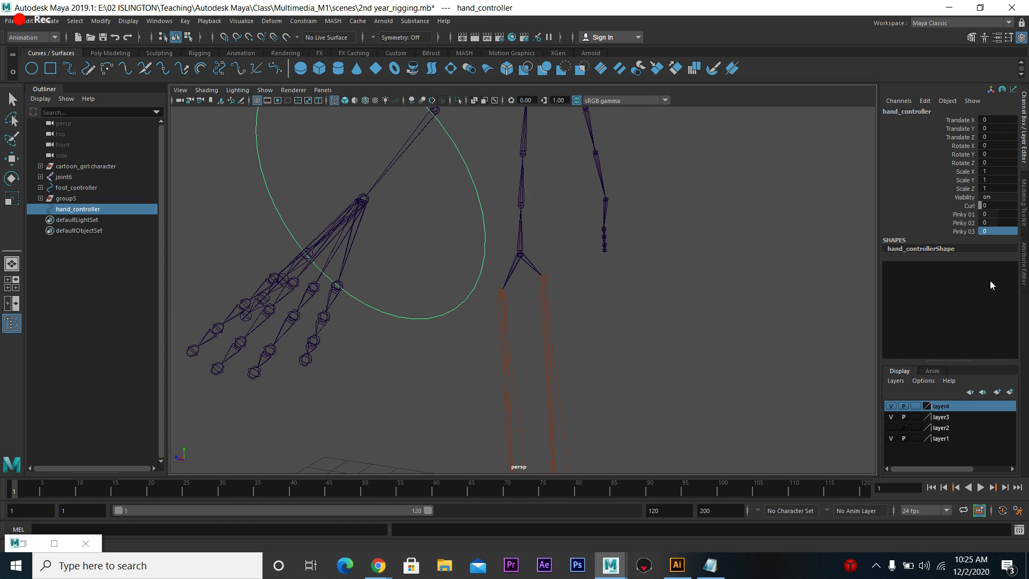
- Edit hand_controller's Pinky03 attribute again, limiting it to a minimum of -20 and a maximum of 20
{"action": "left_click", "coordinate": [960, 233]}
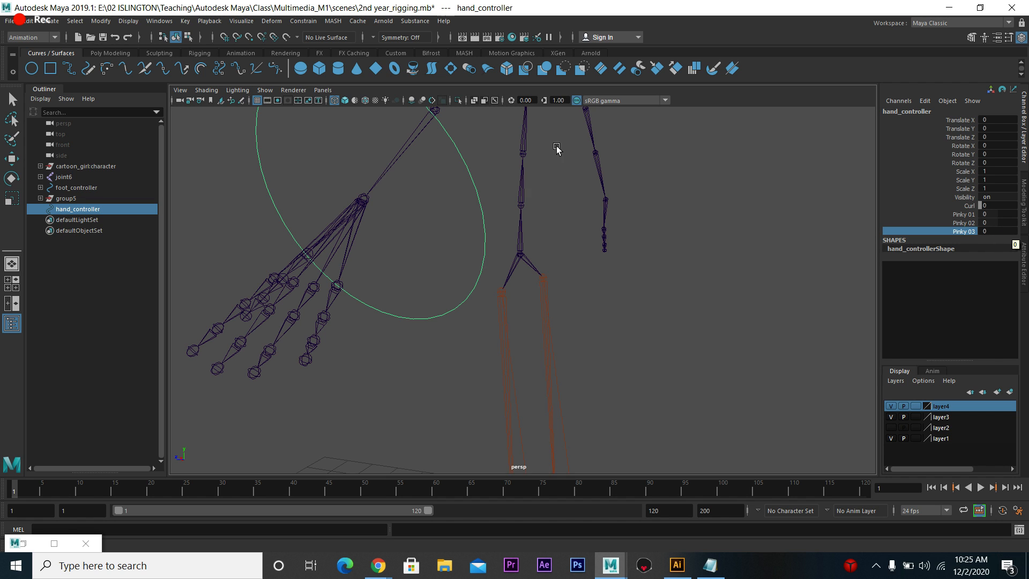
{"action": "left_click", "coordinate": [101, 21]}
{"action": "left_click", "coordinate": [128, 227]}
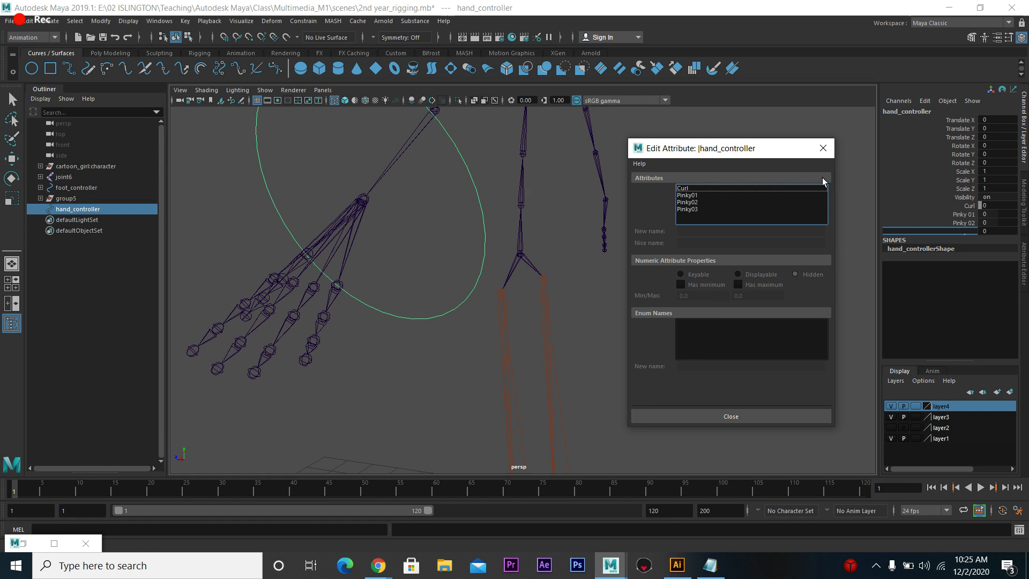
{"action": "left_click", "coordinate": [687, 210]}
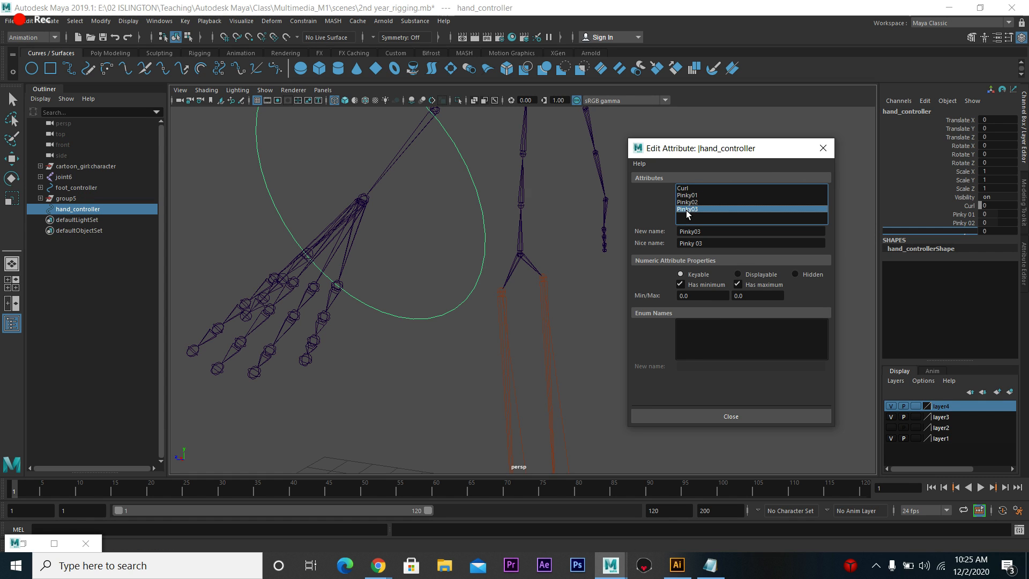
{"action": "left_click", "coordinate": [703, 295]}
{"action": "left_click", "coordinate": [760, 296]}
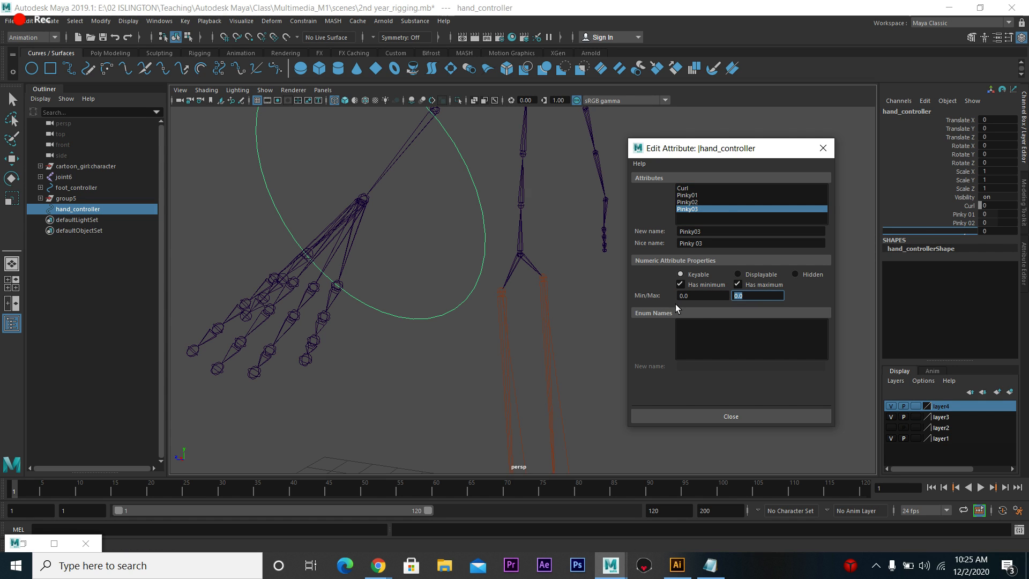
{"action": "left_click_drag", "start_coordinate": [730, 154], "coordinate": [705, 164]}
{"action": "left_click", "coordinate": [659, 306]}
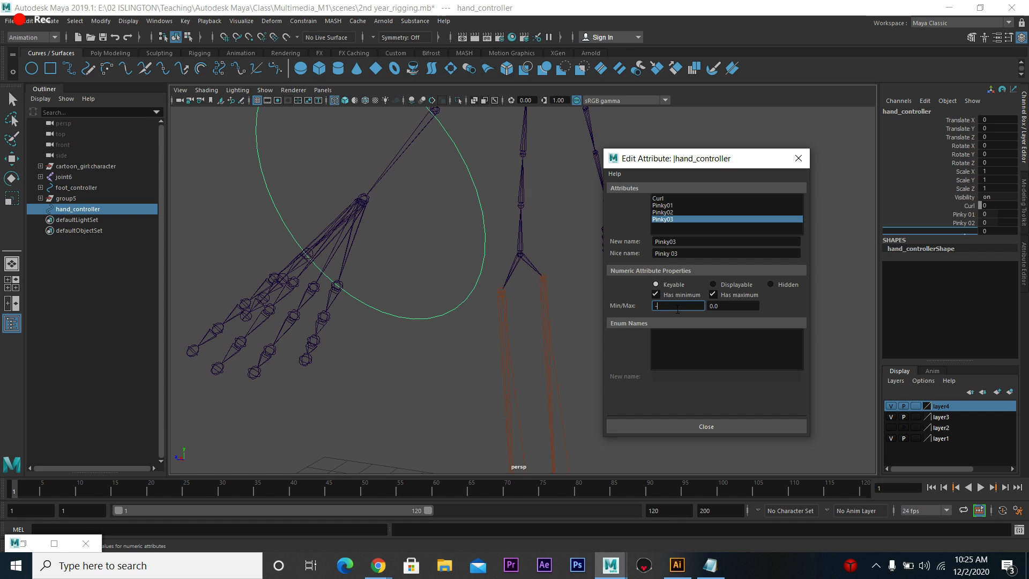
{"action": "type", "text": "-20"}
{"action": "key", "text": "Tab"}
{"action": "type", "text": "2"}
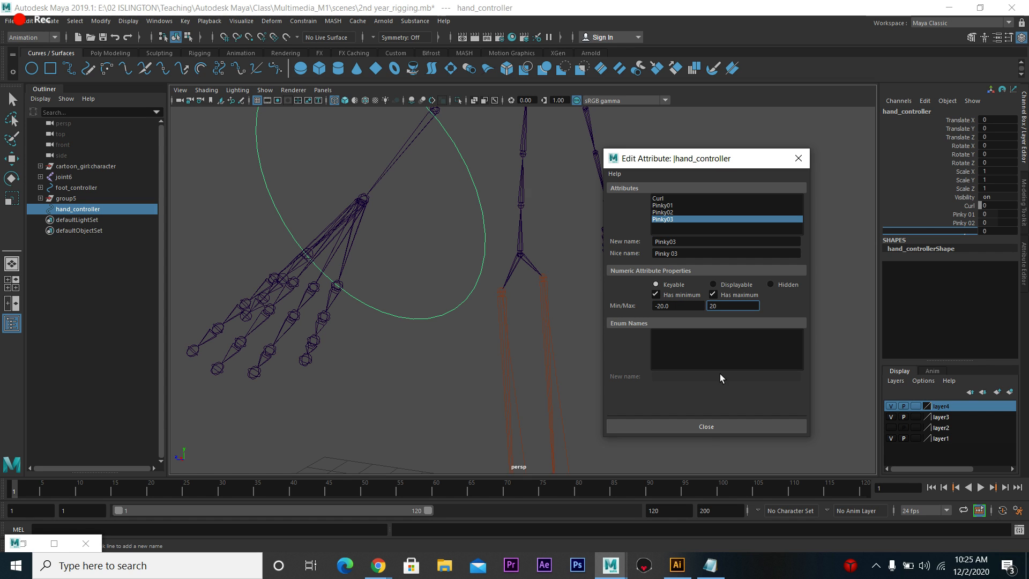
{"action": "left_click", "coordinate": [705, 427]}
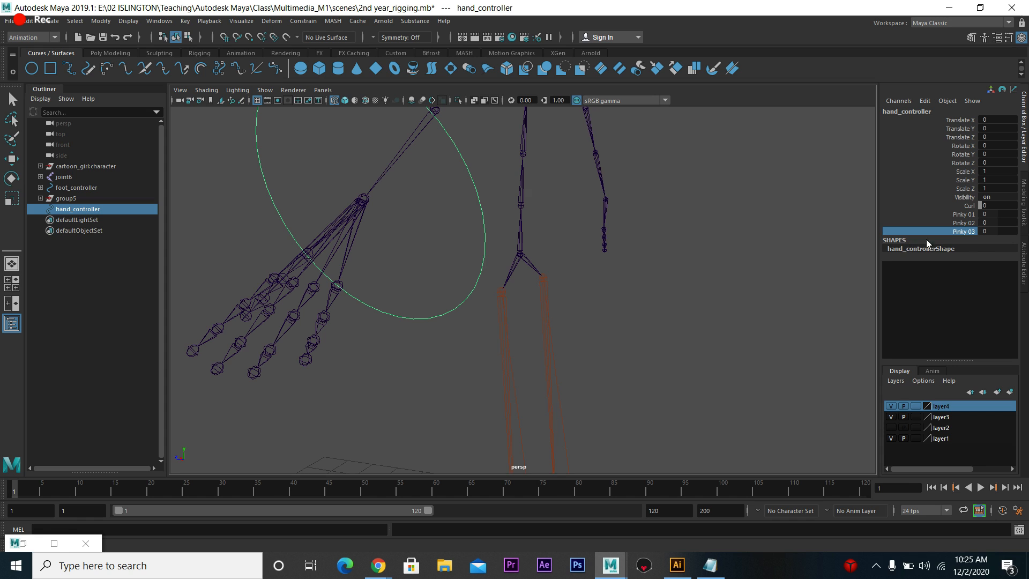
- Scrub Pinky 03 alone and all three pinky attributes together to test the curl, and reset them to 0
{"action": "middle_click_drag", "start_coordinate": [608, 292], "coordinate": [518, 316]}
{"action": "key", "text": "ctrl+z"}
{"action": "left_click", "coordinate": [964, 215], "text": "shift"}
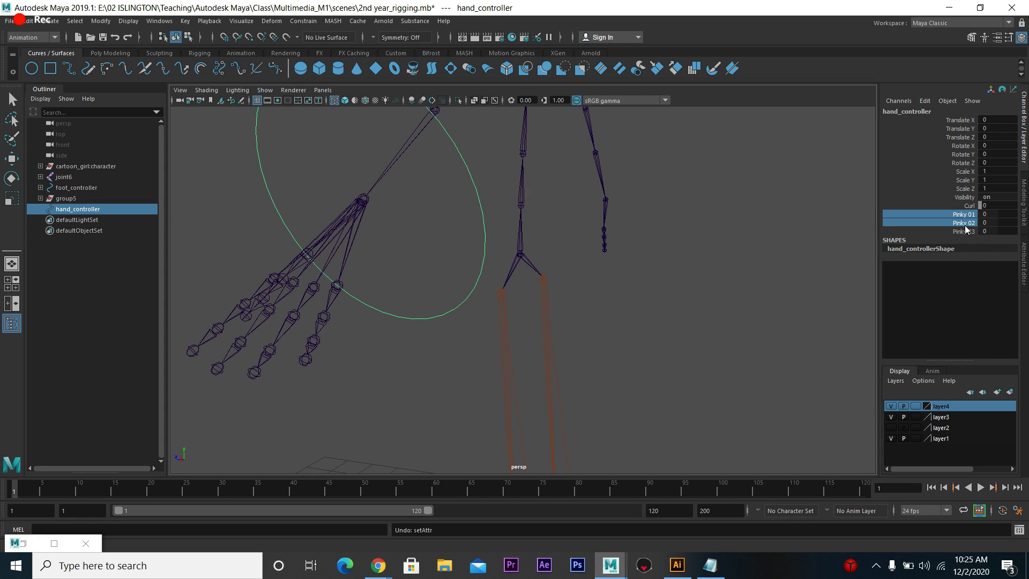
{"action": "middle_click_drag", "start_coordinate": [686, 327], "coordinate": [634, 305]}
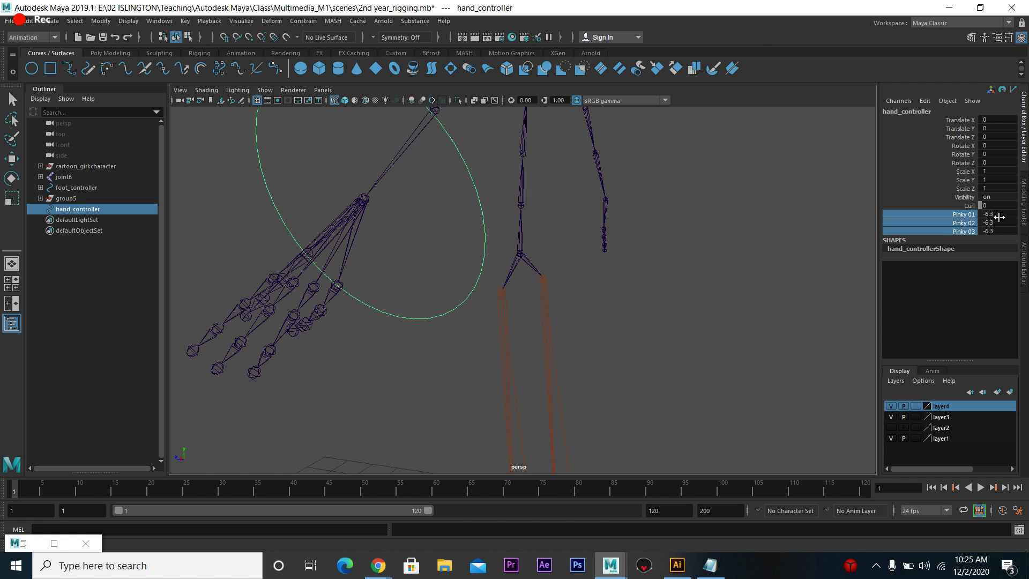
{"action": "left_click_drag", "start_coordinate": [1000, 215], "coordinate": [1006, 237]}
{"action": "type", "text": "0"}
{"action": "key", "text": "Return"}
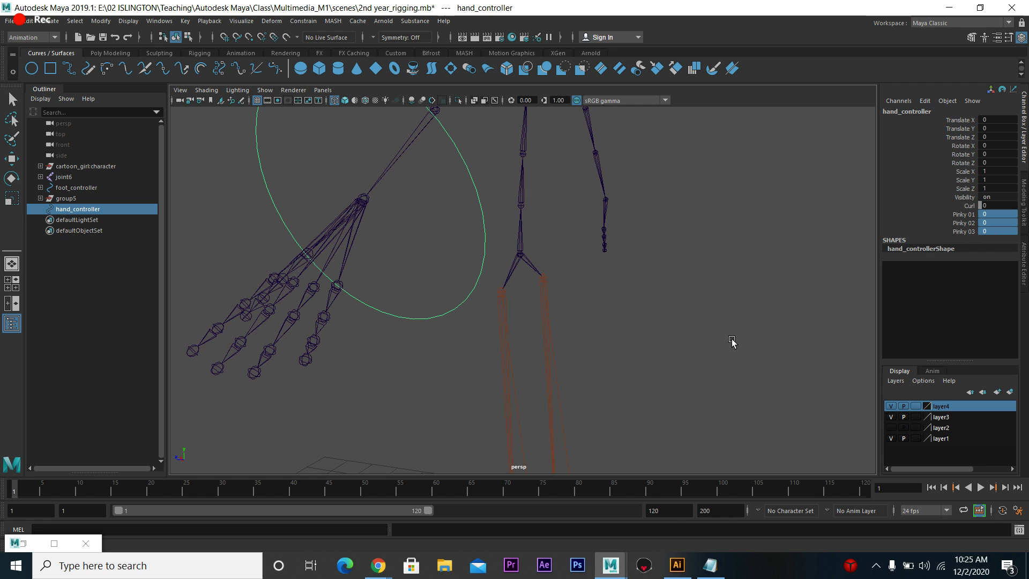
- Check the base joint of the finger beside the pinky with the Rotate tool, and reselect hand_controller
{"action": "mouse_move", "coordinate": [596, 339]}
{"action": "left_mouse_down", "text": "alt"}
{"action": "mouse_move", "coordinate": [660, 324]}
{"action": "mouse_move", "coordinate": [571, 338]}
{"action": "mouse_move", "coordinate": [577, 347]}
{"action": "left_mouse_up", "text": "alt"}
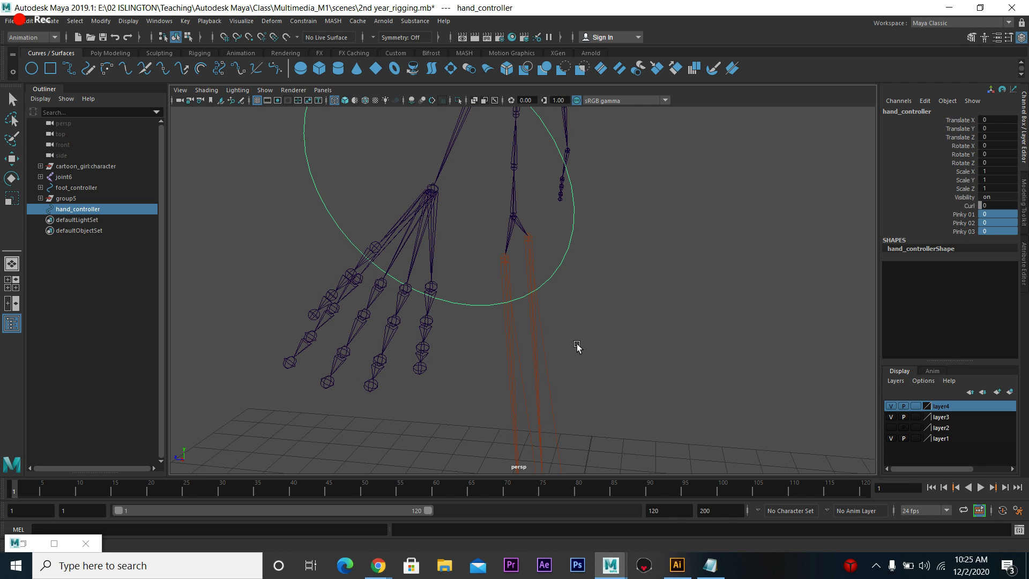
{"action": "left_click", "coordinate": [966, 237]}
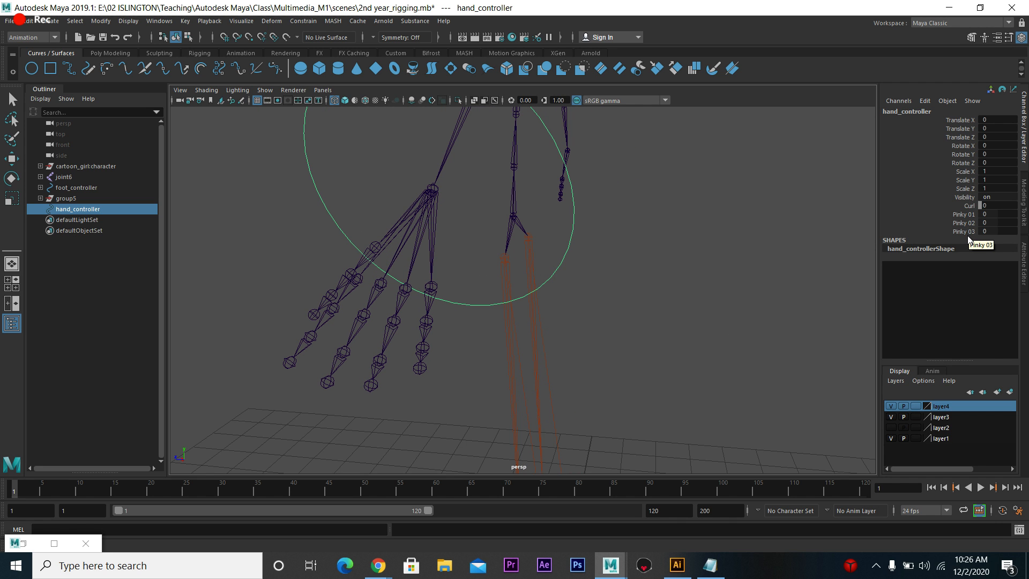
{"action": "left_click", "coordinate": [395, 320]}
{"action": "key", "text": "e"}
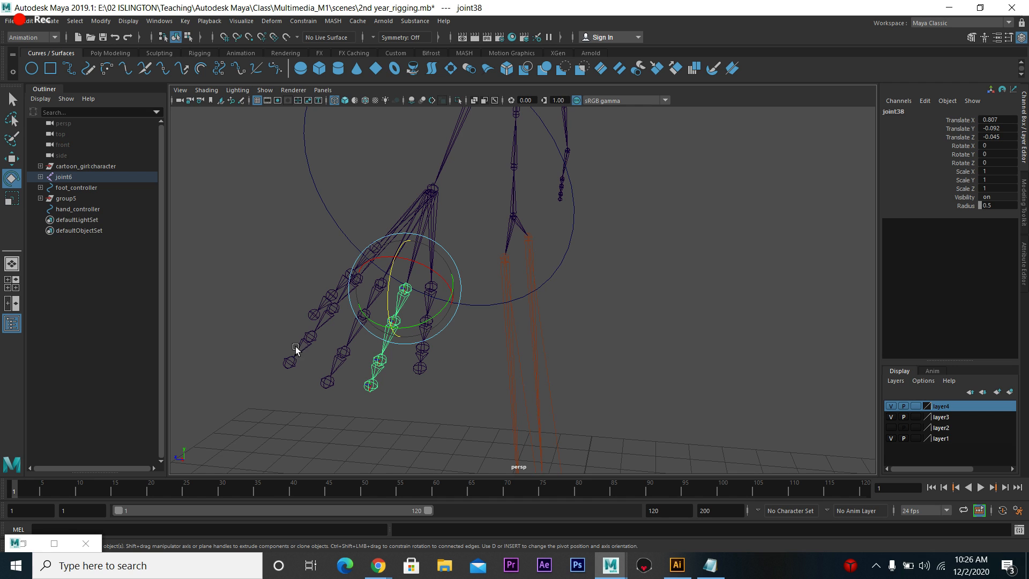
{"action": "left_click", "coordinate": [564, 258]}
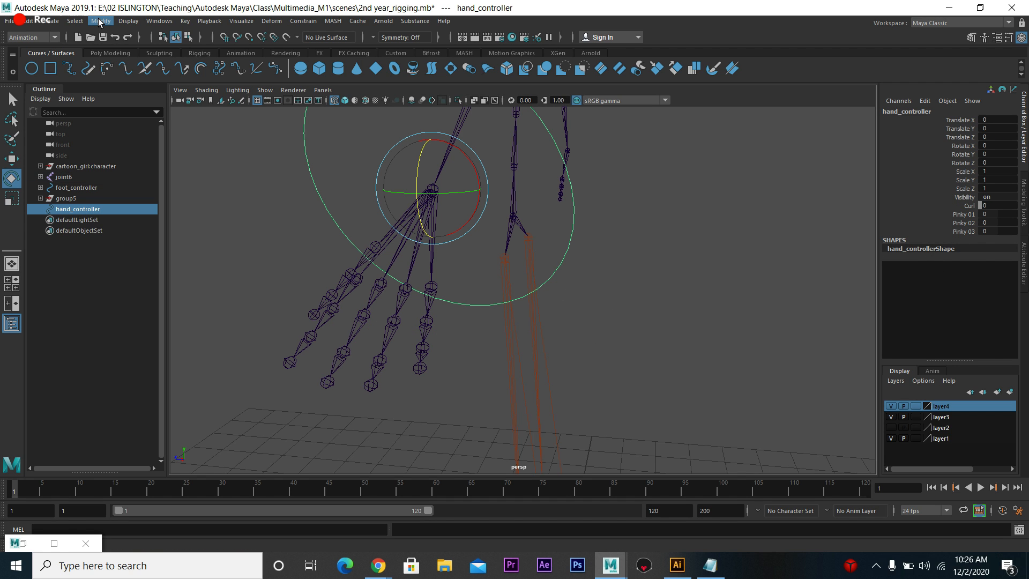
- Add a displayable Sideways heading attribute and a keyable float Pinky attribute to hand_controller
{"action": "left_click", "coordinate": [100, 22]}
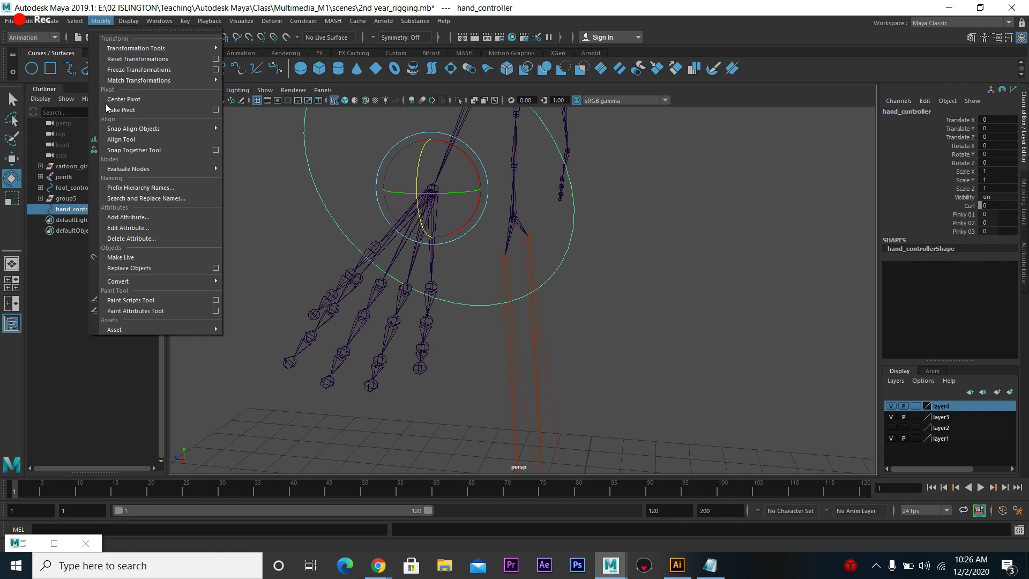
{"action": "left_click", "coordinate": [130, 216]}
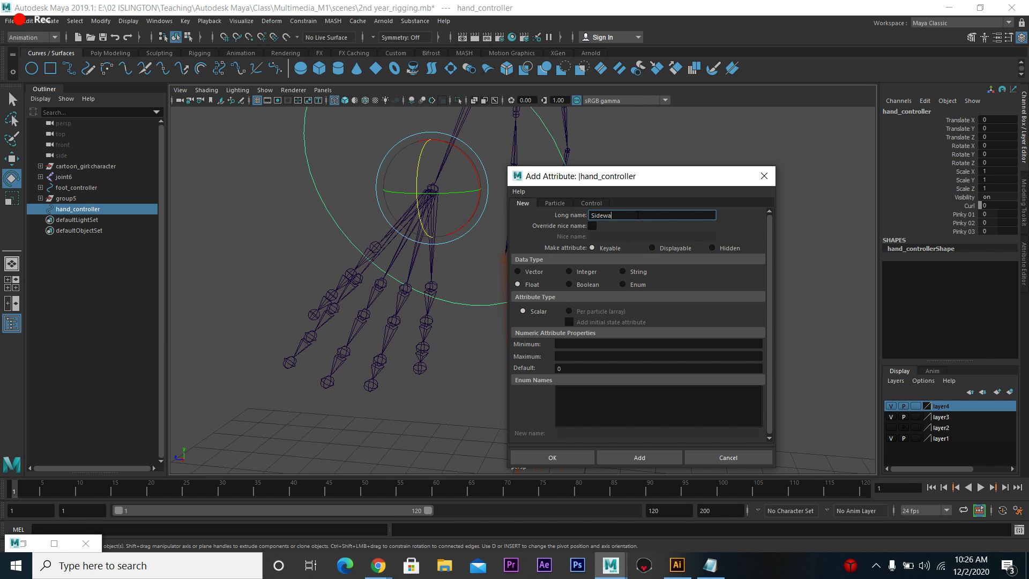
{"action": "left_click", "coordinate": [666, 457]}
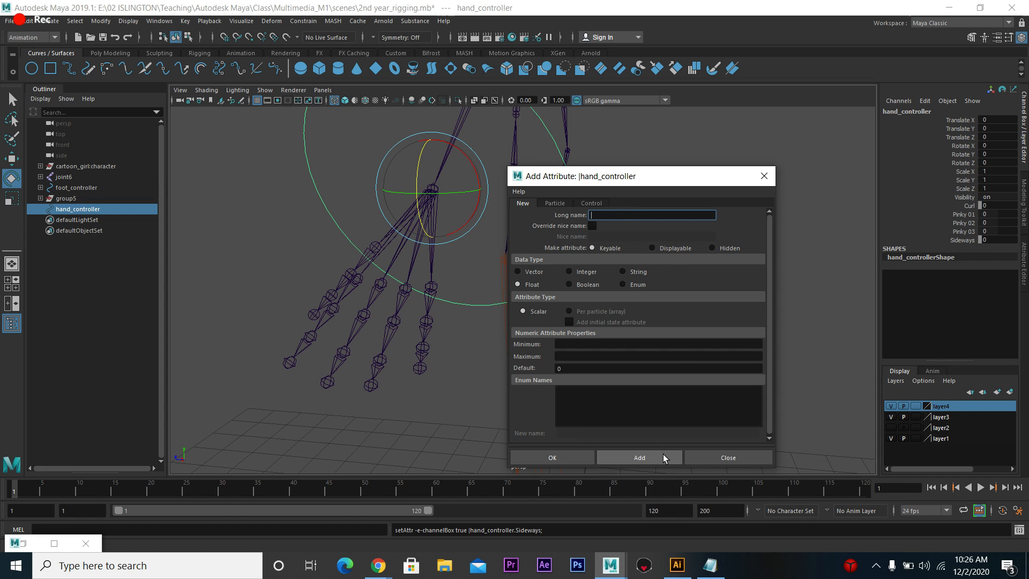
{"action": "left_click", "coordinate": [967, 223]}
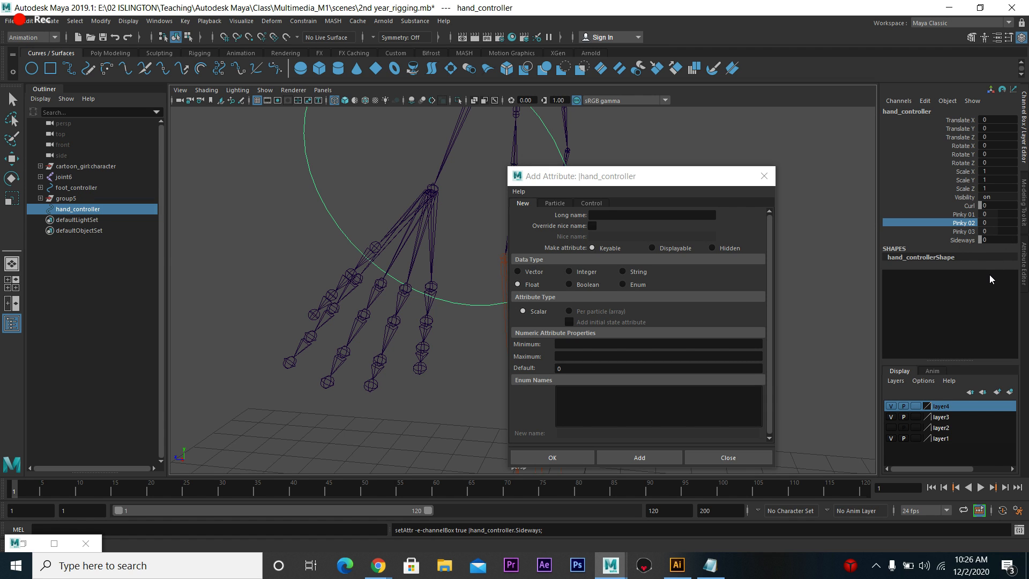
{"action": "left_click", "coordinate": [641, 214]}
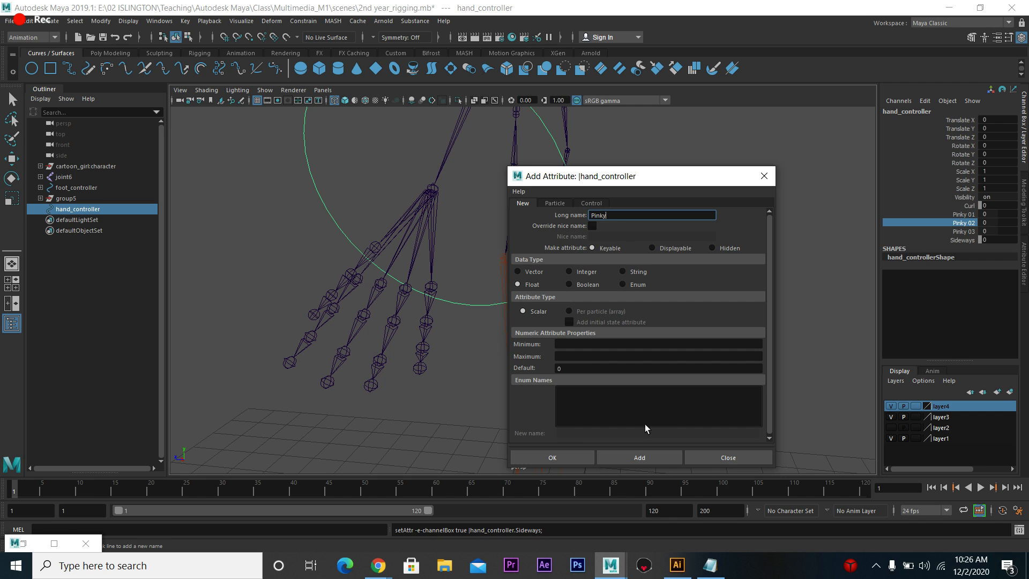
{"action": "left_click", "coordinate": [640, 457]}
{"action": "left_click", "coordinate": [756, 177]}
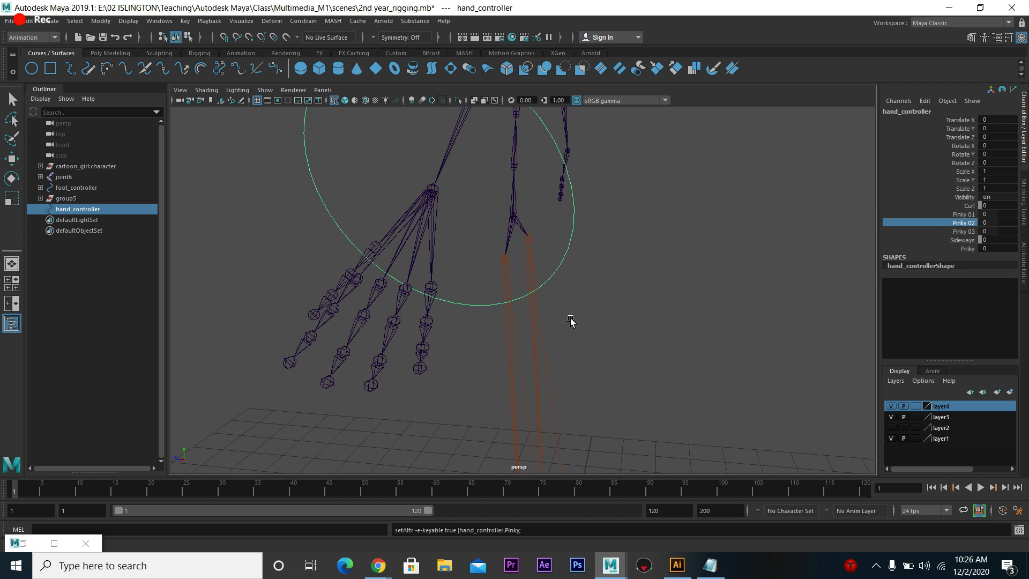
- Restore the Set Driven Key window, reload hand_controller as driver, and load the pinky_01 joint as driven
{"action": "middle_click_drag", "start_coordinate": [544, 320], "coordinate": [601, 313], "text": "alt"}
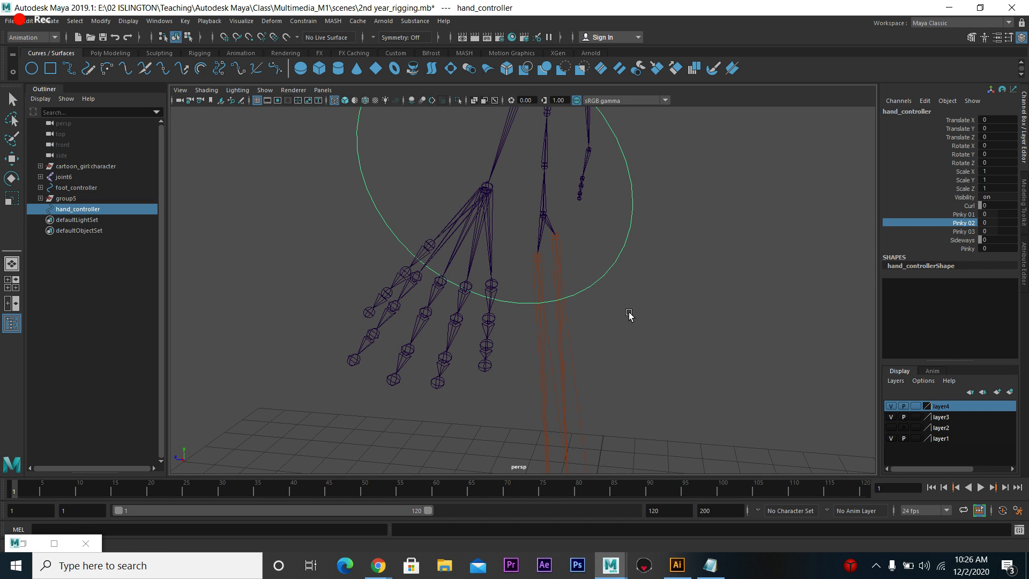
{"action": "left_click", "coordinate": [24, 544]}
{"action": "middle_click_drag", "start_coordinate": [610, 209], "coordinate": [539, 213], "text": "alt"}
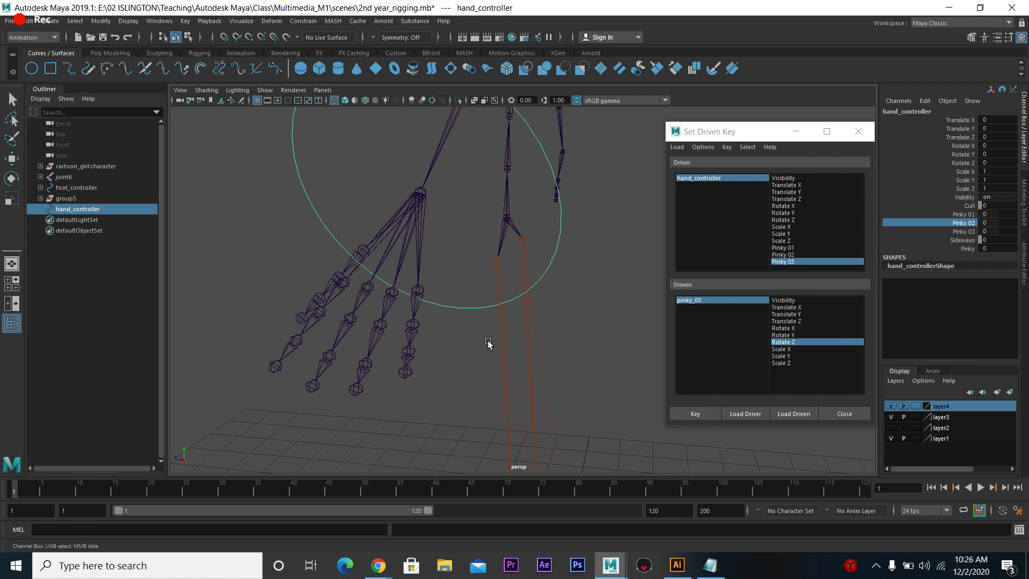
{"action": "left_click", "coordinate": [730, 414]}
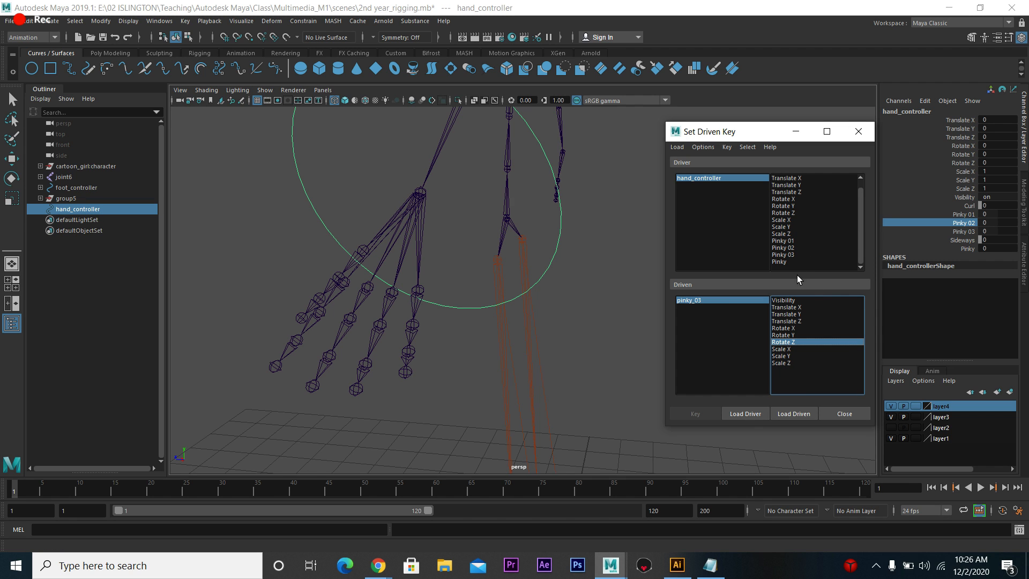
{"action": "left_click", "coordinate": [423, 289]}
{"action": "key", "text": "e"}
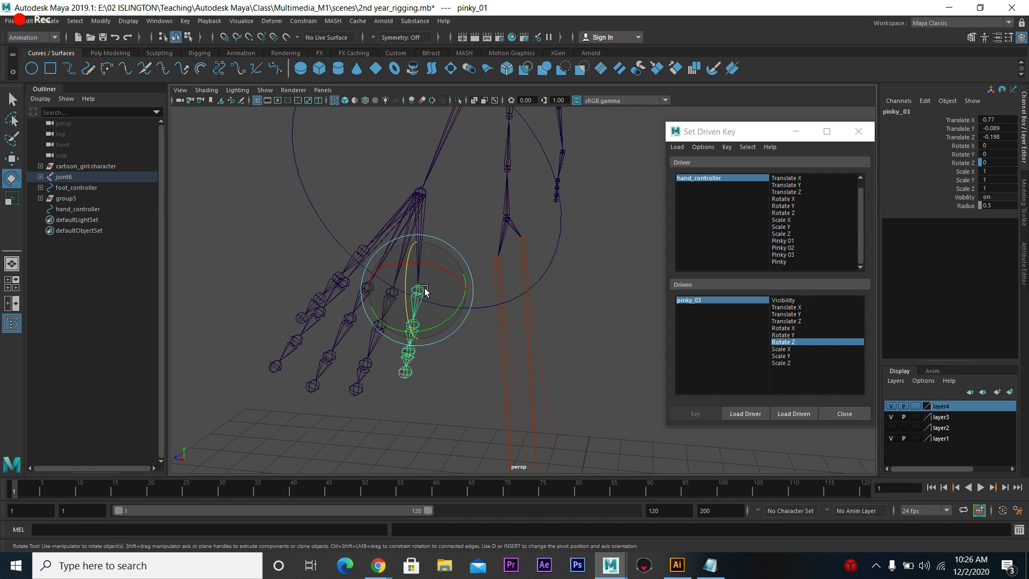
{"action": "left_click", "coordinate": [798, 414]}
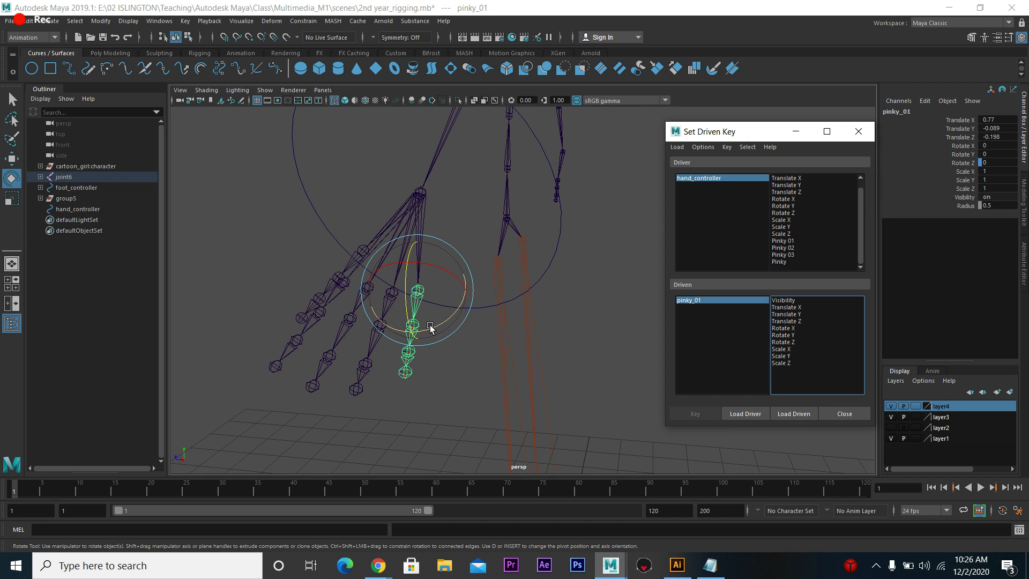
- Test pinky_01's sideways rotation, undo it, and key its Rotate Y at 0 against the Pinky attribute at 0
{"action": "mouse_move", "coordinate": [427, 328]}
{"action": "left_mouse_down"}
{"action": "mouse_move", "coordinate": [453, 322]}
{"action": "mouse_move", "coordinate": [426, 331]}
{"action": "mouse_move", "coordinate": [443, 328]}
{"action": "left_mouse_up"}
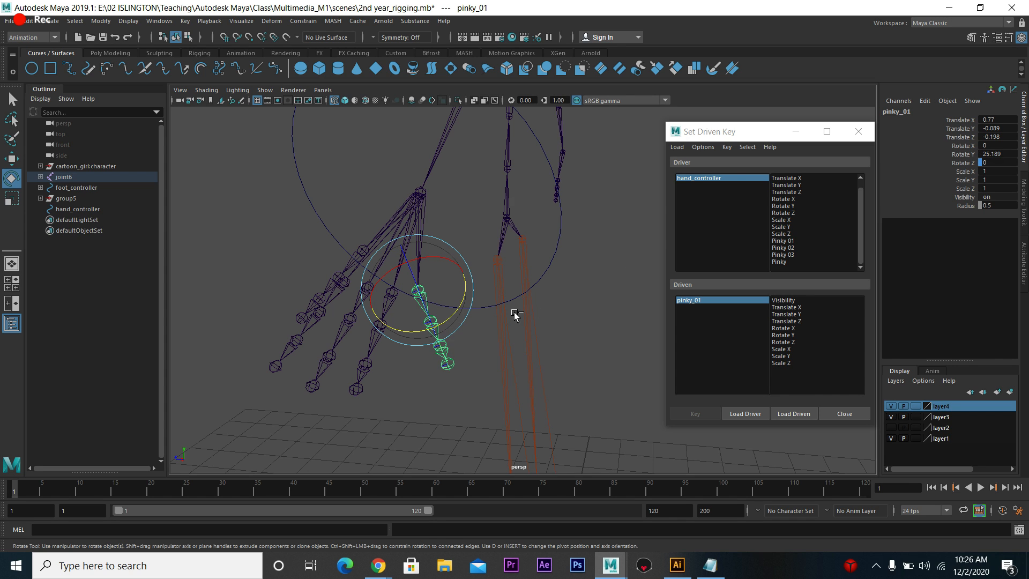
{"action": "key", "text": "ctrl+z"}
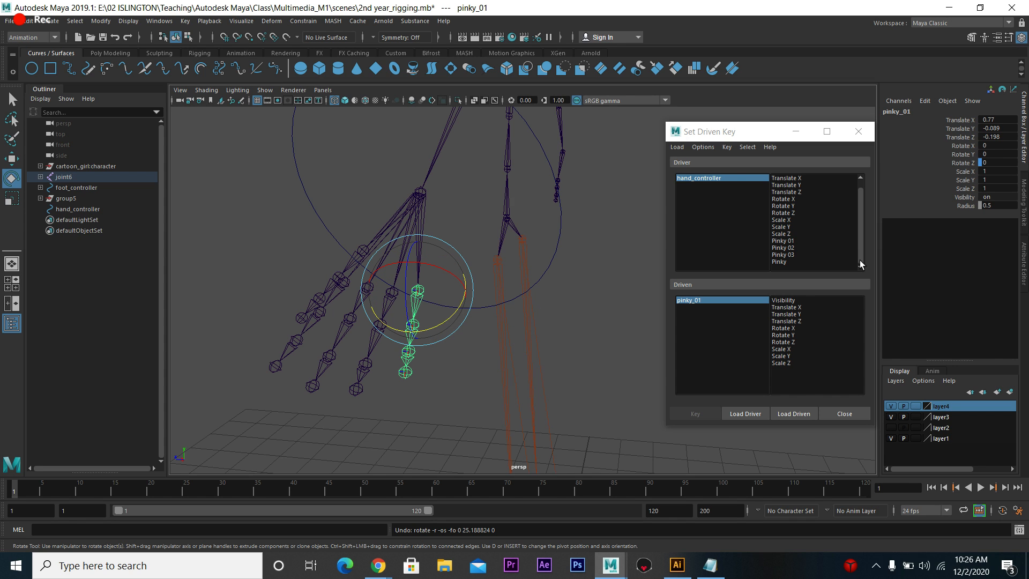
{"action": "left_click", "coordinate": [780, 261]}
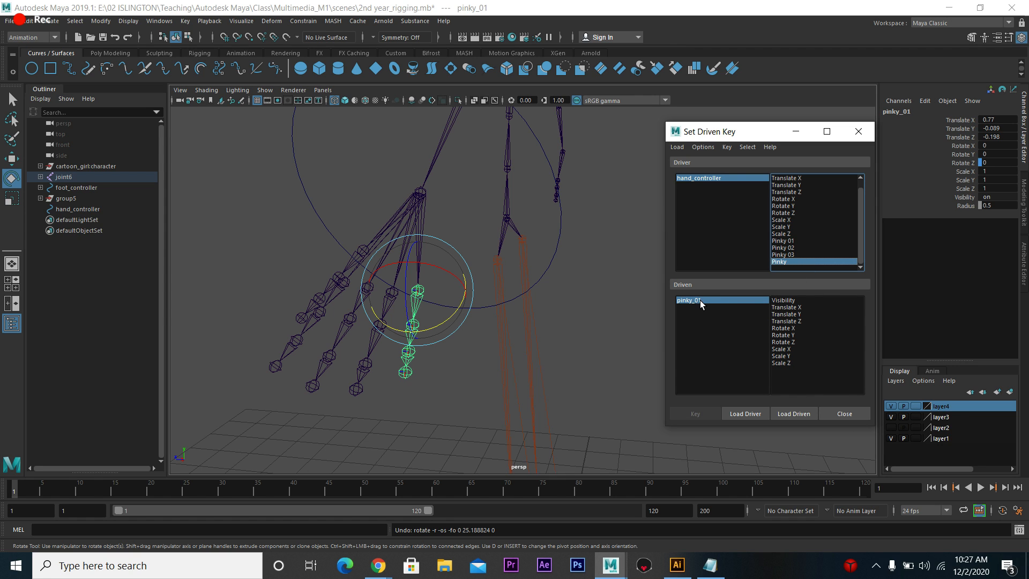
{"action": "left_click_drag", "start_coordinate": [449, 333], "coordinate": [561, 336]}
{"action": "left_click", "coordinate": [782, 335]}
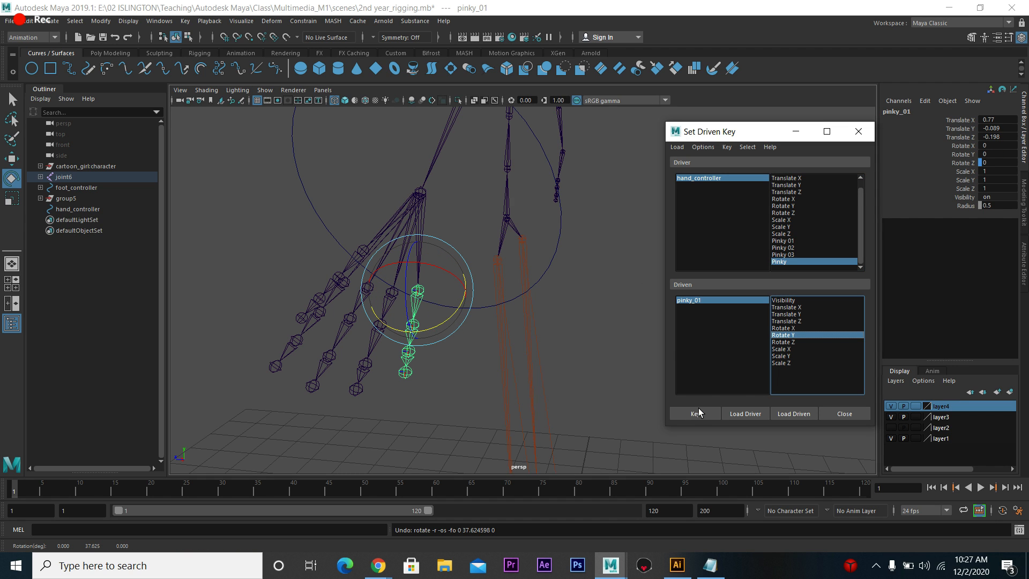
{"action": "left_click", "coordinate": [697, 413]}
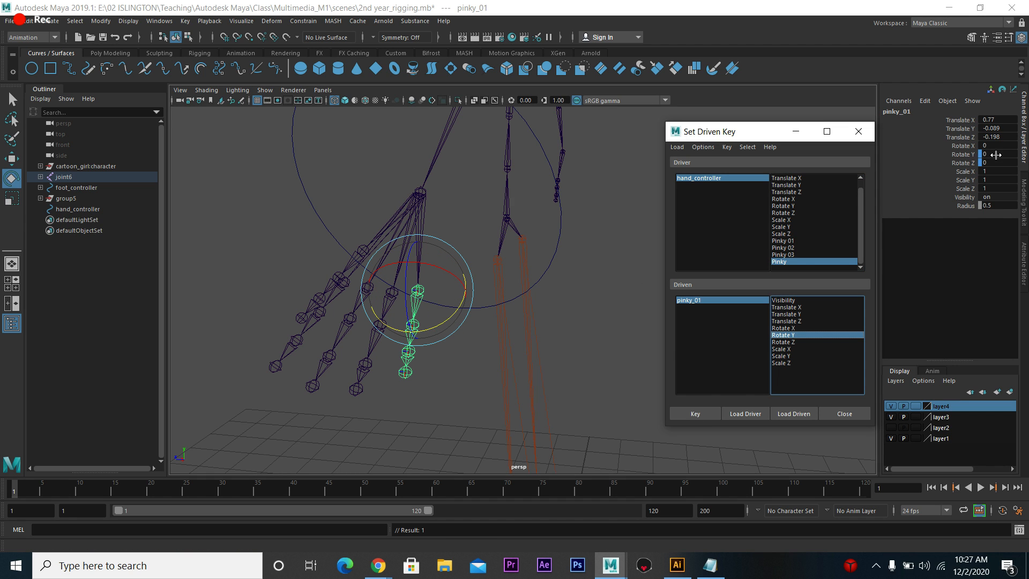
- Set hand_controller's Pinky attribute to 20, set pinky_01's Rotate Y to 20, and key the driven pose
{"action": "middle_click_drag", "start_coordinate": [519, 314], "coordinate": [495, 321], "text": "alt"}
{"action": "left_click", "coordinate": [471, 315]}
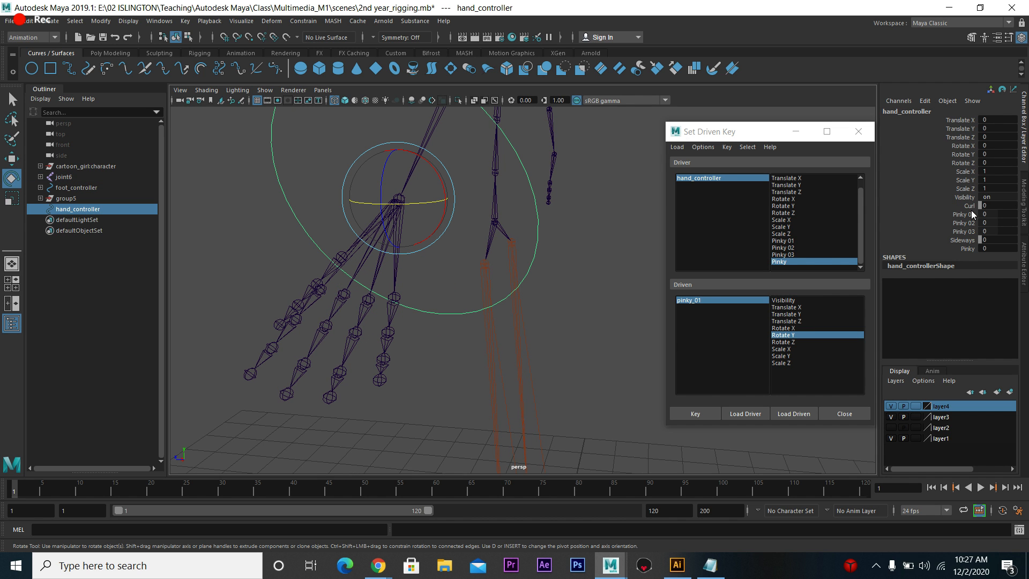
{"action": "left_click", "coordinate": [996, 248]}
{"action": "type", "text": "20"}
{"action": "key", "text": "Return"}
{"action": "left_click", "coordinate": [401, 296]}
{"action": "left_click_drag", "start_coordinate": [411, 307], "coordinate": [428, 324]}
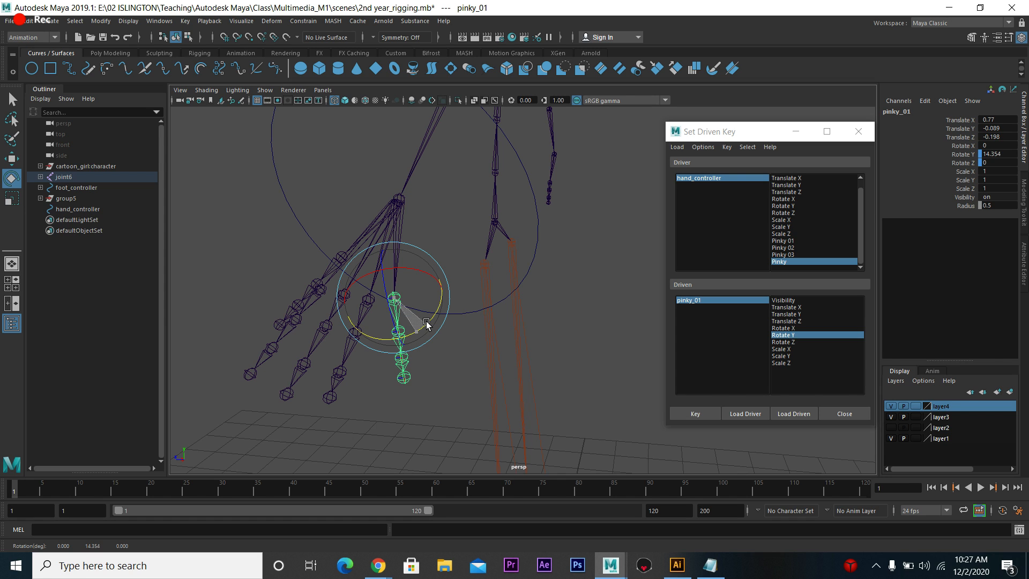
{"action": "left_click_drag", "start_coordinate": [428, 324], "coordinate": [431, 328]}
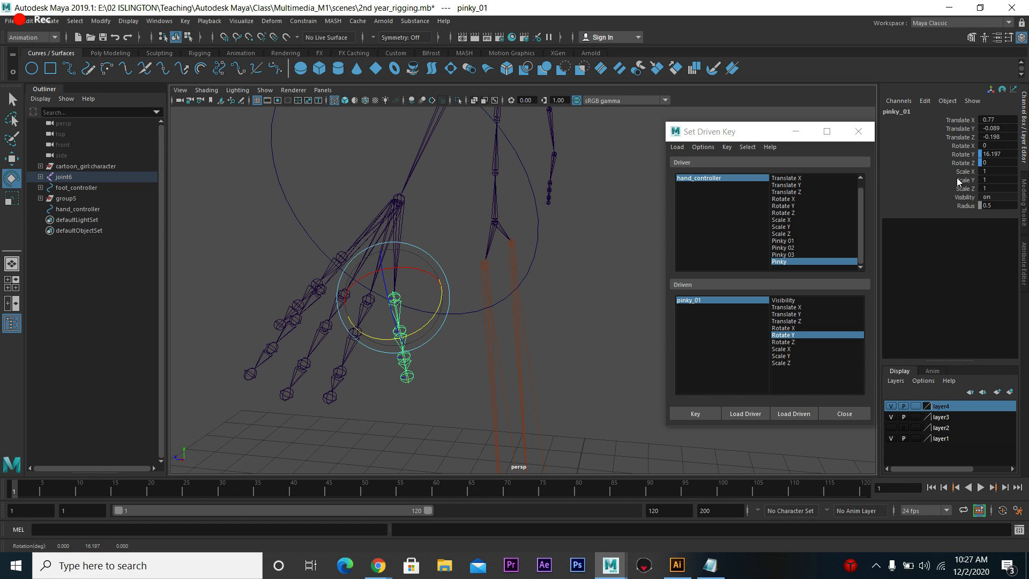
{"action": "left_click", "coordinate": [999, 155]}
{"action": "type", "text": "20"}
{"action": "key", "text": "Return"}
{"action": "left_click", "coordinate": [691, 416]}
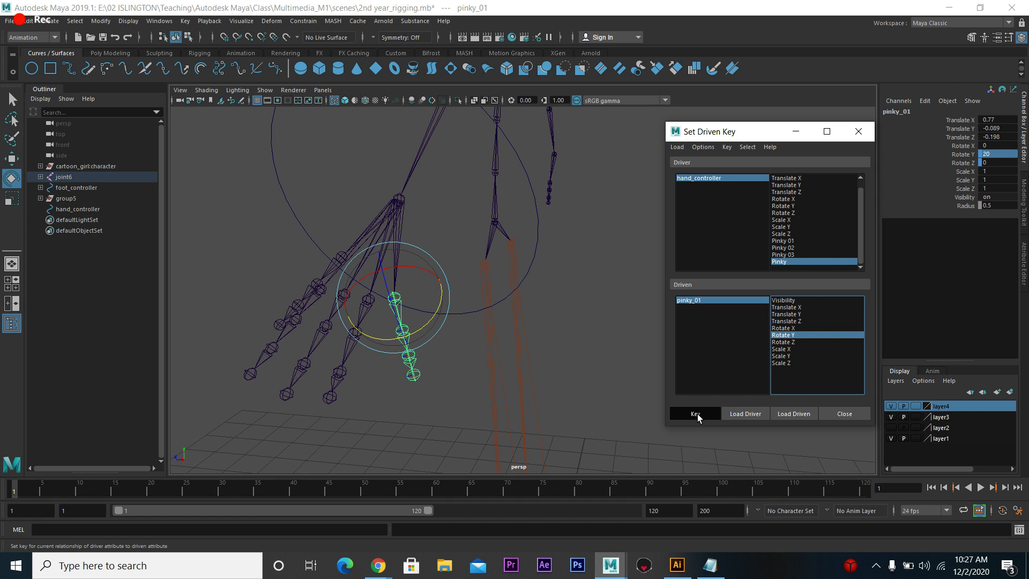
- Set hand_controller's Pinky attribute to -20, rotate pinky_01 to about -15.6 in Y, and key the driven pose
{"action": "left_click", "coordinate": [534, 213]}
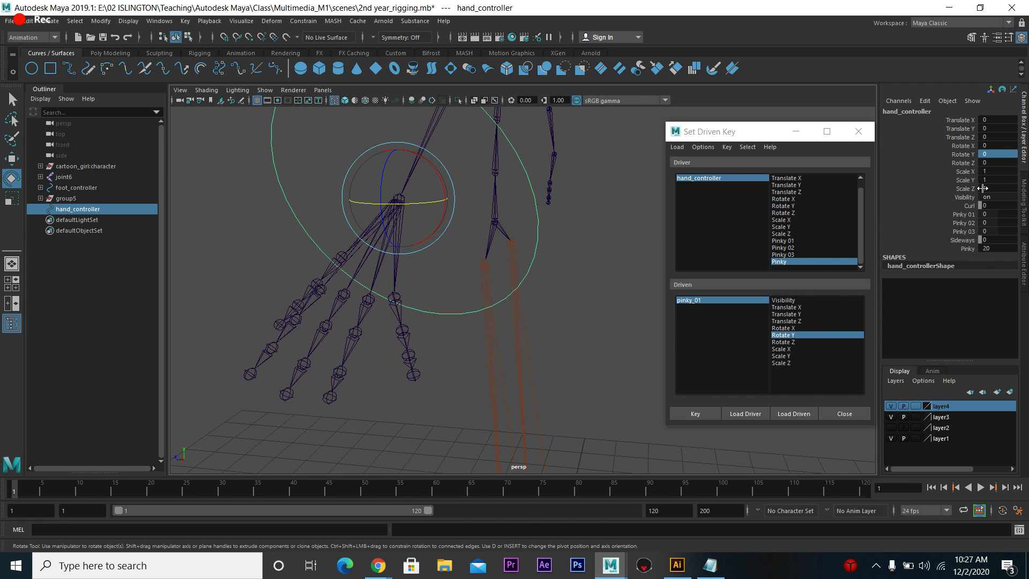
{"action": "left_click", "coordinate": [996, 249]}
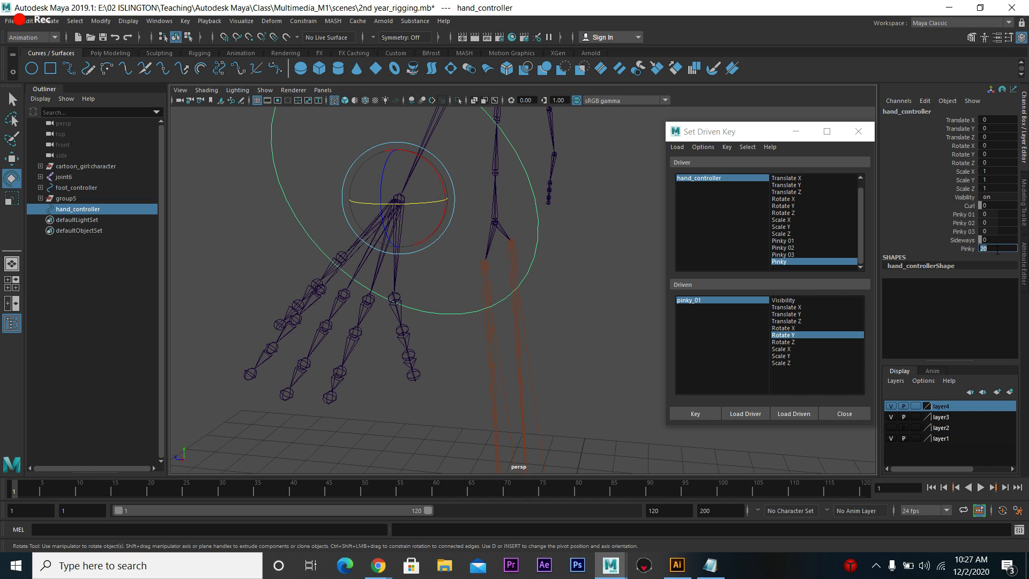
{"action": "key", "text": "Return"}
{"action": "left_click", "coordinate": [396, 298]}
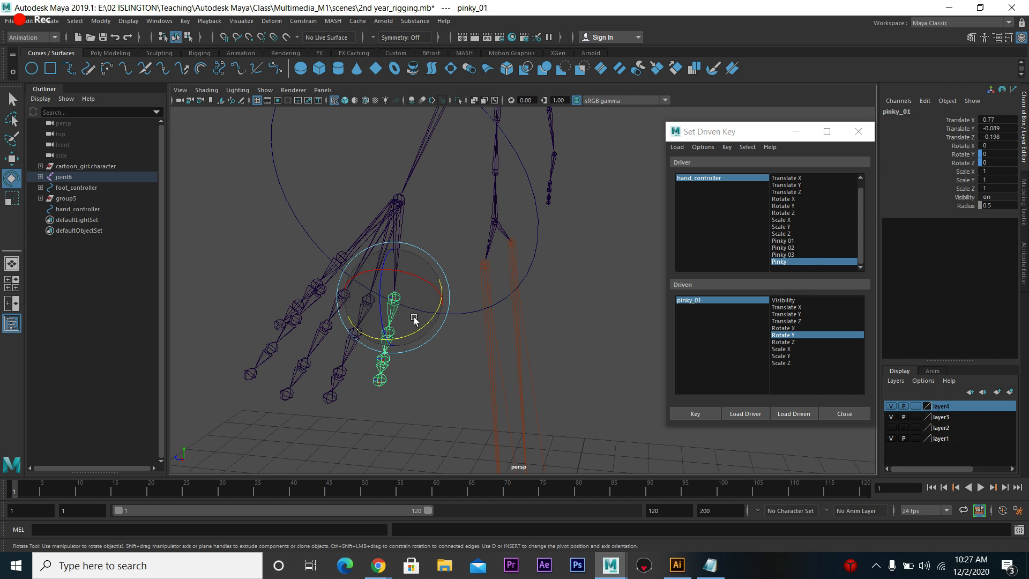
{"action": "left_click_drag", "start_coordinate": [421, 332], "coordinate": [407, 336]}
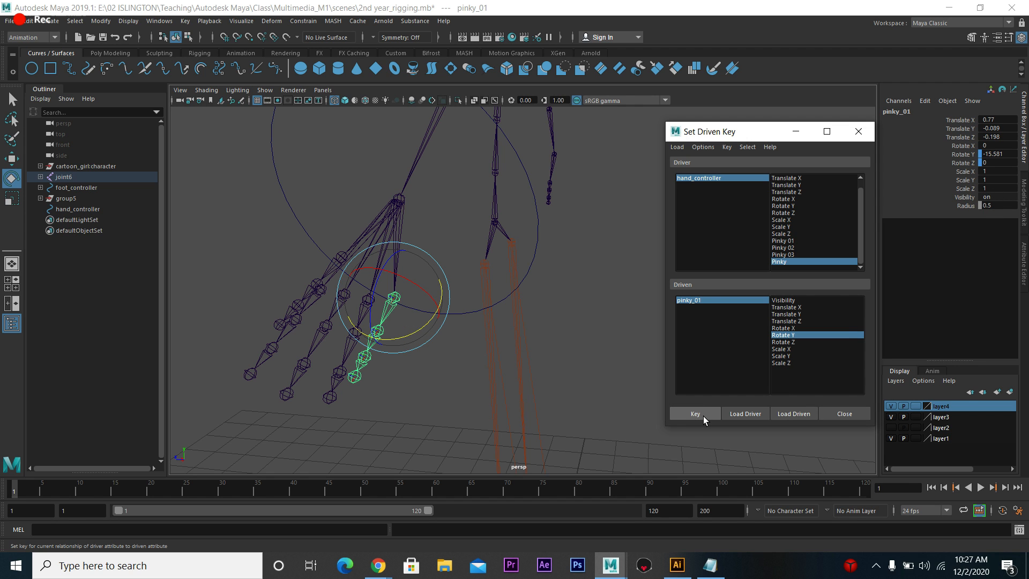
{"action": "left_click", "coordinate": [703, 416]}
- Scrub hand_controller's Pinky attribute to test the sideways motion of the finger, and reset it to 0
{"action": "left_click", "coordinate": [529, 202]}
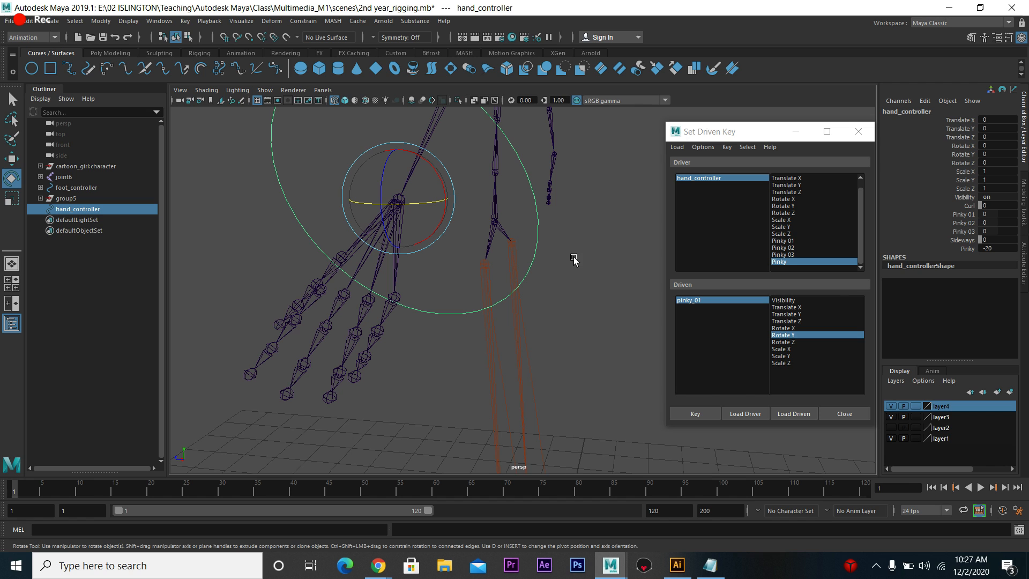
{"action": "left_click", "coordinate": [968, 249]}
{"action": "middle_click_drag", "start_coordinate": [604, 293], "coordinate": [681, 288]}
{"action": "left_click", "coordinate": [1002, 248]}
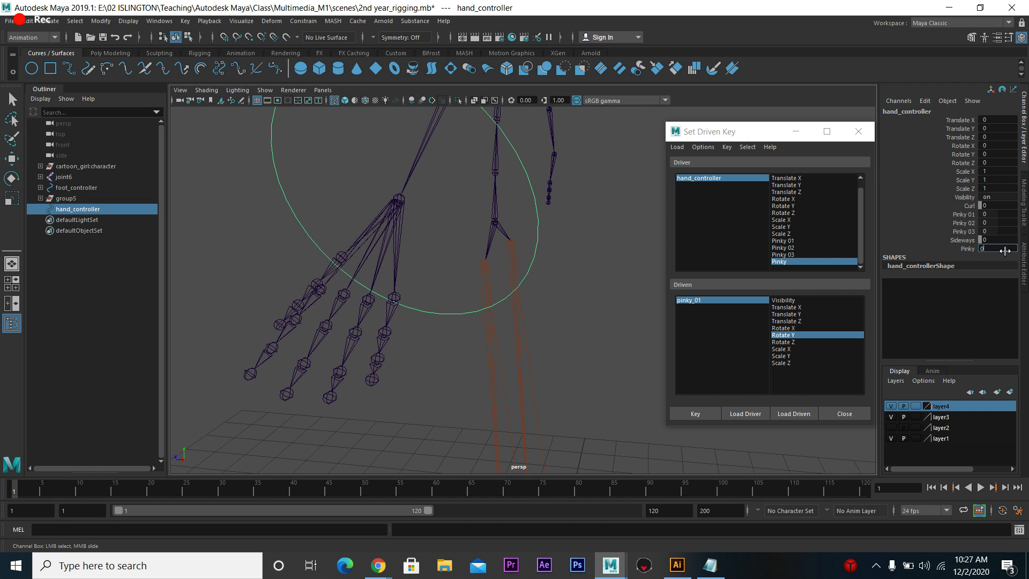
{"action": "type", "text": "0"}
{"action": "key", "text": "Return"}
- Edit hand_controller's Pinky attribute to have a minimum of -20 and a maximum of 20
{"action": "left_click", "coordinate": [100, 21]}
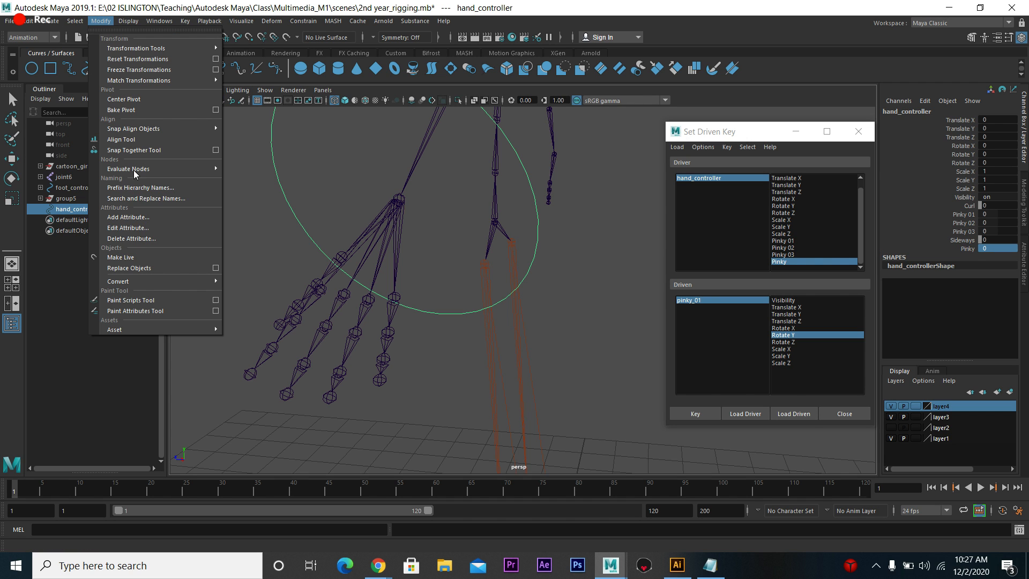
{"action": "left_click", "coordinate": [142, 236]}
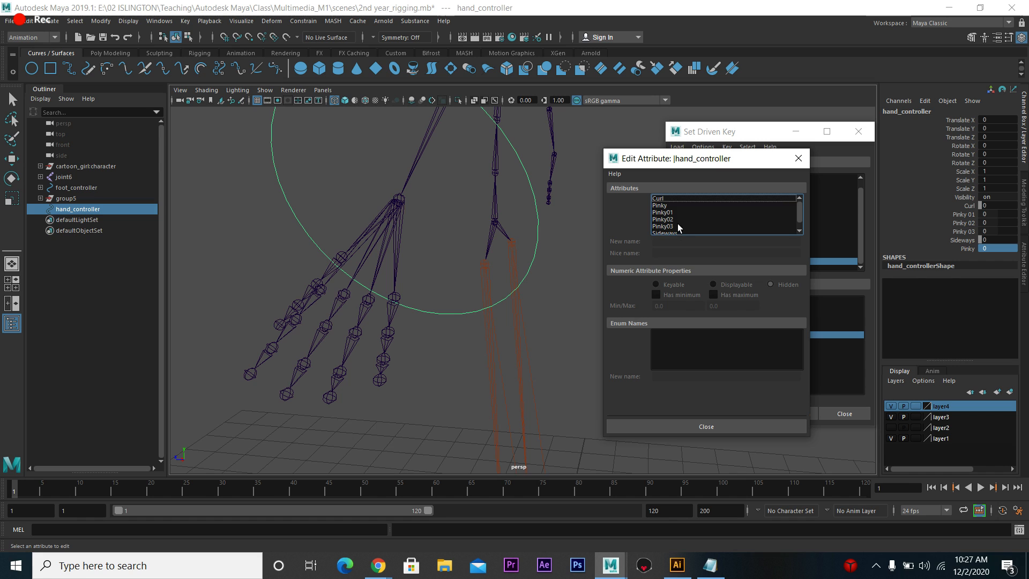
{"action": "scroll", "coordinate": [675, 230], "scroll_direction": "down", "scroll_amount": 1}
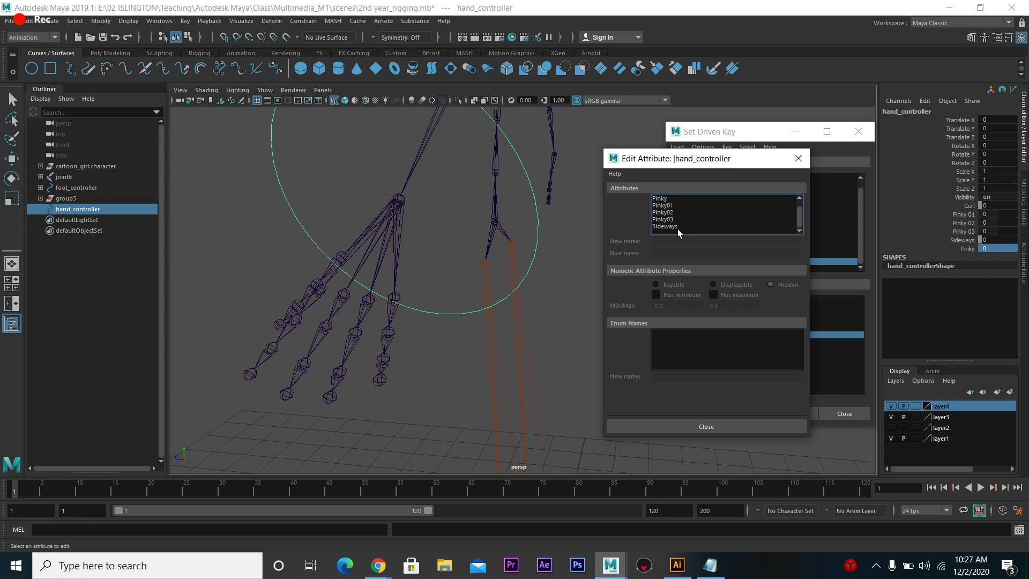
{"action": "left_click", "coordinate": [665, 199]}
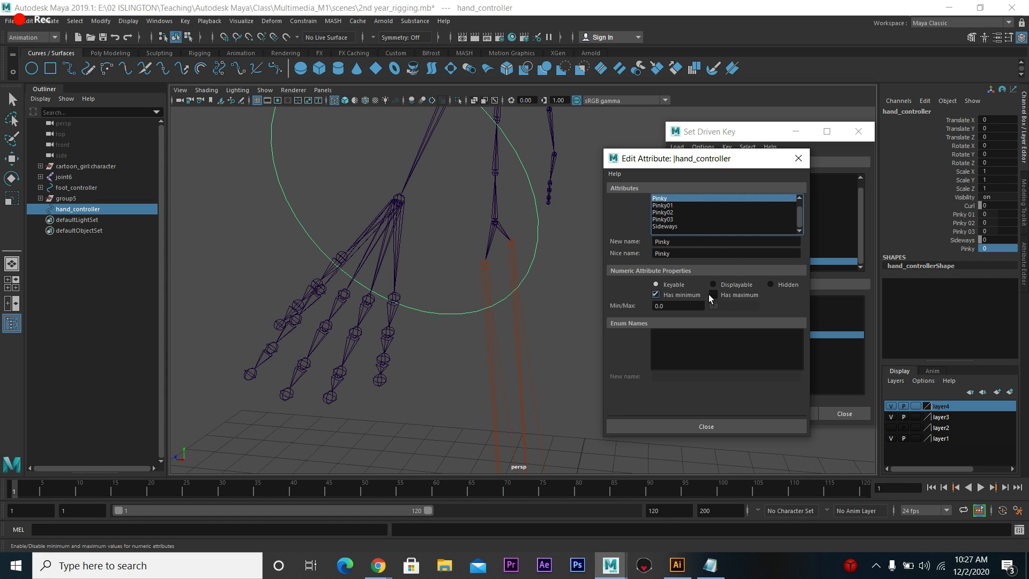
{"action": "left_click", "coordinate": [711, 296]}
{"action": "left_click_drag", "start_coordinate": [669, 306], "coordinate": [628, 306]}
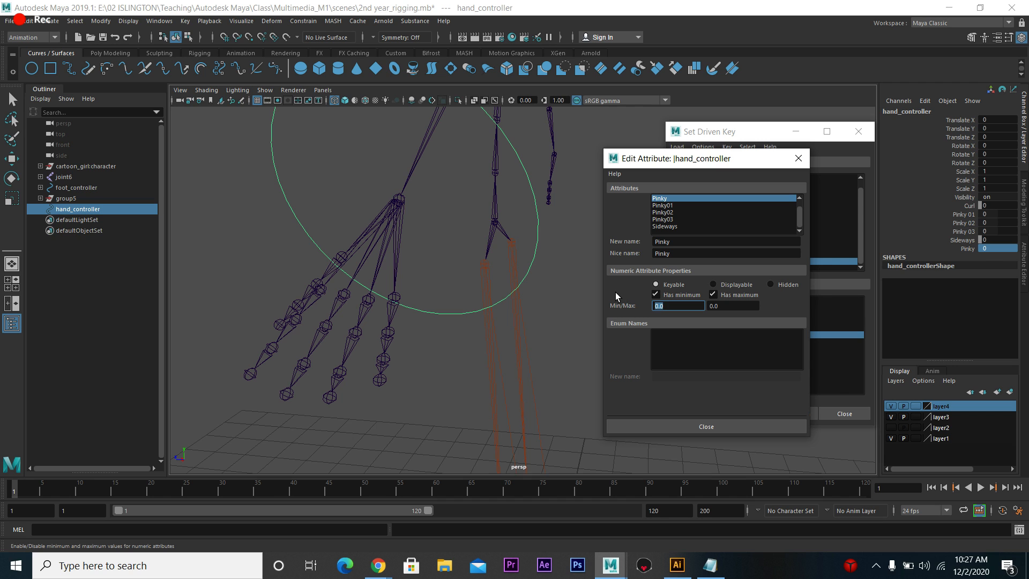
{"action": "type", "text": "-20"}
{"action": "key", "text": "Tab"}
{"action": "type", "text": "20"}
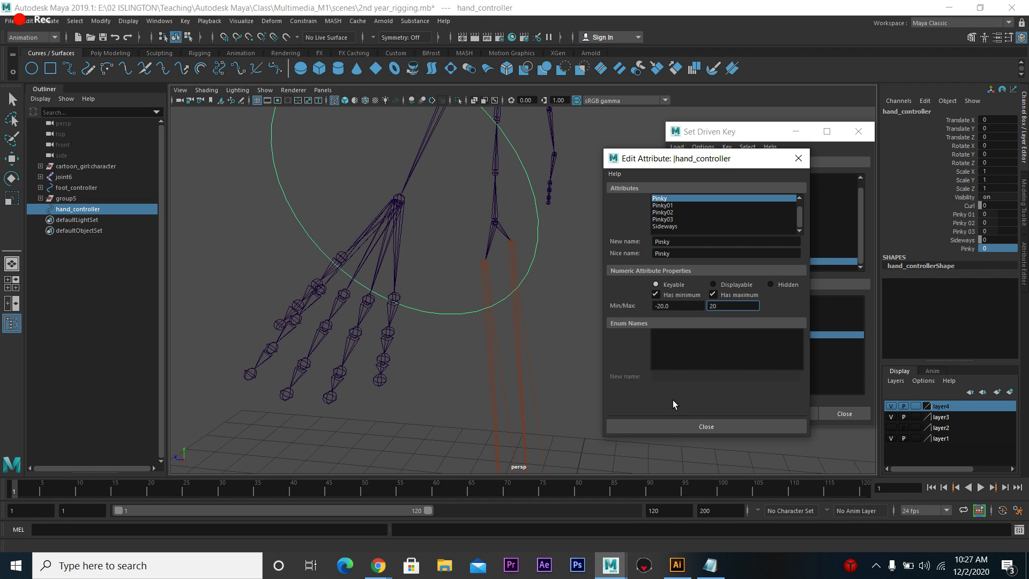
{"action": "left_click", "coordinate": [692, 426]}
- Minimize the Set Driven Key window, scrub the range-limited Pinky attribute to check the finger's sideways motion, and reset it to 0
{"action": "left_click", "coordinate": [968, 248]}
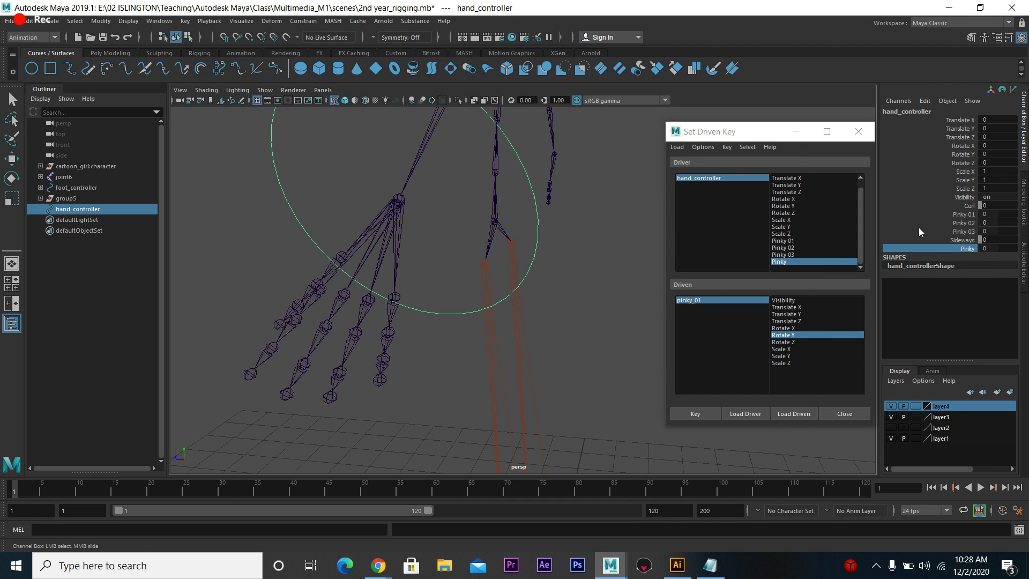
{"action": "left_click", "coordinate": [796, 131]}
{"action": "middle_click_drag", "start_coordinate": [735, 273], "coordinate": [638, 288]}
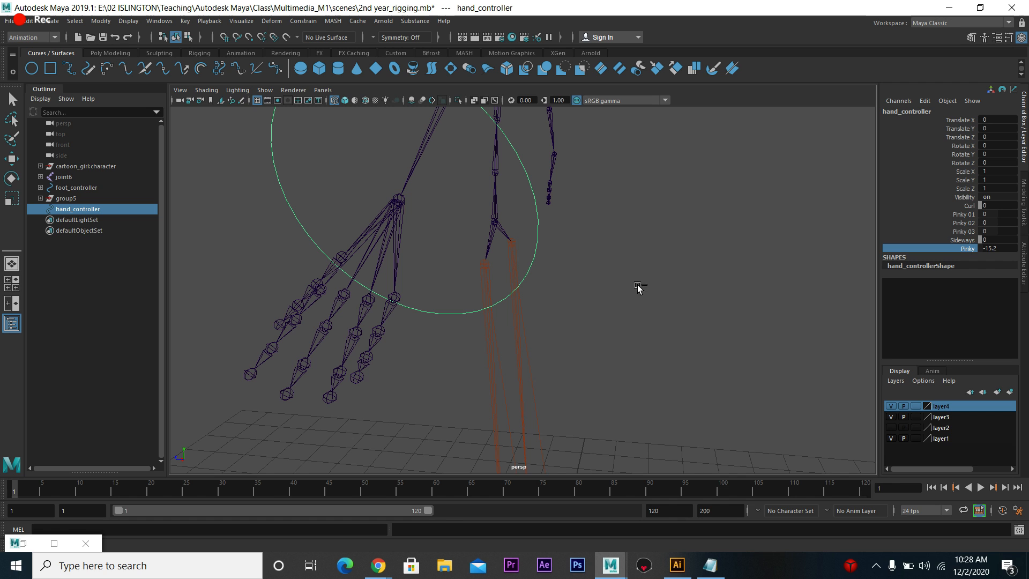
{"action": "left_click", "coordinate": [999, 248]}
{"action": "type", "text": "0"}
{"action": "key", "text": "Return"}
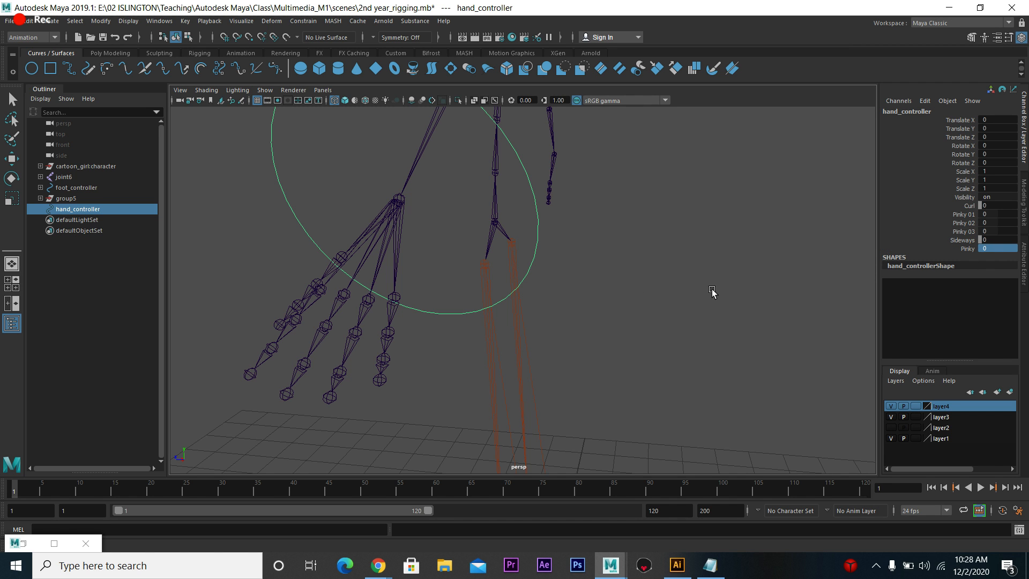
- Switch to the Google Meet call in Chrome to check the meeting and its chat, and return to Maya
{"action": "left_click_drag", "start_coordinate": [648, 291], "coordinate": [613, 304], "text": "alt"}
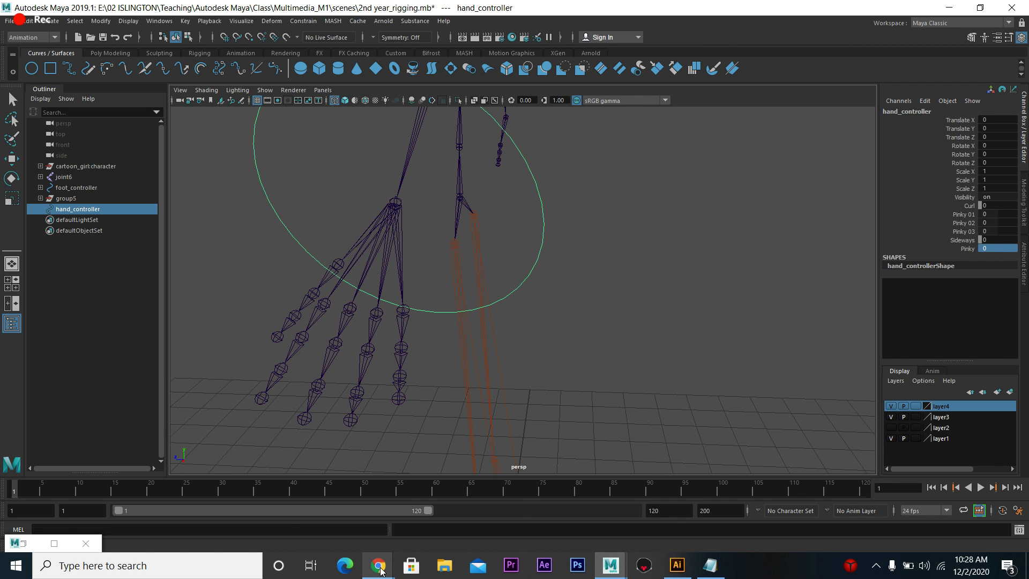
{"action": "mouse_move", "coordinate": [378, 565]}
{"action": "left_click", "coordinate": [334, 524]}
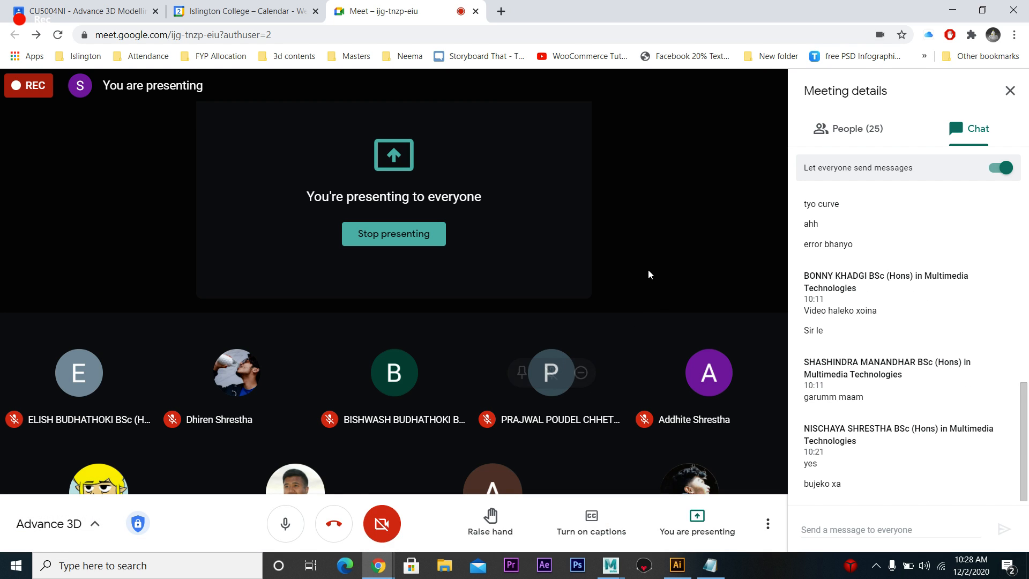
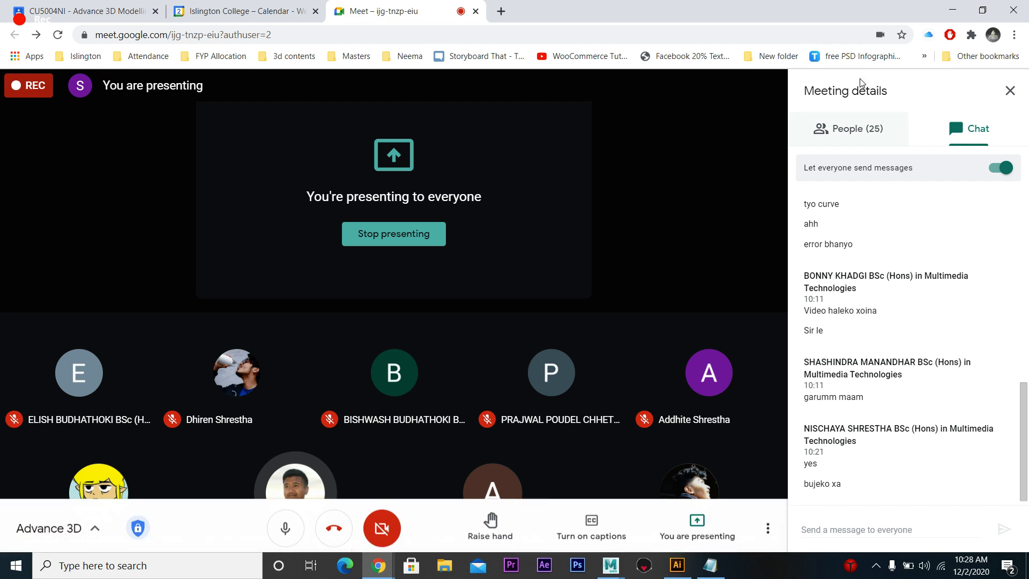
{"action": "left_click", "coordinate": [611, 565]}
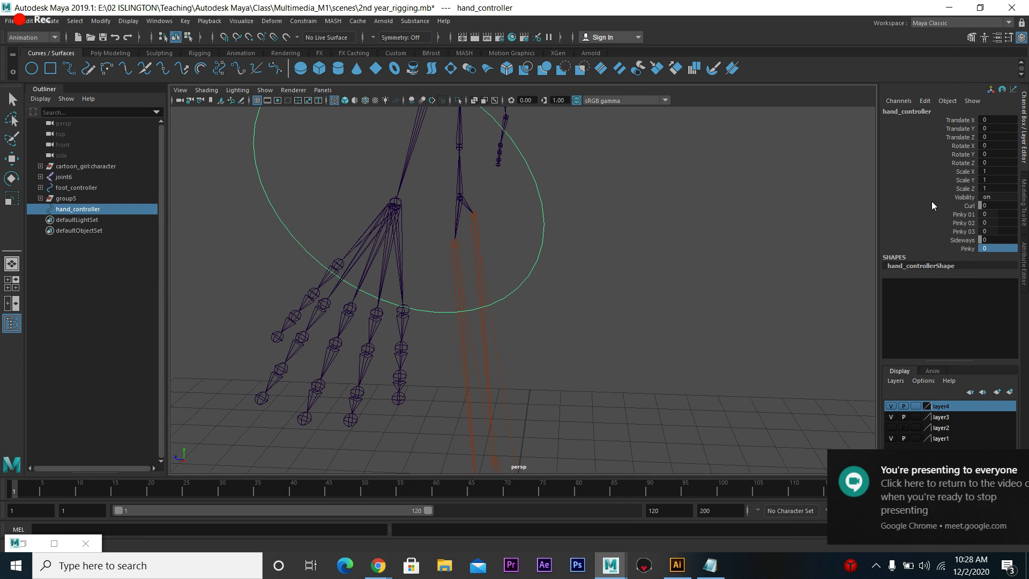
- Review the Sideways and Curl section headings among hand_controller's attributes by highlighting each one
{"action": "left_click", "coordinate": [963, 240]}
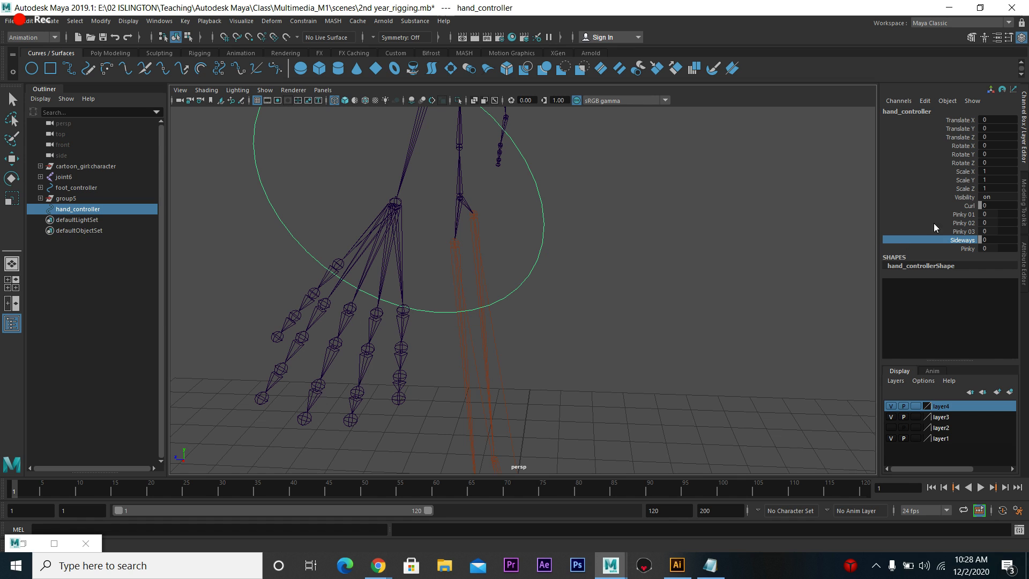
{"action": "left_click", "coordinate": [970, 207]}
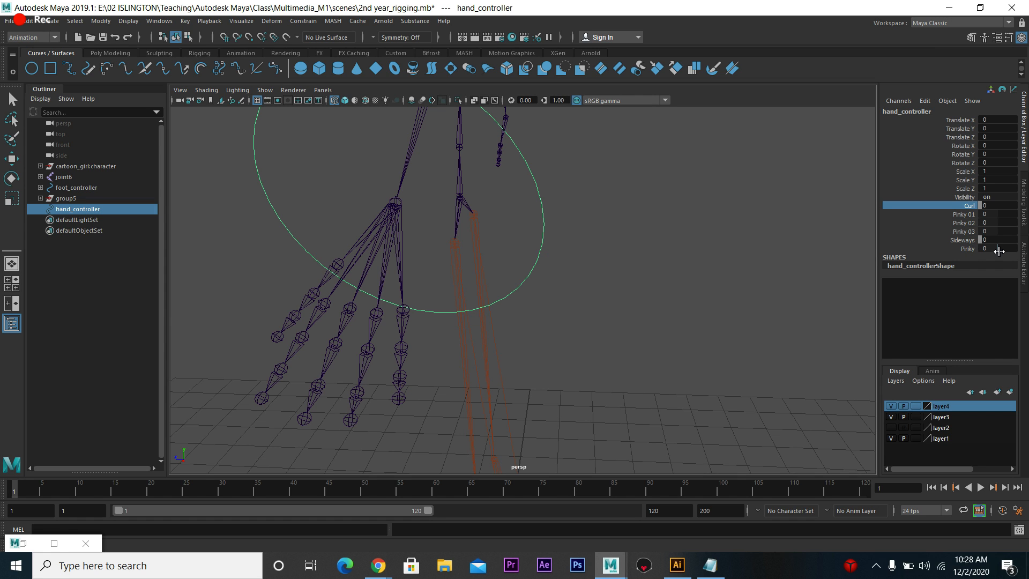
{"action": "left_click", "coordinate": [964, 241]}
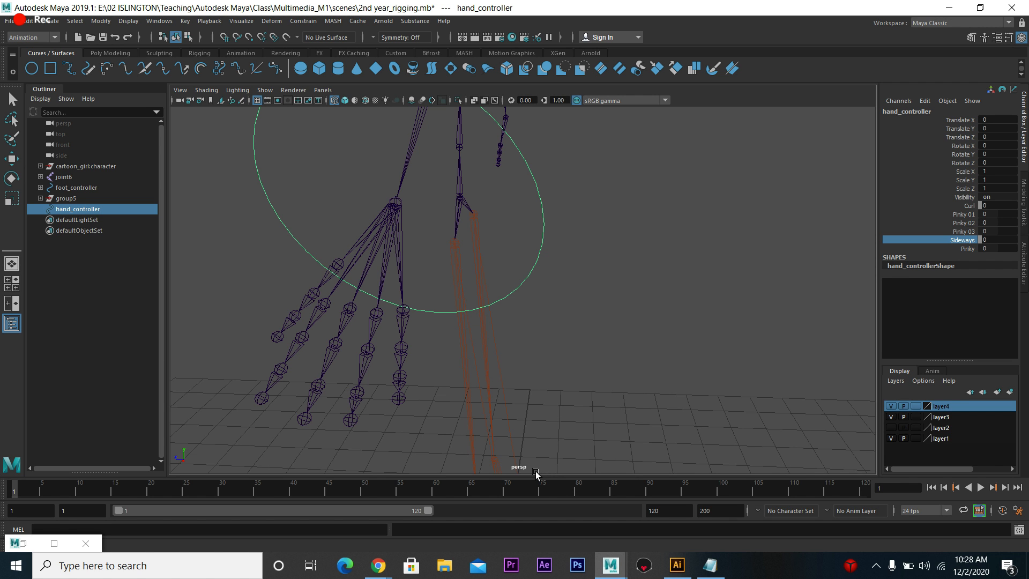
- Check the Google Meet call in Chrome again, and minimize the browser to get back to Maya
{"action": "mouse_move", "coordinate": [379, 565]}
{"action": "left_click", "coordinate": [349, 514]}
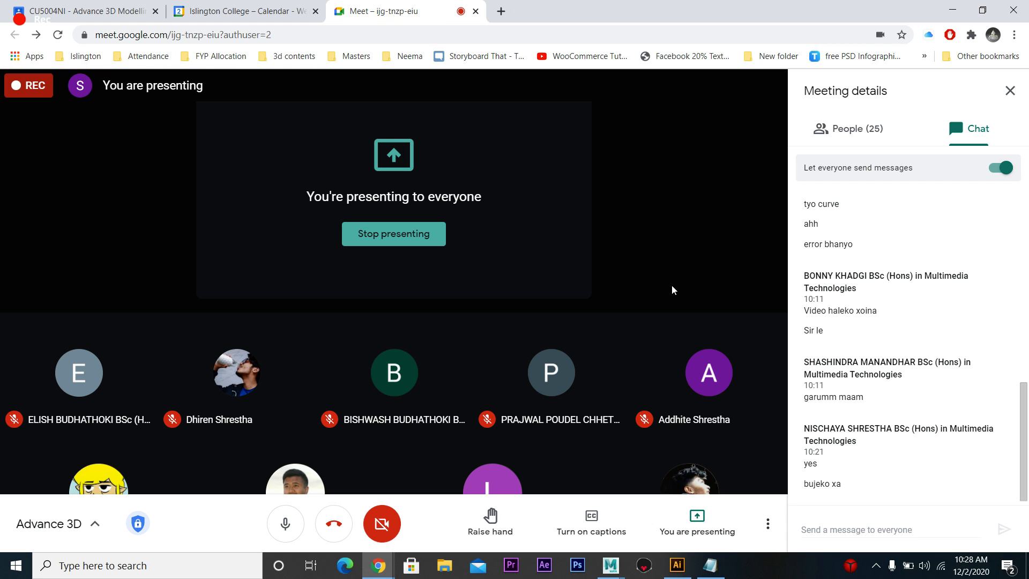
{"action": "left_click", "coordinate": [953, 11]}
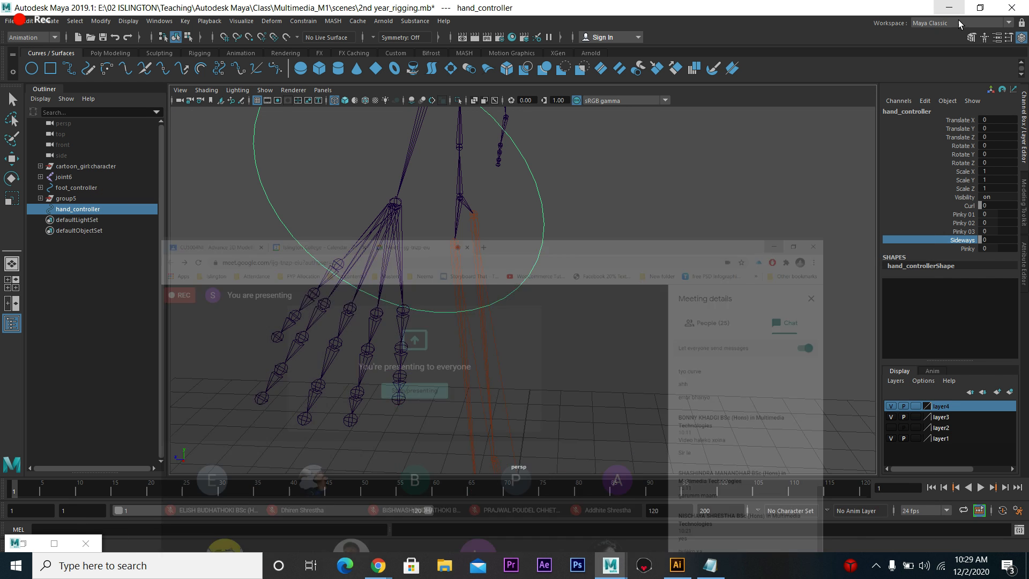
- Select the pinky_01 joint at the base of the little finger and activate the Rotate tool
{"action": "left_click_drag", "start_coordinate": [518, 321], "coordinate": [602, 329], "text": "alt"}
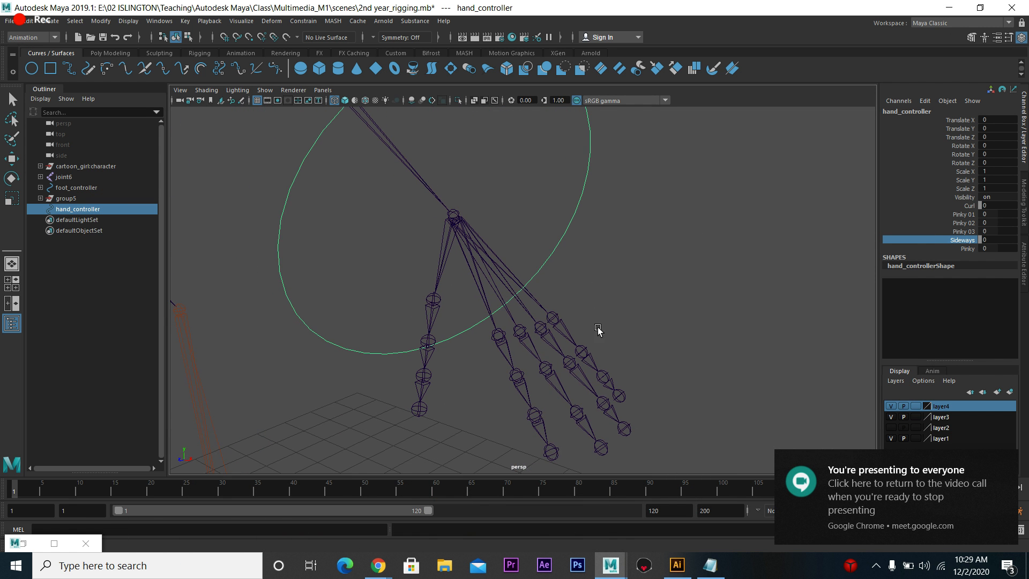
{"action": "left_click_drag", "start_coordinate": [416, 345], "coordinate": [531, 329], "text": "alt"}
{"action": "scroll", "coordinate": [526, 334], "scroll_direction": "down", "scroll_amount": 2}
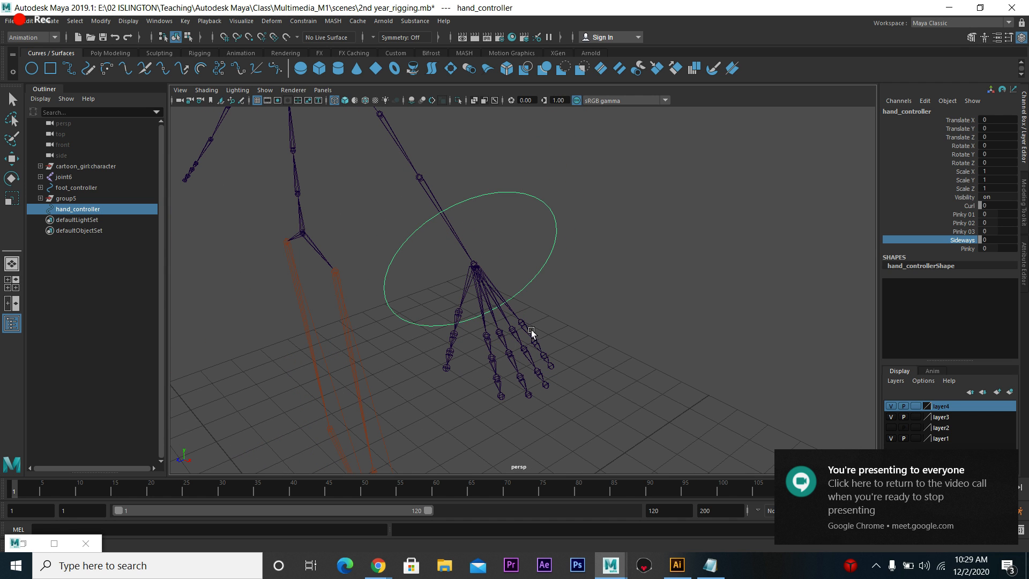
{"action": "left_click", "coordinate": [531, 332]}
{"action": "key", "text": "e"}
{"action": "scroll", "coordinate": [563, 386], "scroll_direction": "up", "scroll_amount": 4}
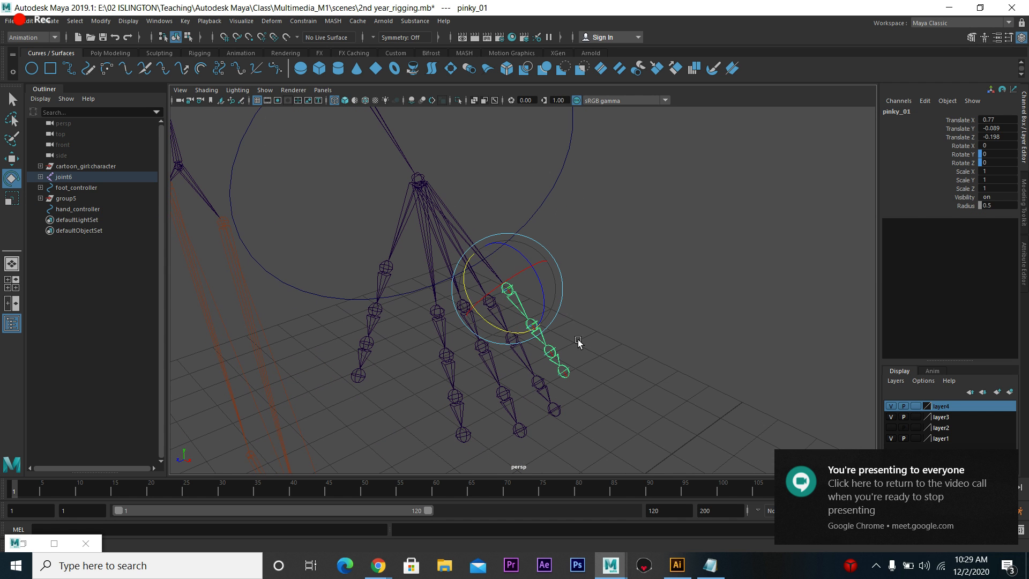